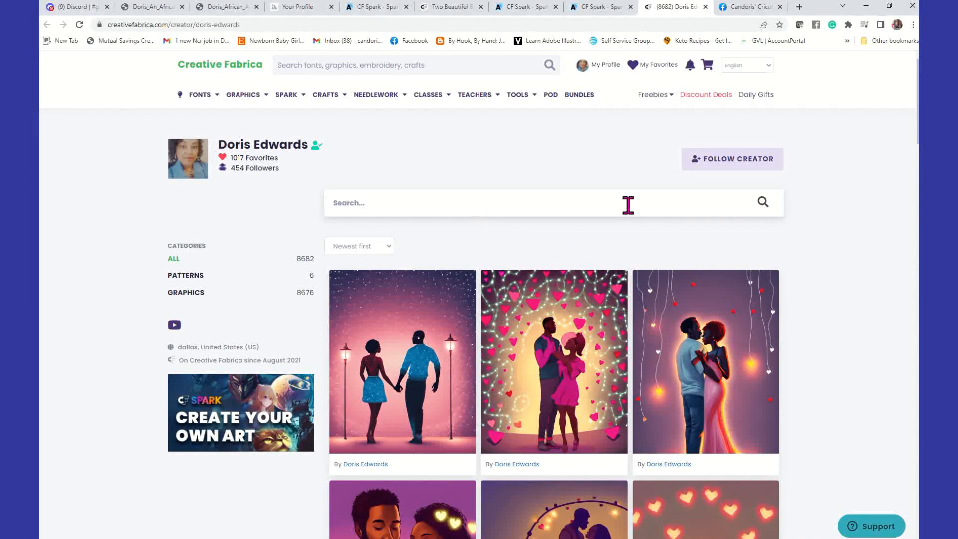
Step: Open the CF Spark Create Art generator and activate its prompt field
mouse_move(282, 96)
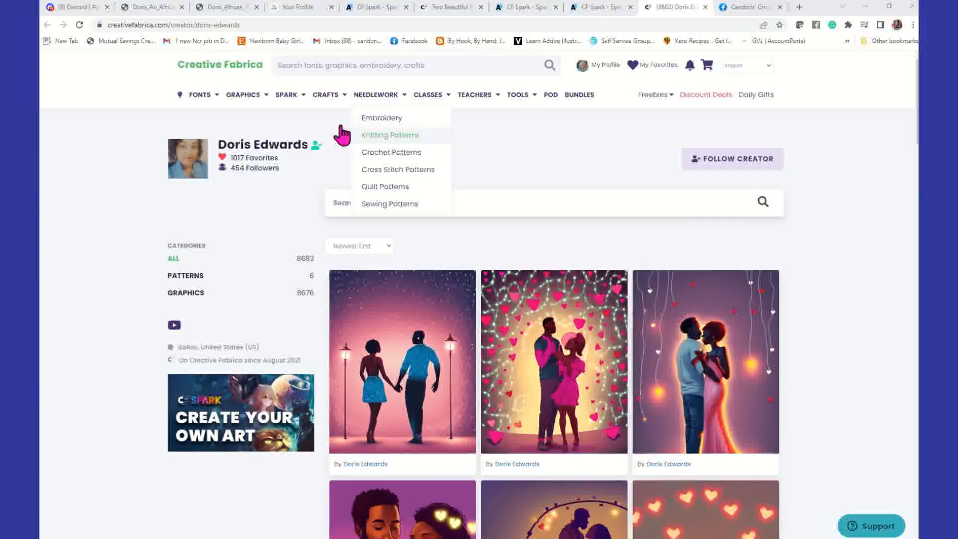
mouse_move(370, 103)
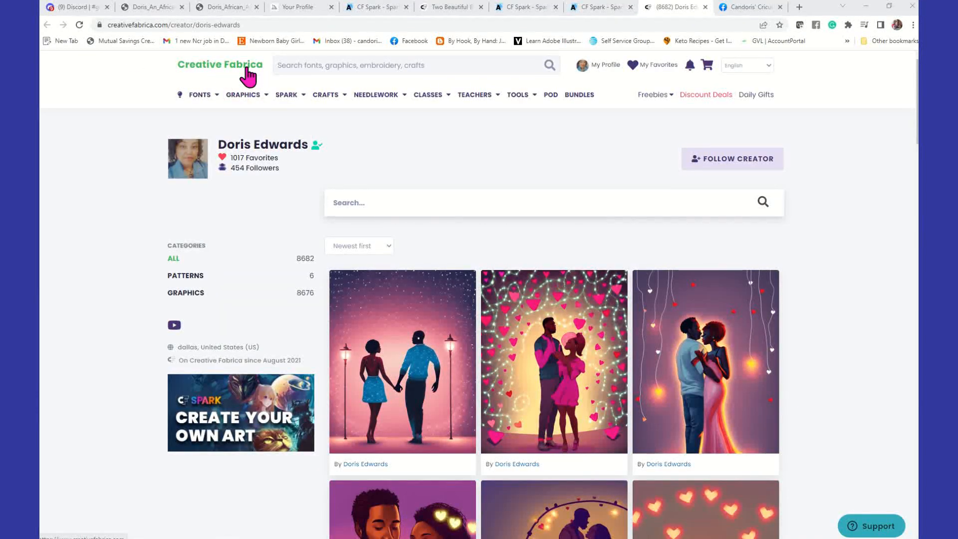
mouse_move(208, 124)
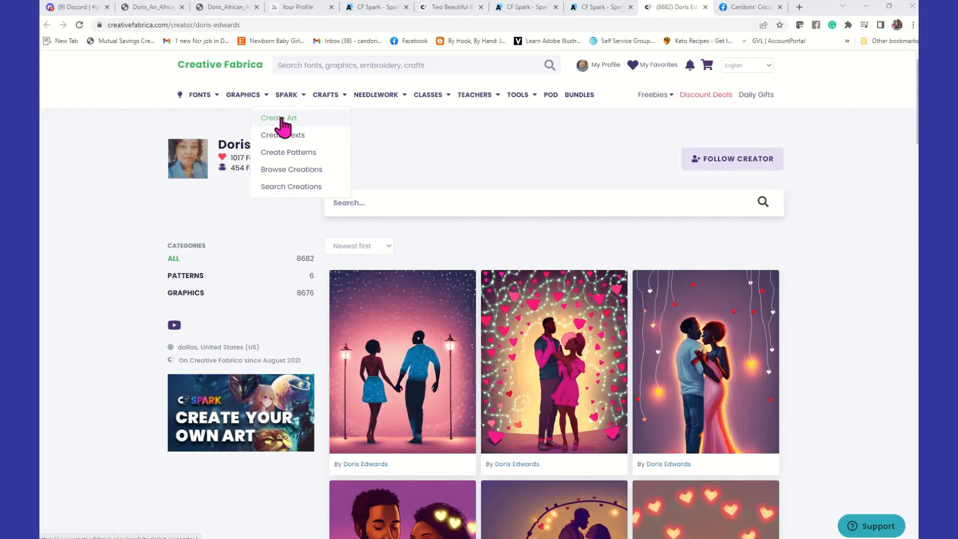
left_click(282, 119)
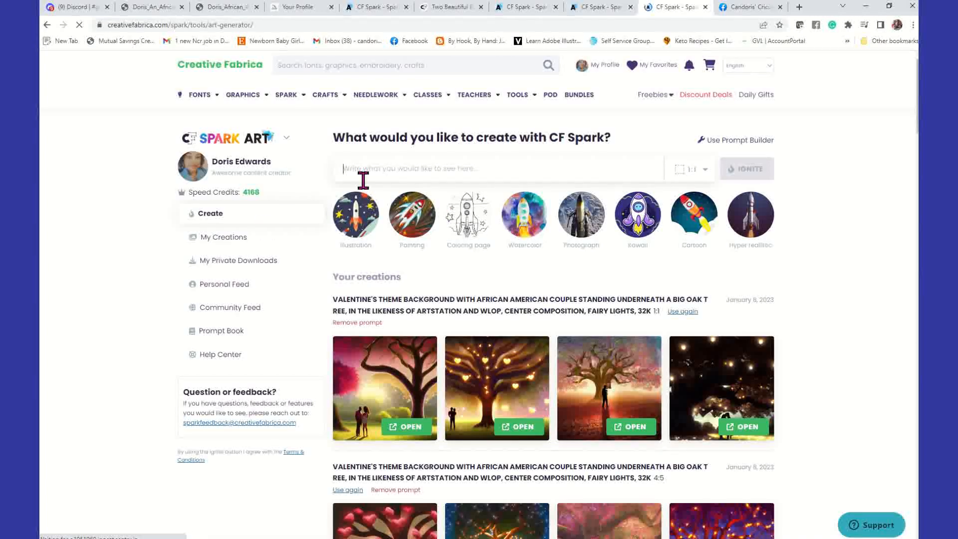
left_click(374, 166)
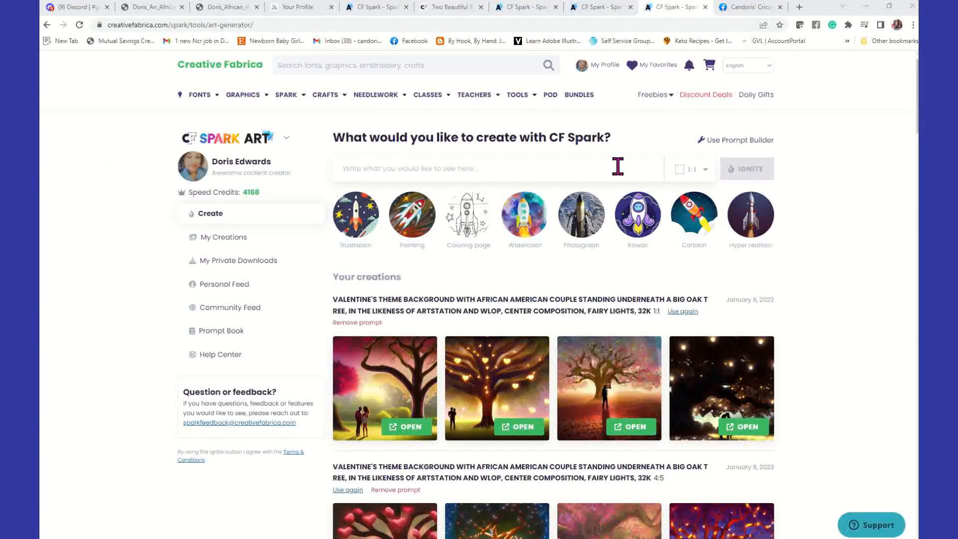
Step: Look through the Prompt Builder's art categories, including the Camera scenes, and return to the art generator
left_click(734, 143)
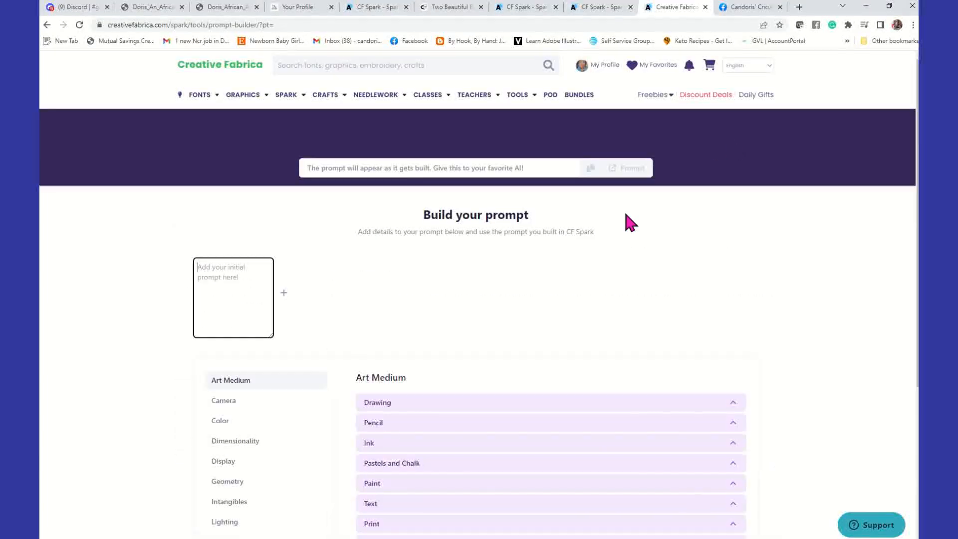
scroll(567, 299, "down", 1)
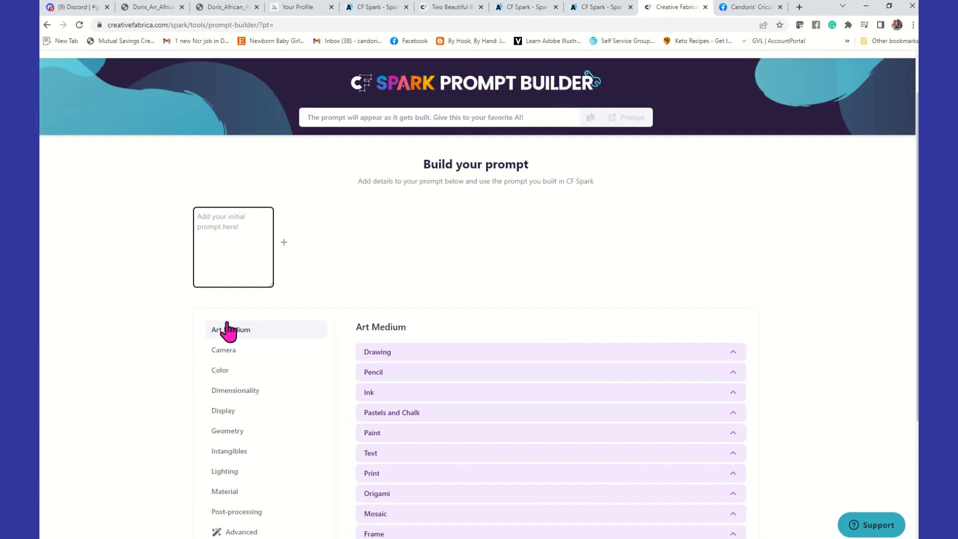
scroll(241, 408, "down", 3)
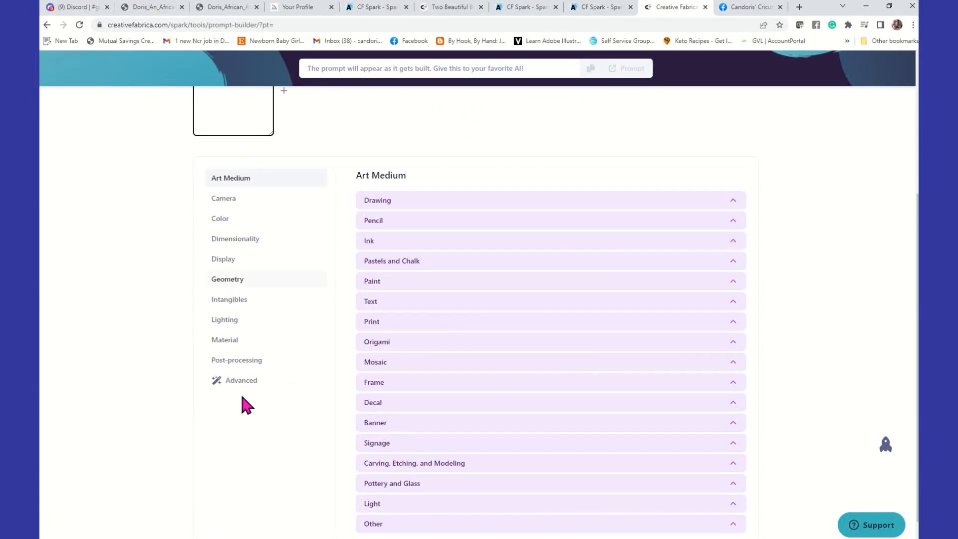
left_click(225, 200)
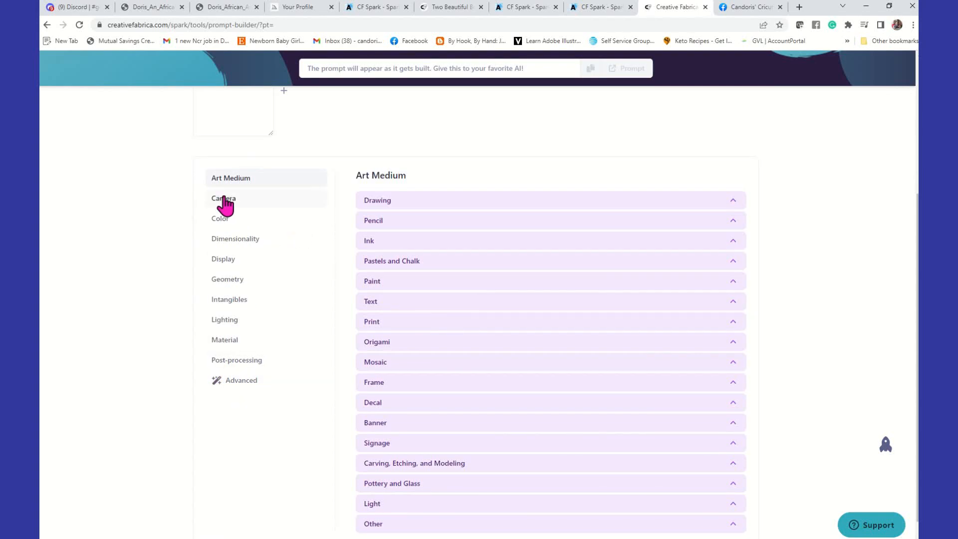
left_click(380, 324)
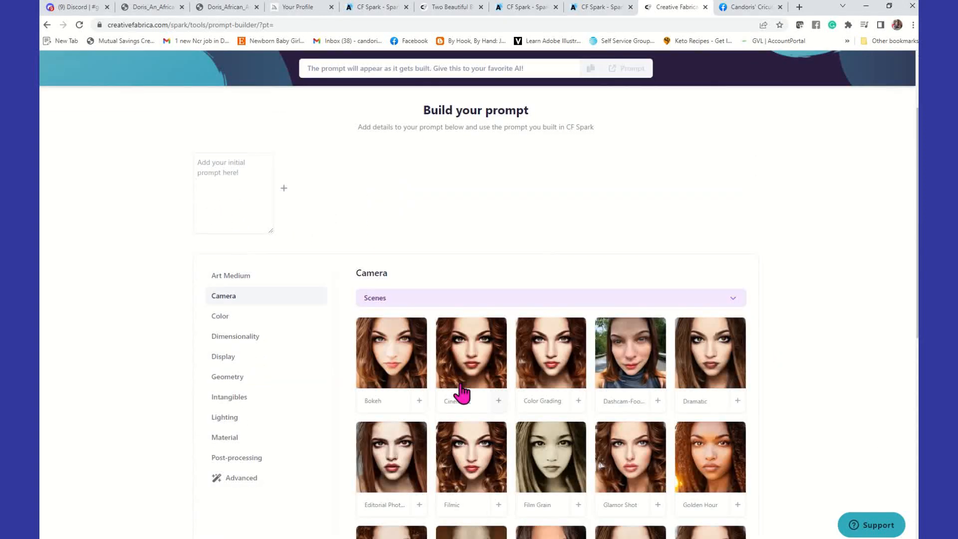
scroll(546, 229, "up", 2)
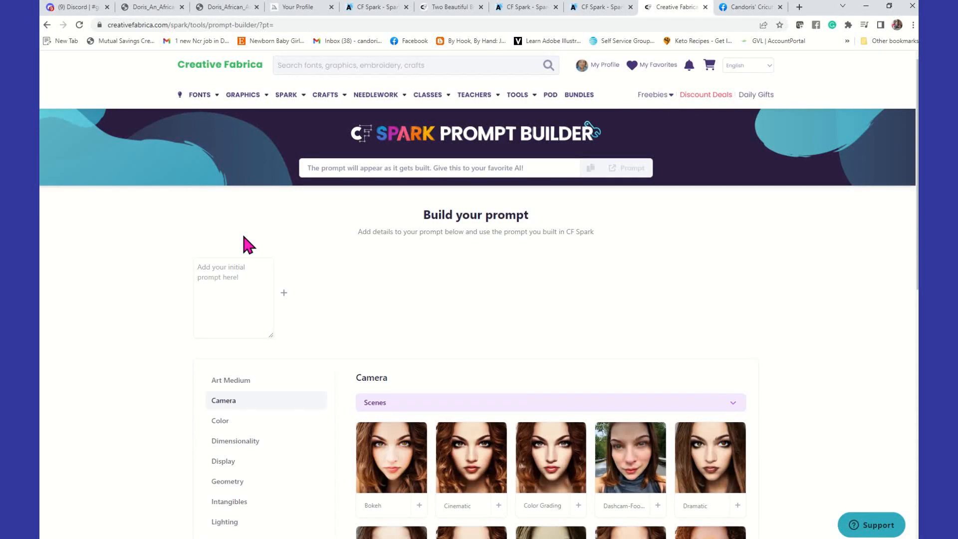
left_click(48, 25)
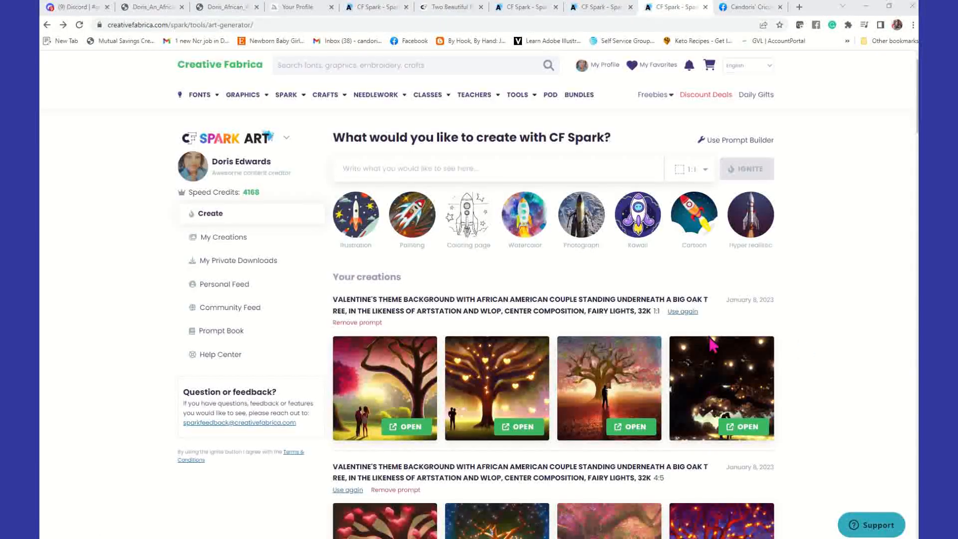
Step: Enter the prompt "VALENTINE'S THEME BACKGROUND" and generate images from it
left_click(583, 171)
type("VALENTI")
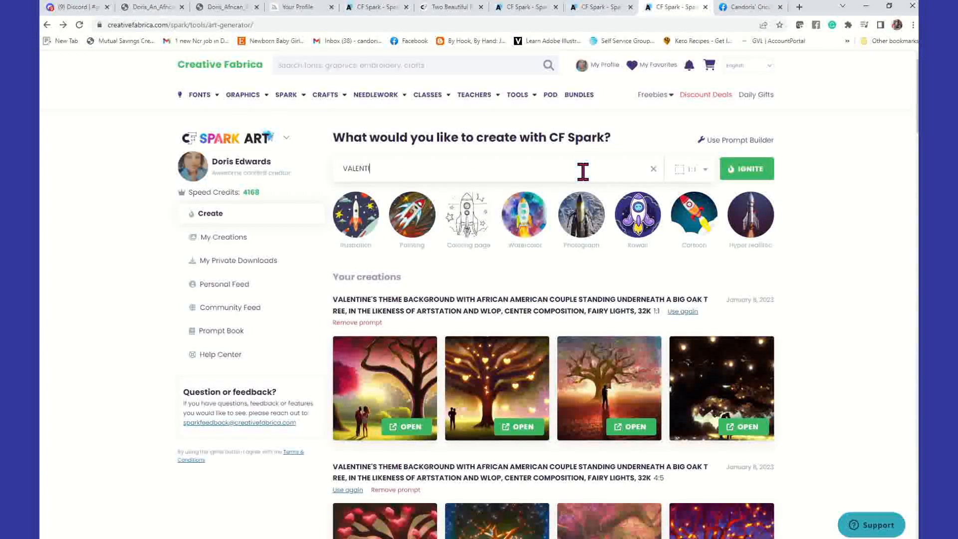
type("NE'S THEME BACKGROUND")
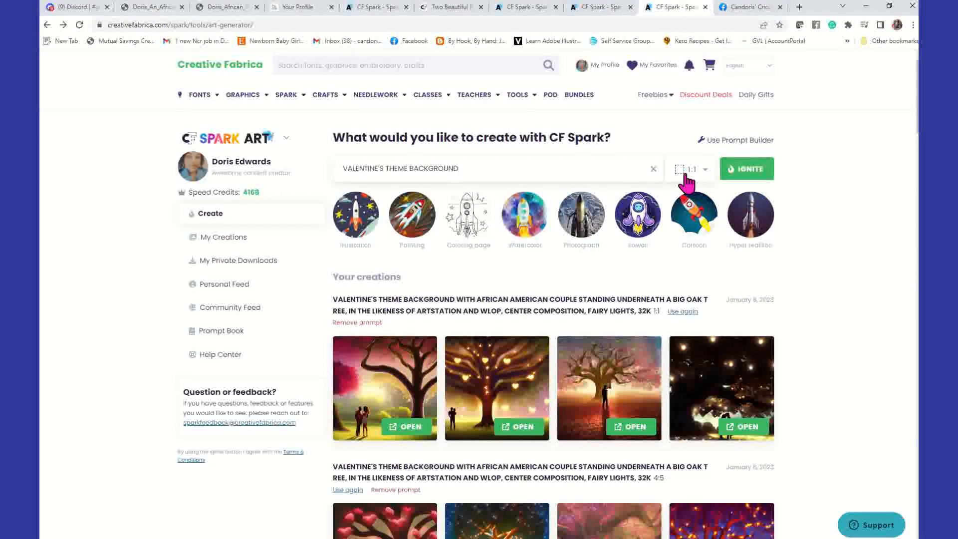
left_click(745, 173)
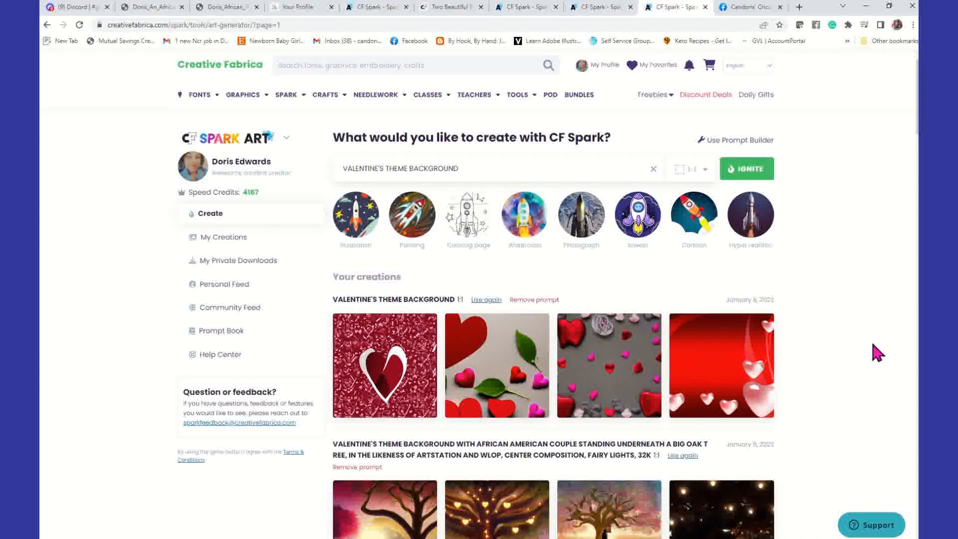
Step: Extend the prompt to "VALENTINE'S THEME BACKGROUND, WITH AFRICAN AMERICAN BOY AND GIRL" and generate a new set of images
mouse_move(287, 95)
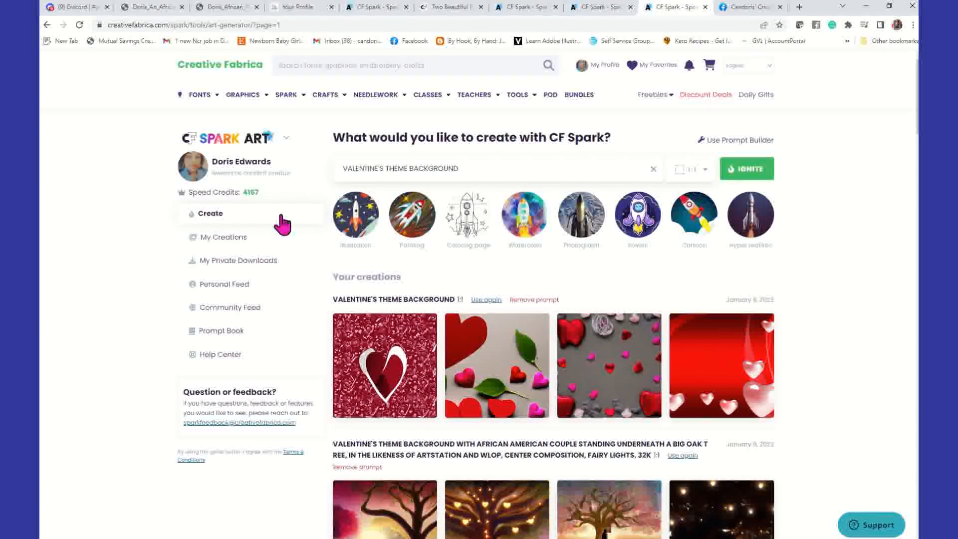
mouse_move(506, 323)
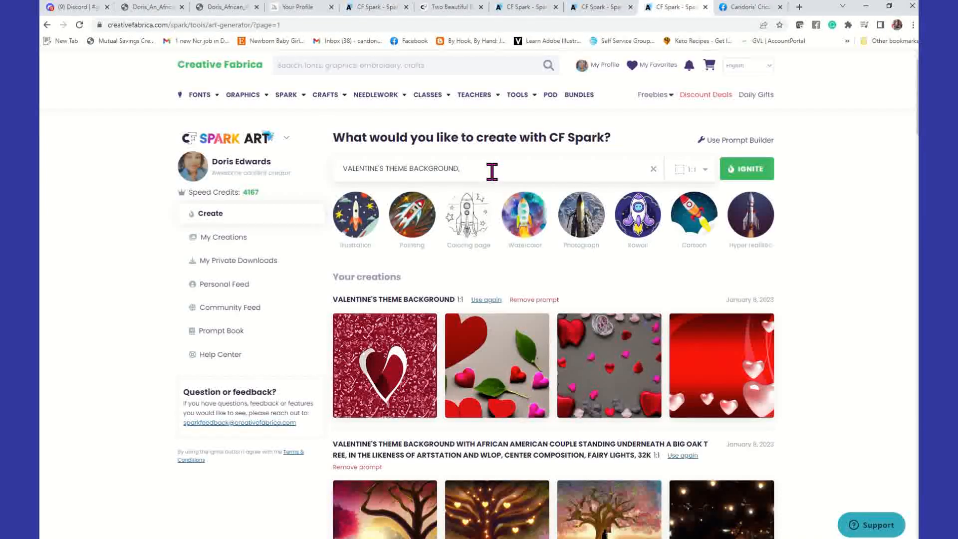
type("TH AFRICAN AMERICAN BOY")
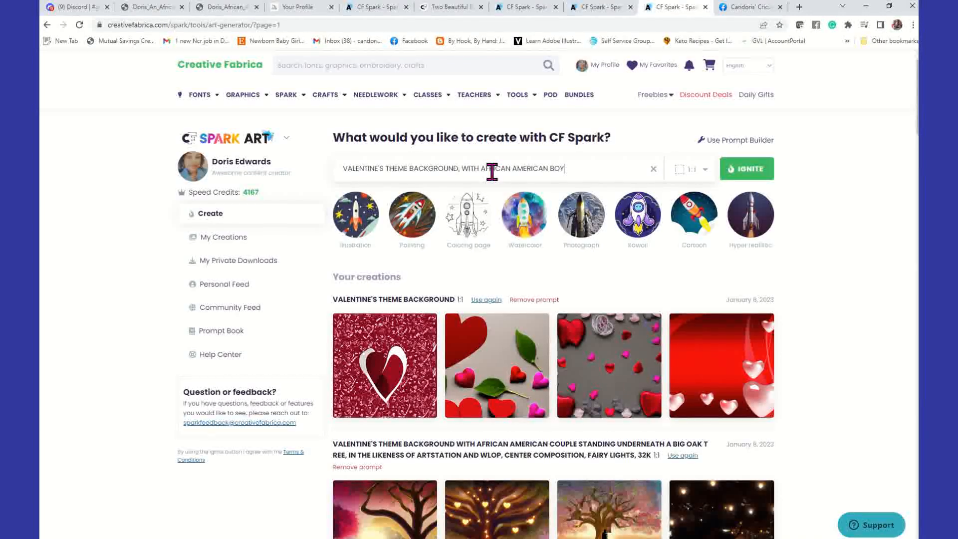
type(" AND GIRL")
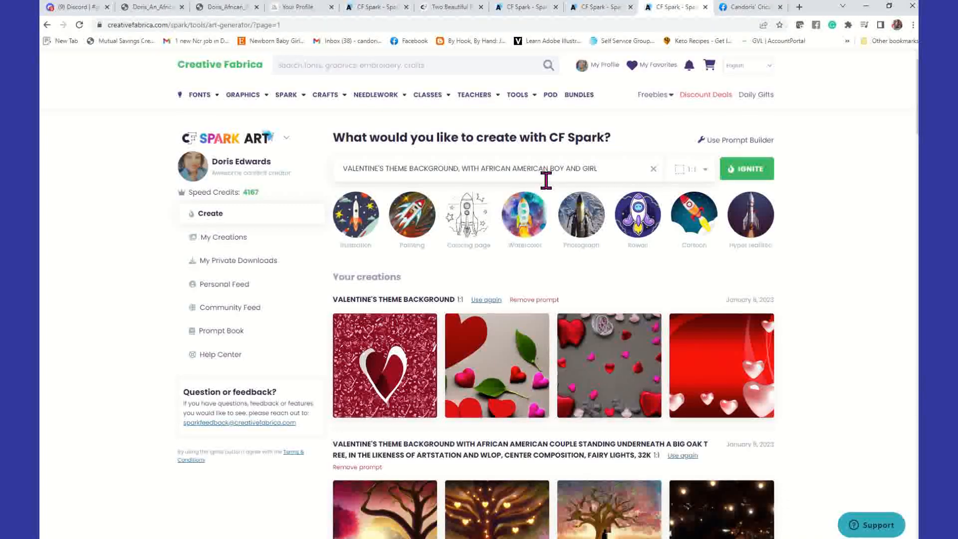
left_click(769, 183)
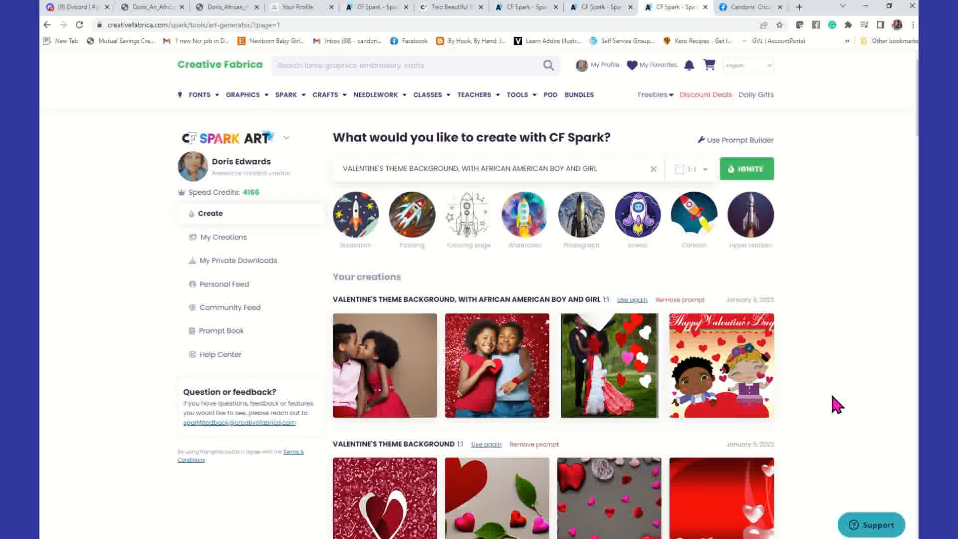
Step: Generate a private download of the cartoon "Happy Valentine's Day" image from the newest set
mouse_move(399, 374)
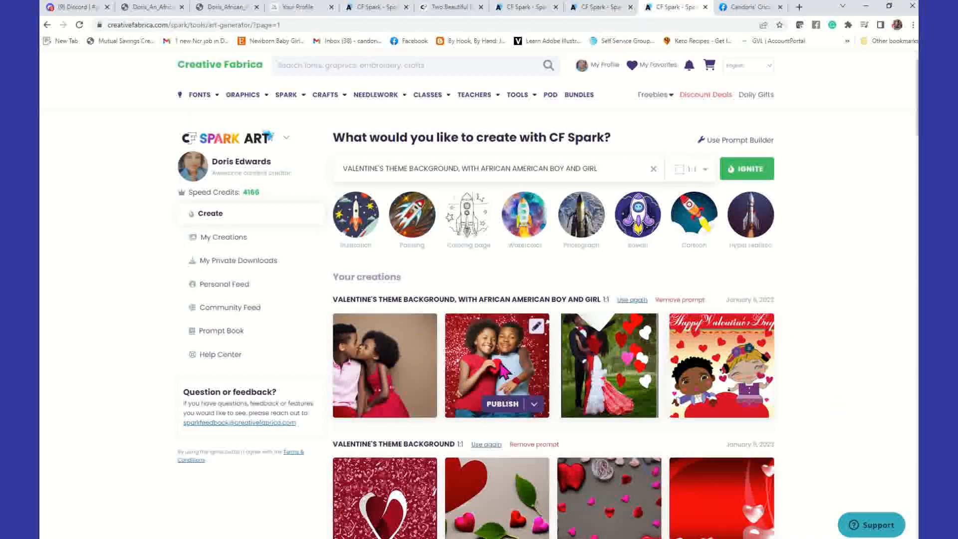
mouse_move(672, 371)
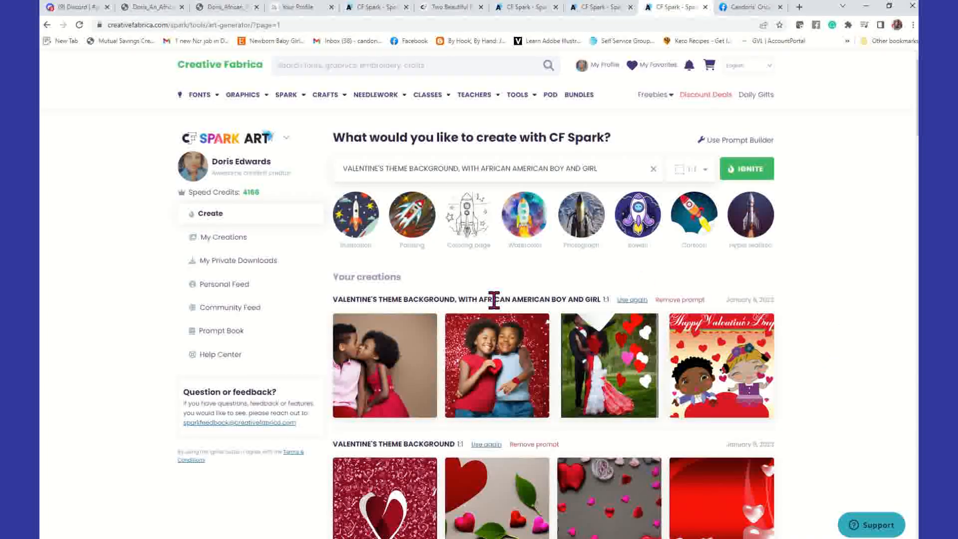
mouse_move(493, 362)
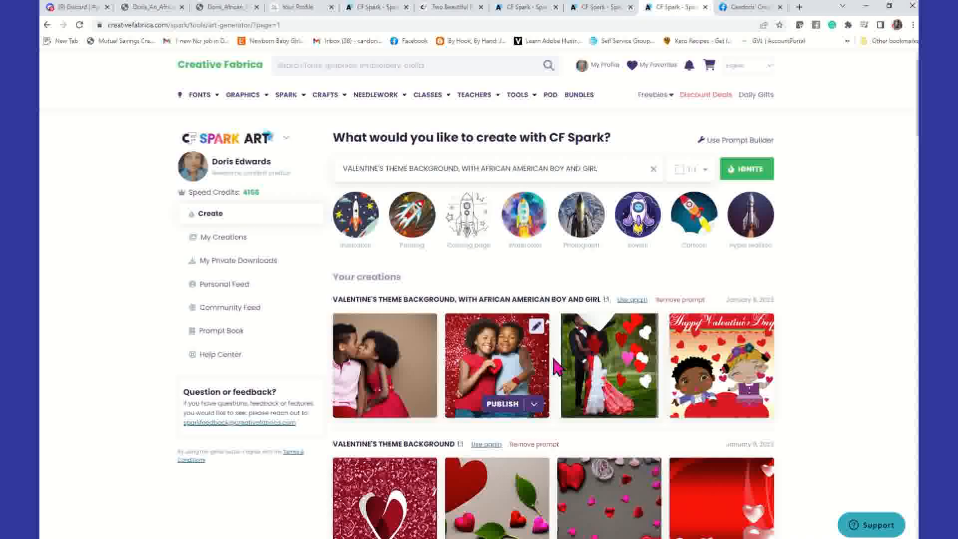
left_click(756, 326)
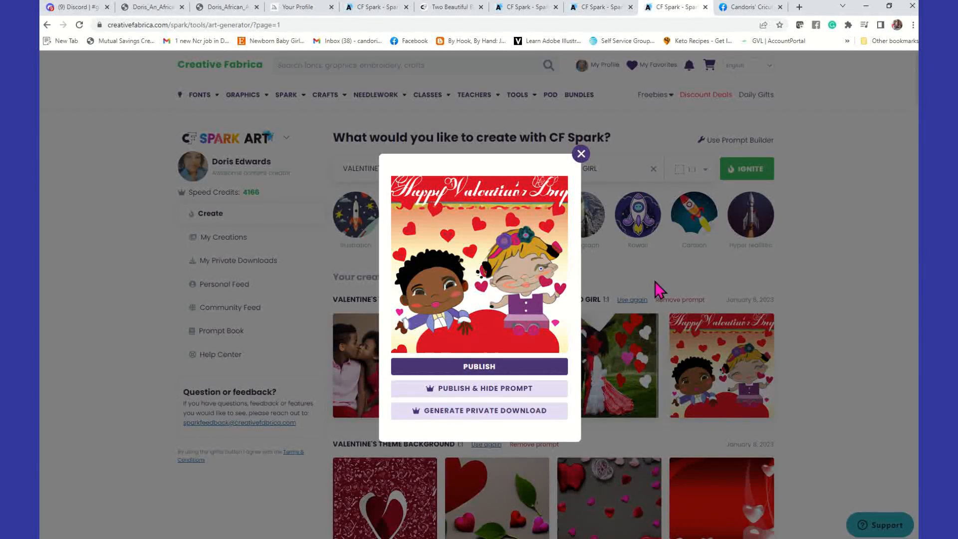
left_click(549, 411)
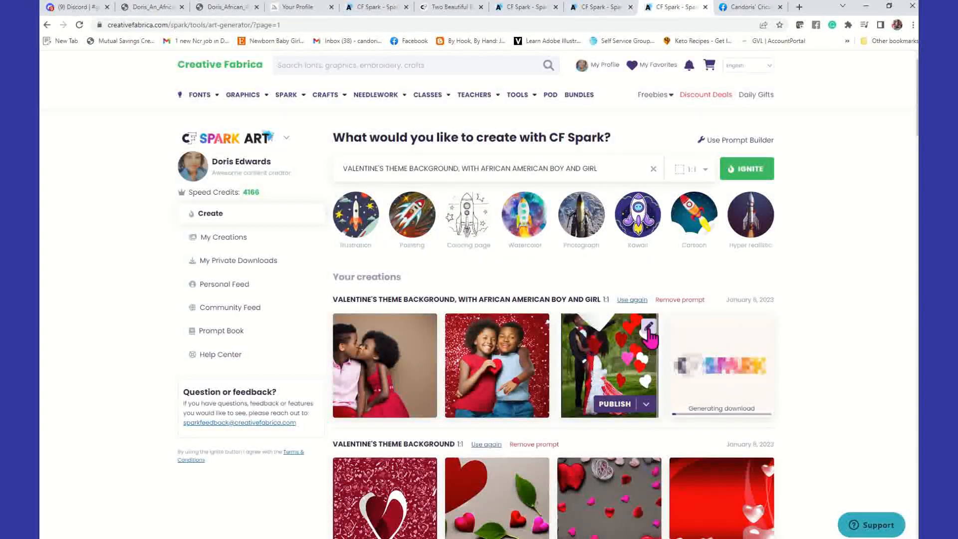
Step: Preview the wedding couple, hugging children and kissing children images enlarged, closing each preview
left_click(649, 333)
left_click(666, 268)
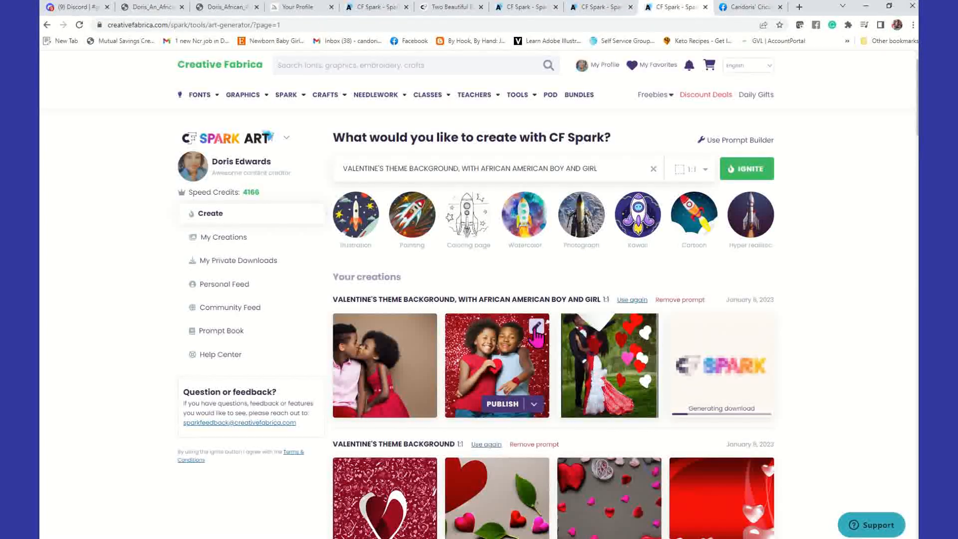
left_click(530, 332)
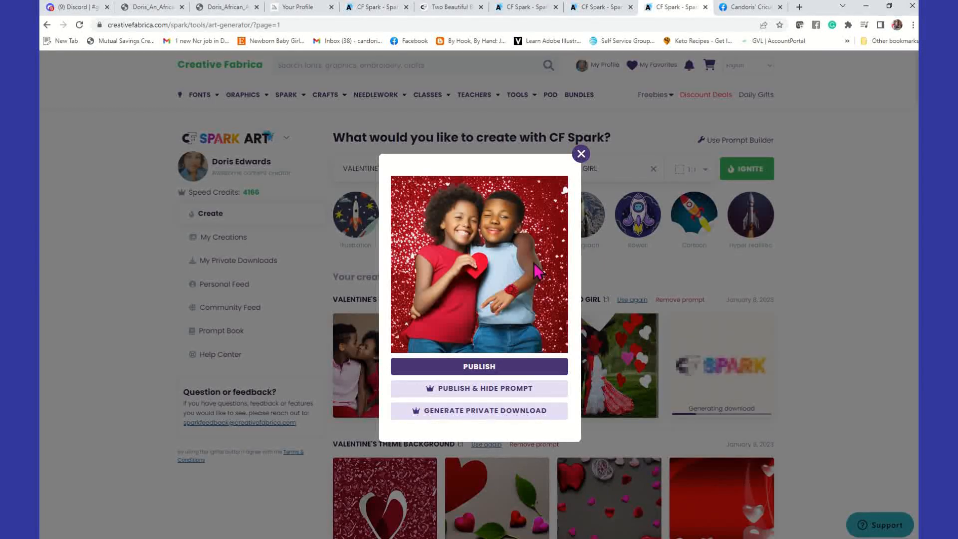
left_click(649, 280)
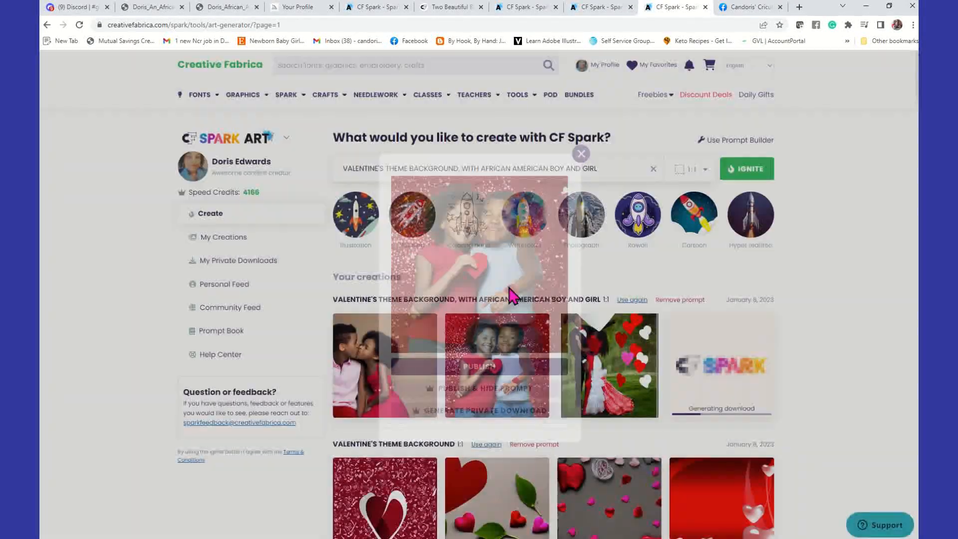
left_click(423, 336)
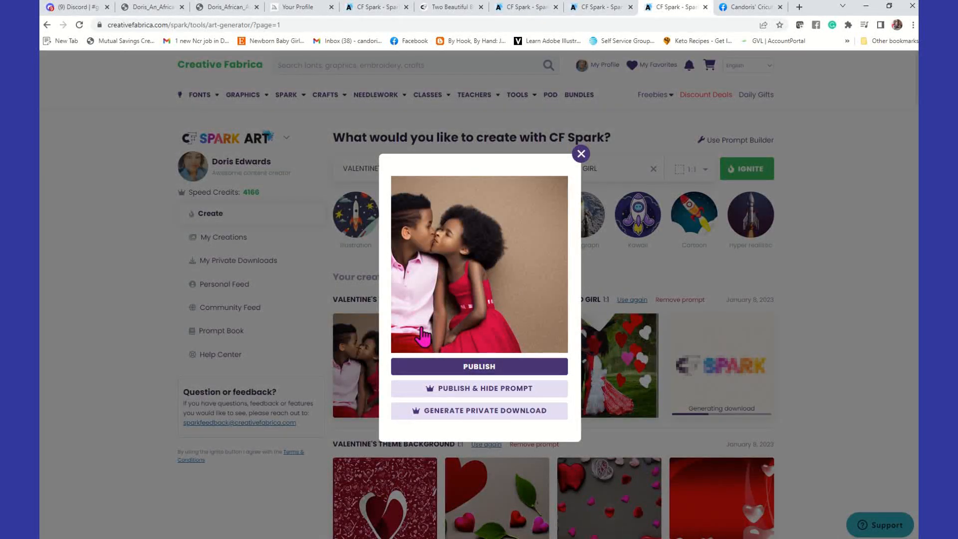
left_click(644, 287)
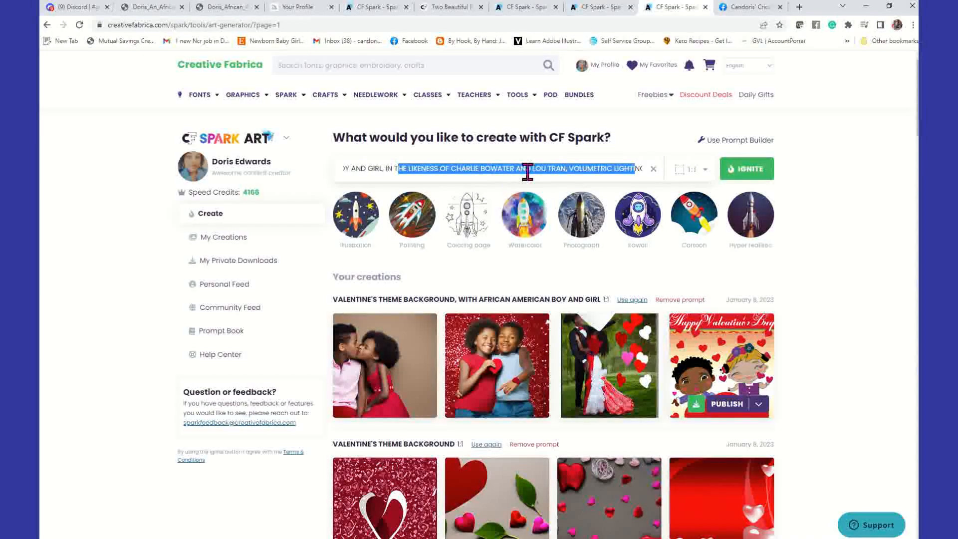
Step: Extend the prompt with "IN THE LIKENESS OF CHARLIE BOWATER AND LOU TRAN, VOLUMETRIC LIGHTING, 16K" and generate images from it
left_click(546, 170)
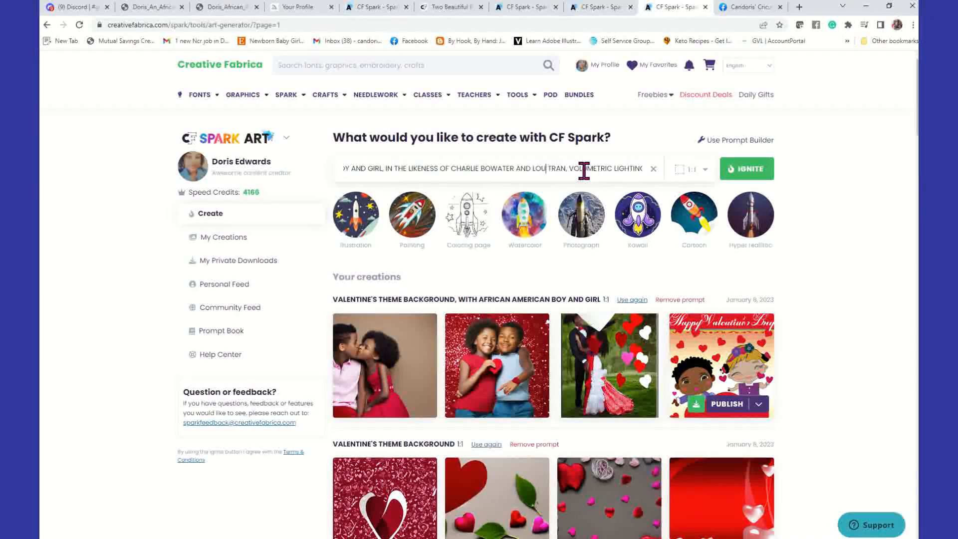
left_click_drag(574, 170, 610, 170)
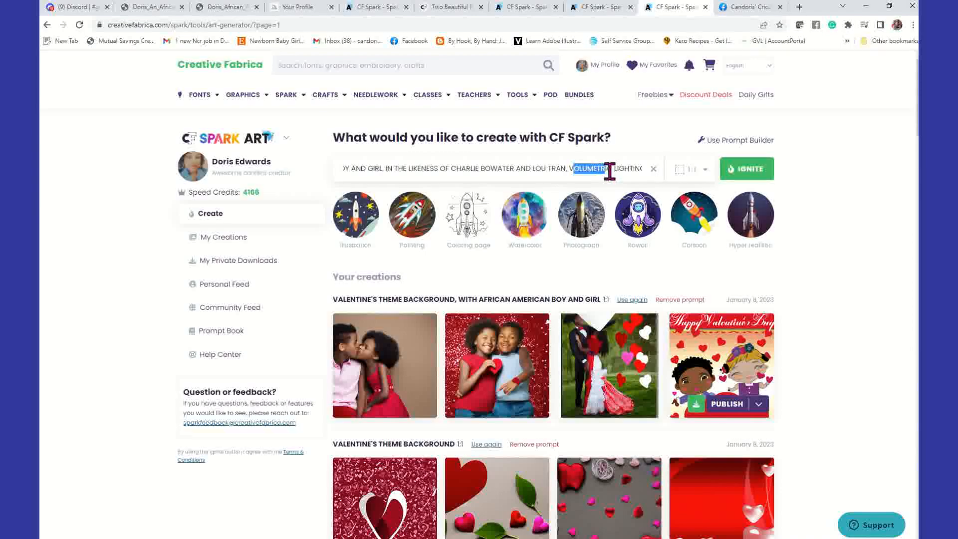
left_click(634, 170)
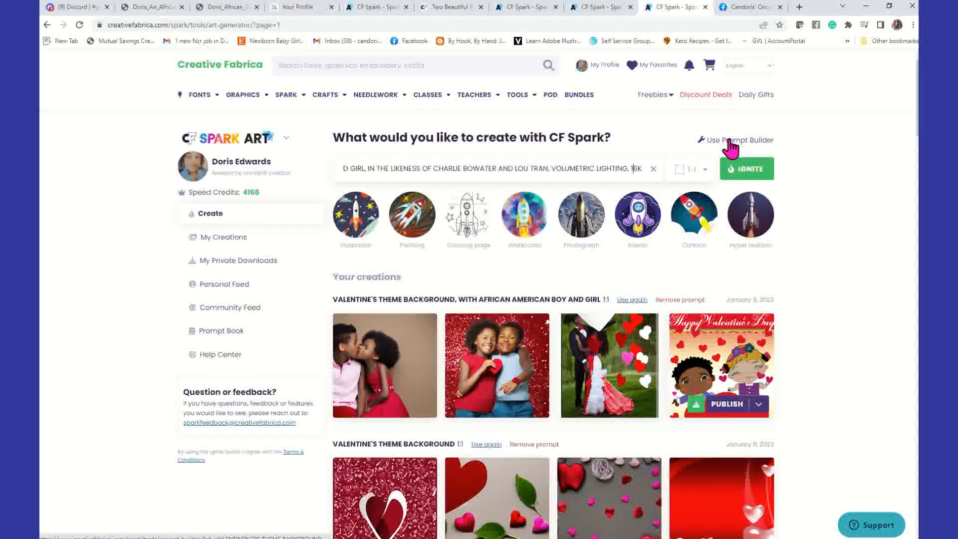
left_click(761, 172)
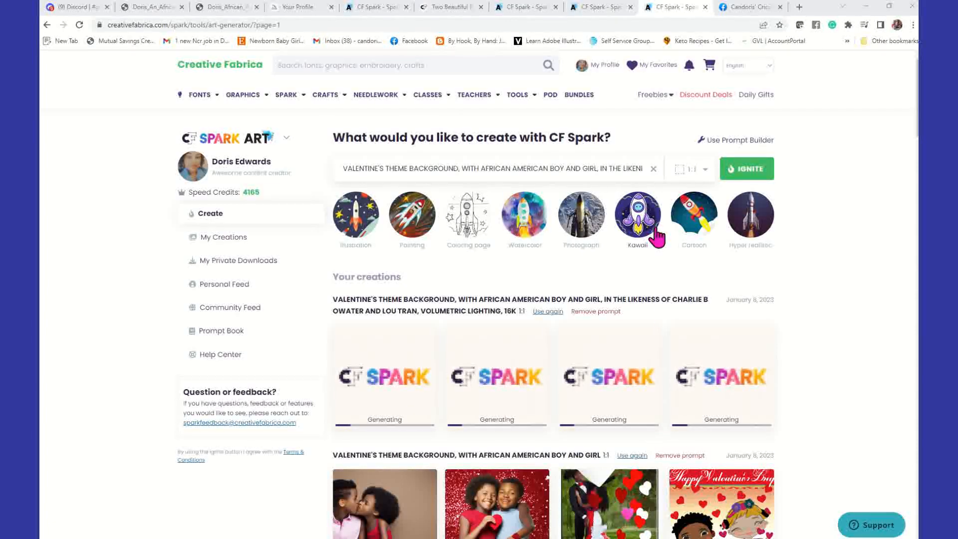
scroll(670, 310, "down", 3)
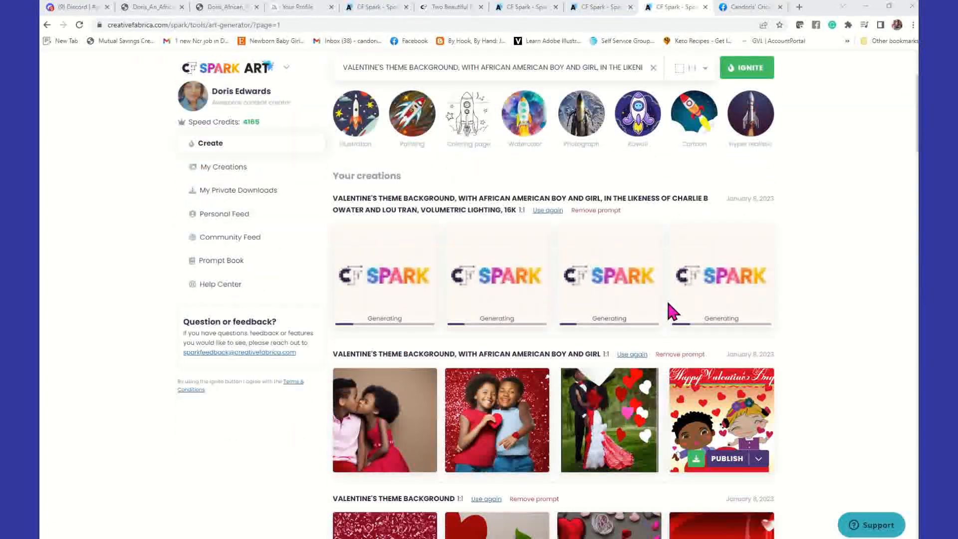
Step: Generate a private download of the image showing the couple holding red roses under pink hearts
scroll(669, 310, "up", 3)
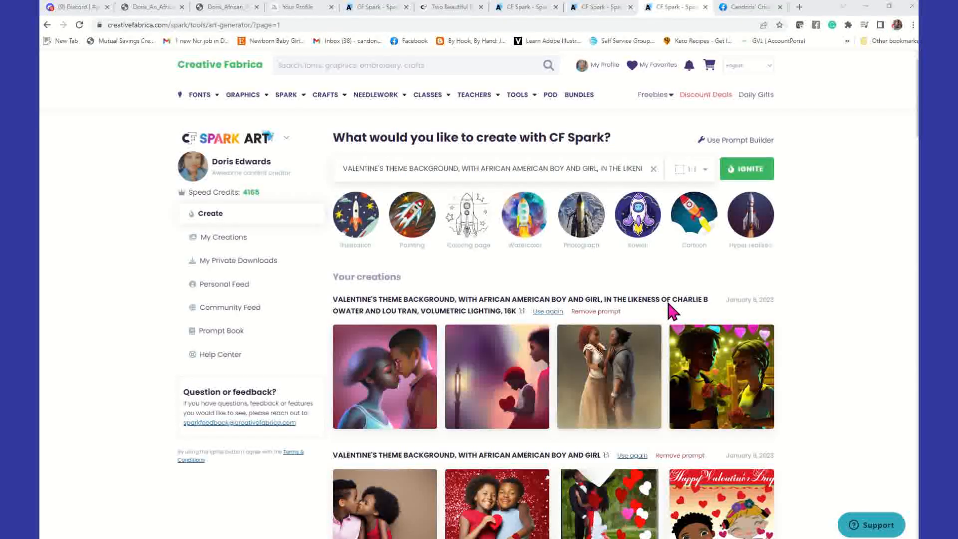
mouse_move(417, 349)
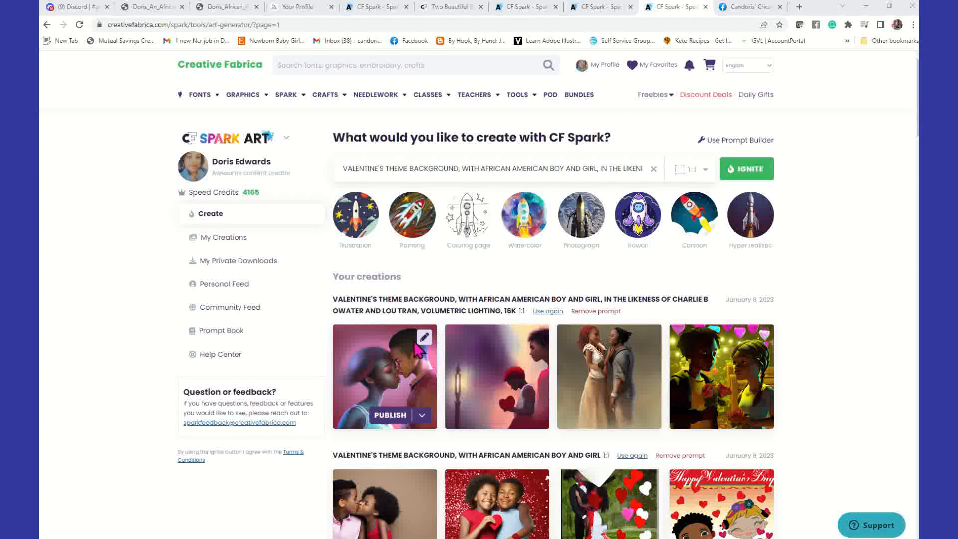
mouse_move(589, 364)
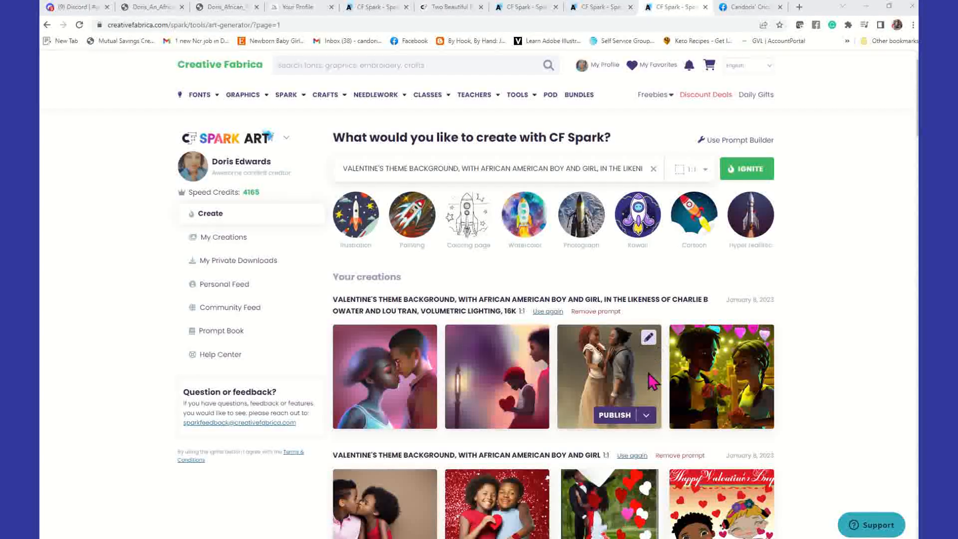
left_click(764, 344)
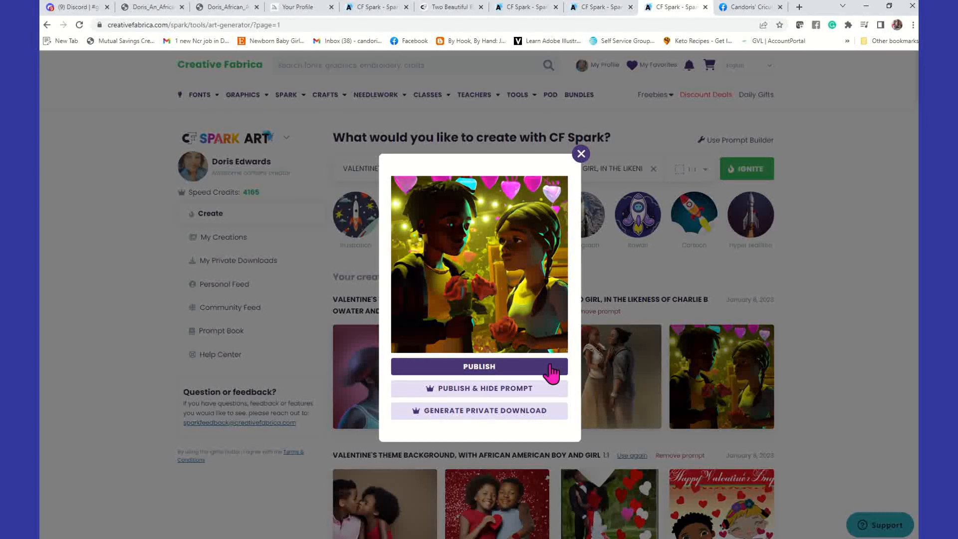
left_click(478, 414)
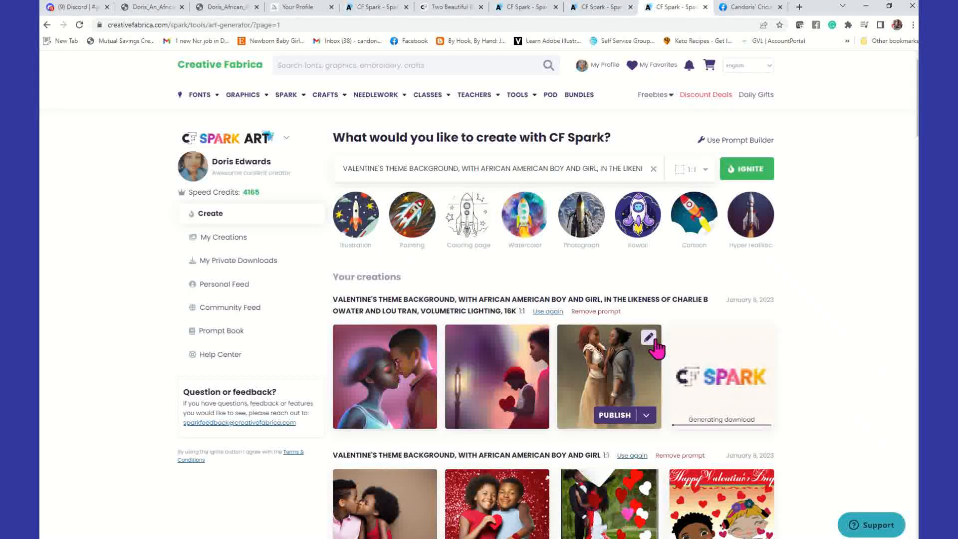
Step: Preview the standing couple image, and generate private downloads of the child holding a heart and the pink kissing couple
left_click(649, 338)
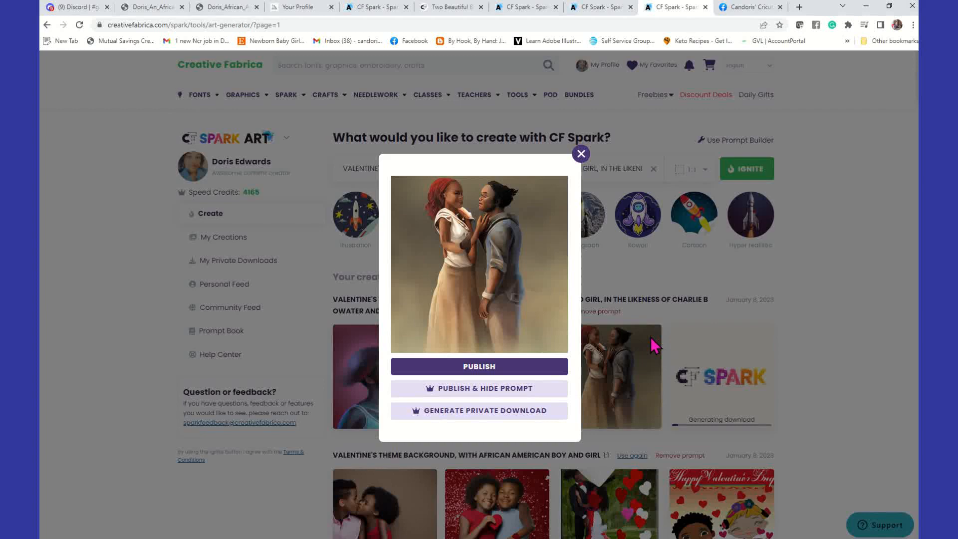
left_click(684, 292)
left_click(540, 346)
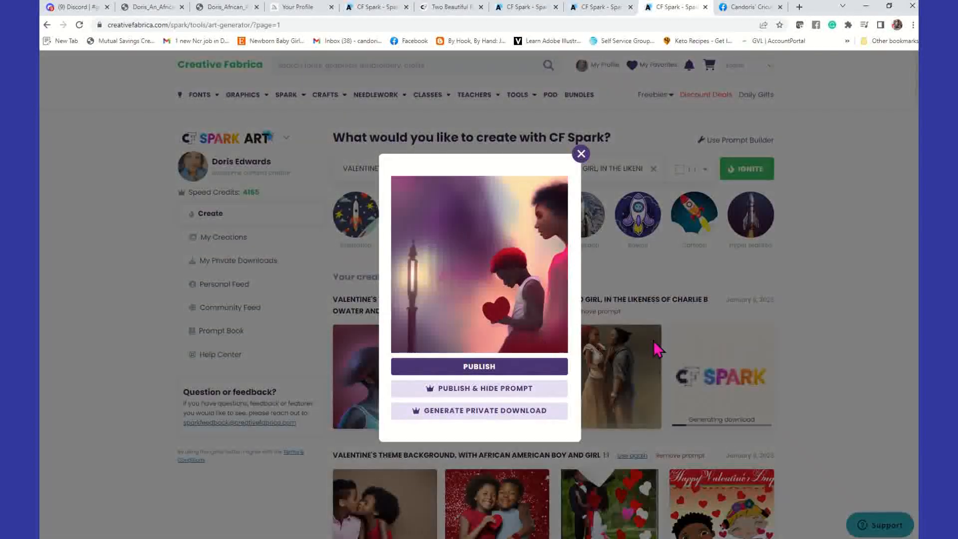
left_click(455, 413)
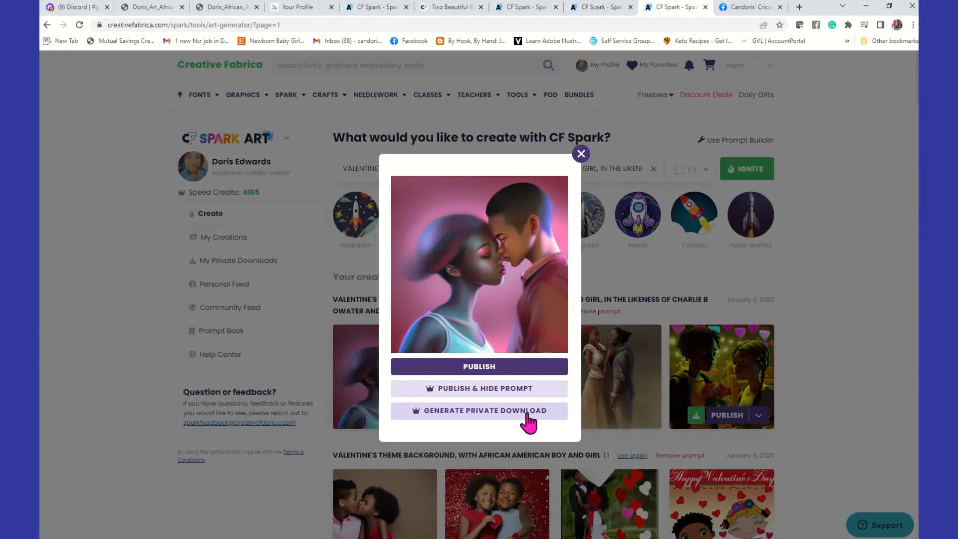
left_click(529, 412)
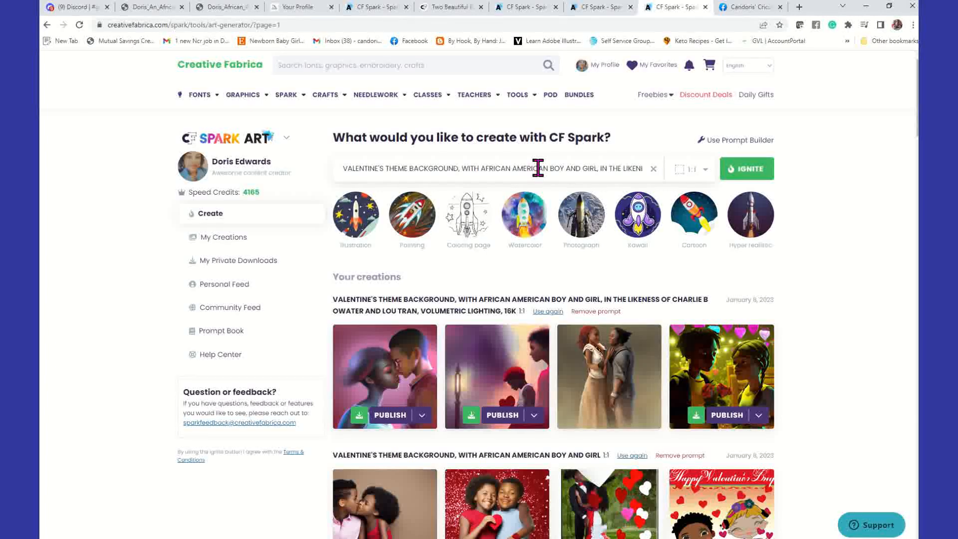
Step: Replace the two artist names in the prompt with "ARTSTATION AND WLOP"
left_click_drag(622, 167, 470, 166)
left_click(553, 167)
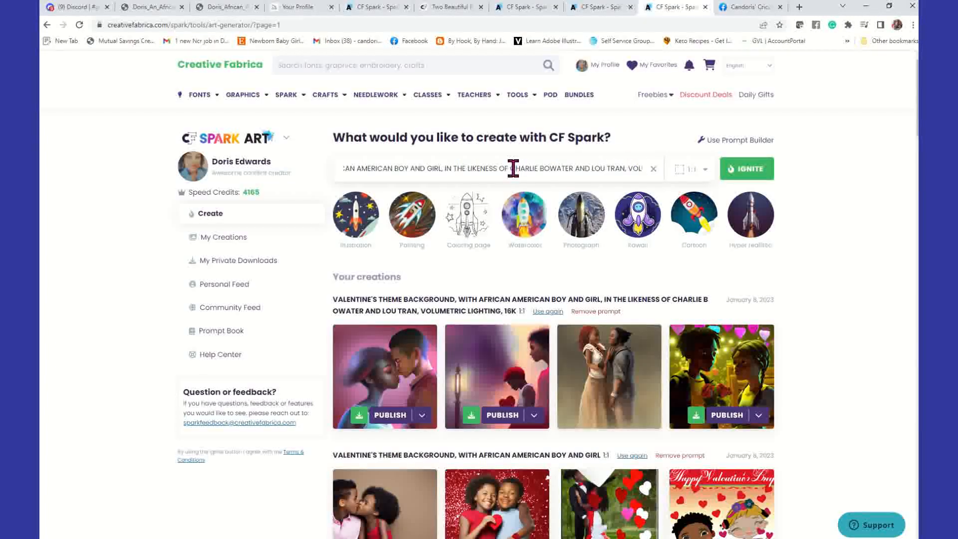
left_click_drag(513, 169, 627, 169)
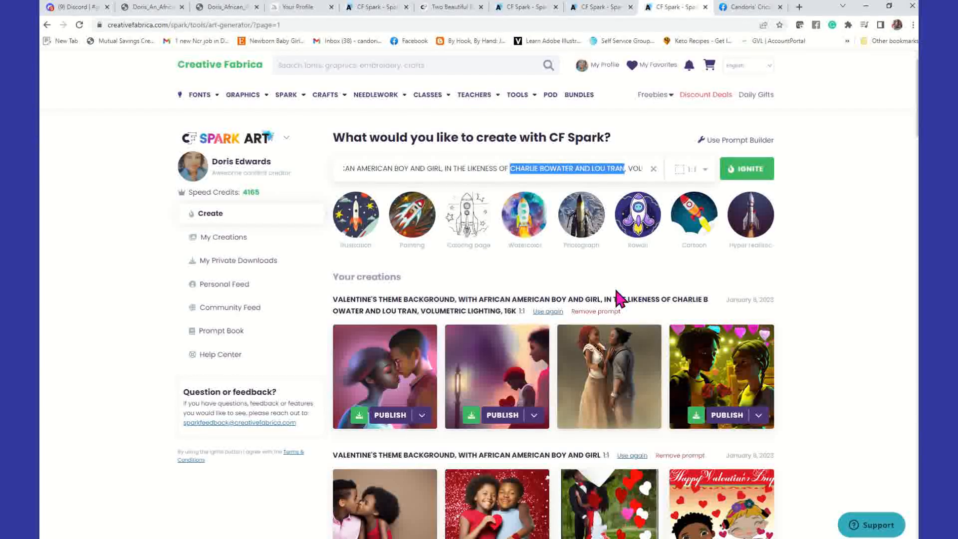
type("ARTSTAI")
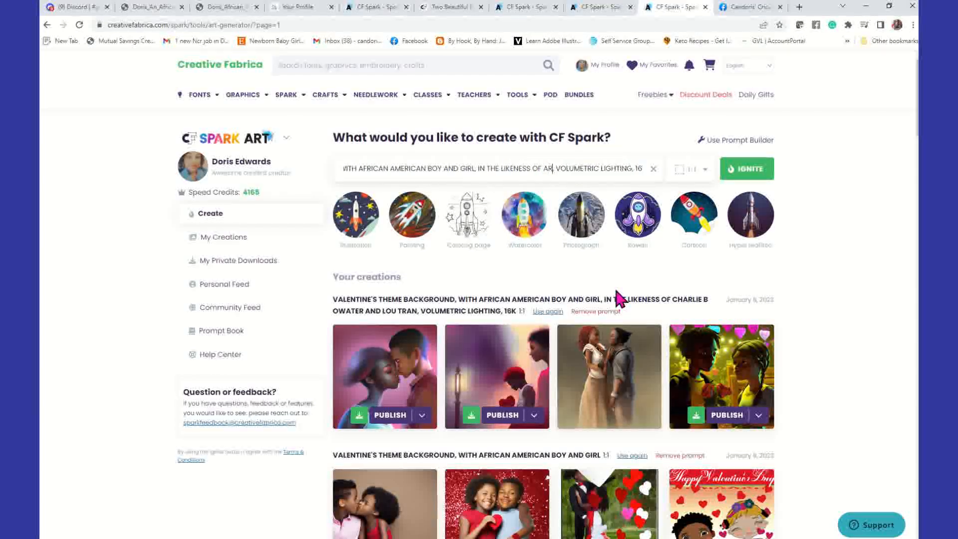
type("ON")
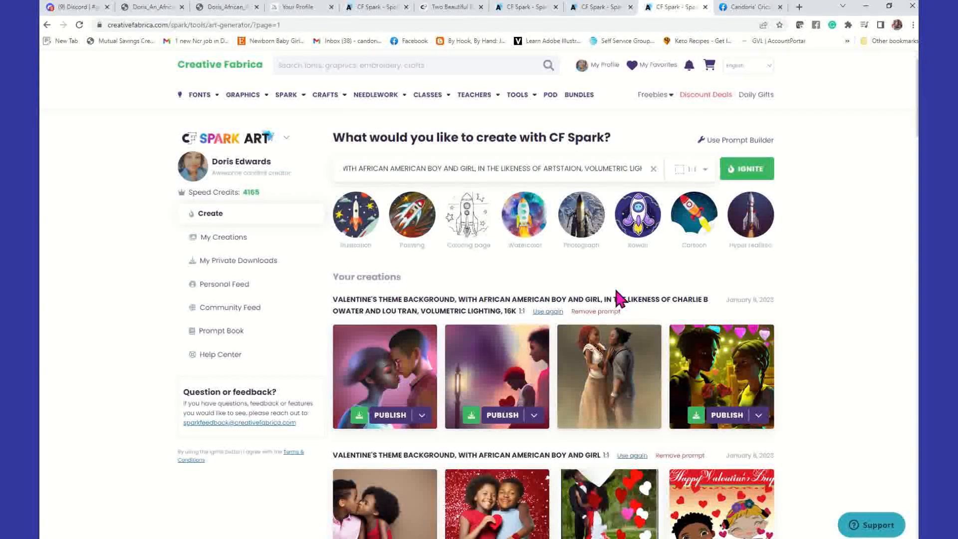
key("BackSpace")
key("BackSpace")
key("BackSpace")
type("TION,")
key("BackSpace")
type("AND WLOP")
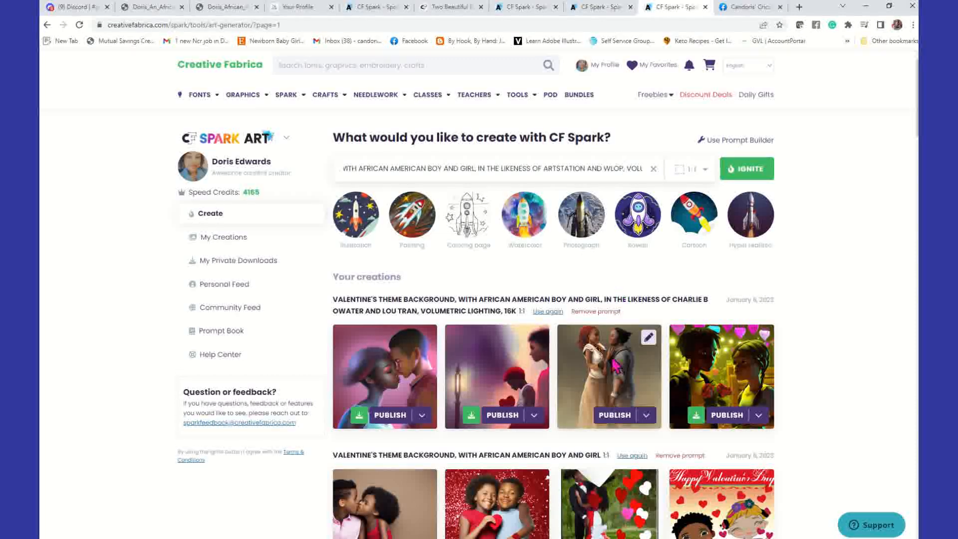
Step: Change "VOLUMETRIC" to "FAIRY" before "LIGHTING, 16K" in the prompt and generate a new set of images
left_click_drag(628, 170, 647, 167)
left_click(612, 170)
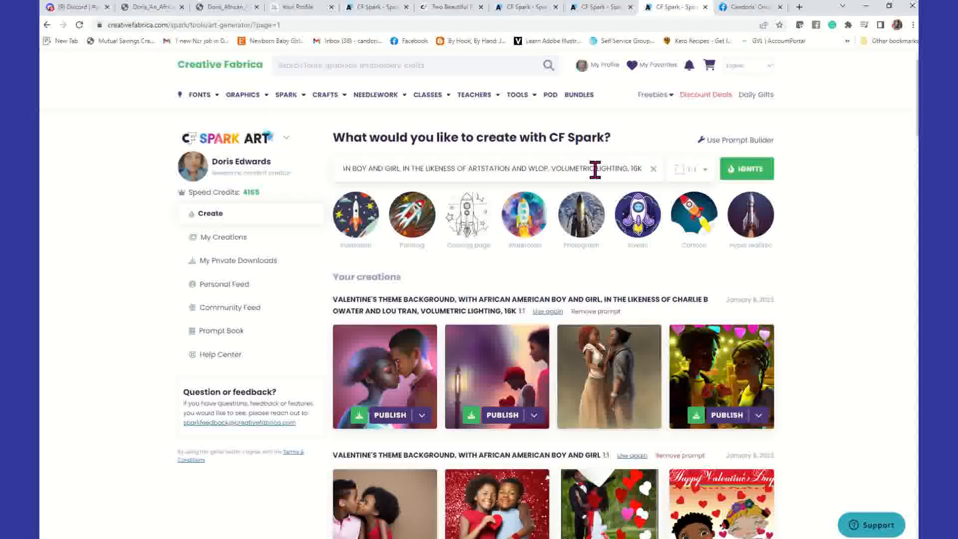
left_click_drag(551, 169, 595, 168)
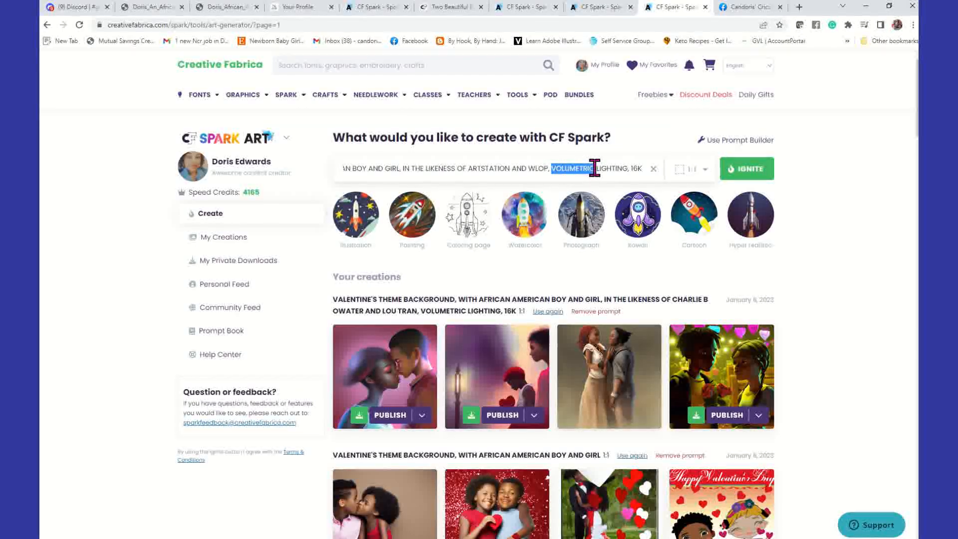
type("FAIRY")
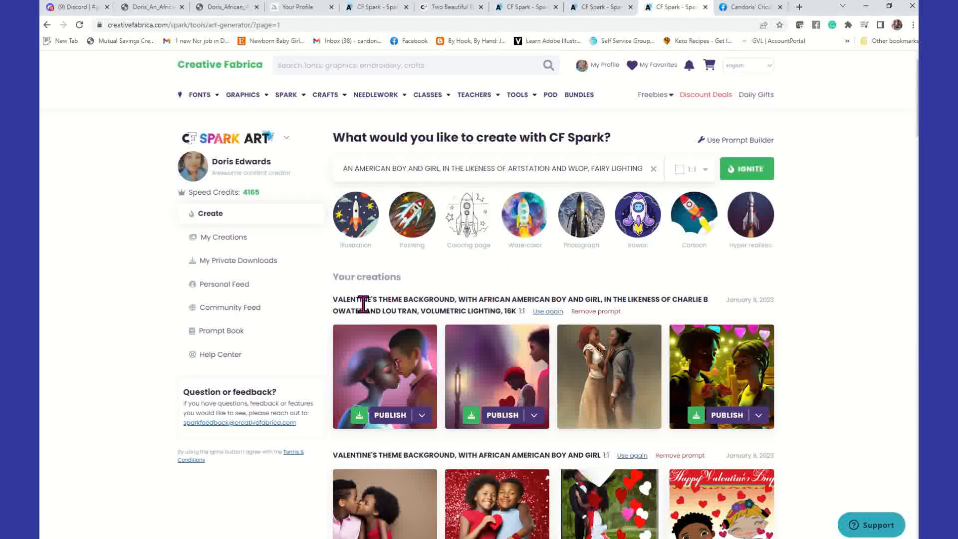
left_click_drag(650, 168, 643, 170)
left_click(639, 169)
left_click(749, 169)
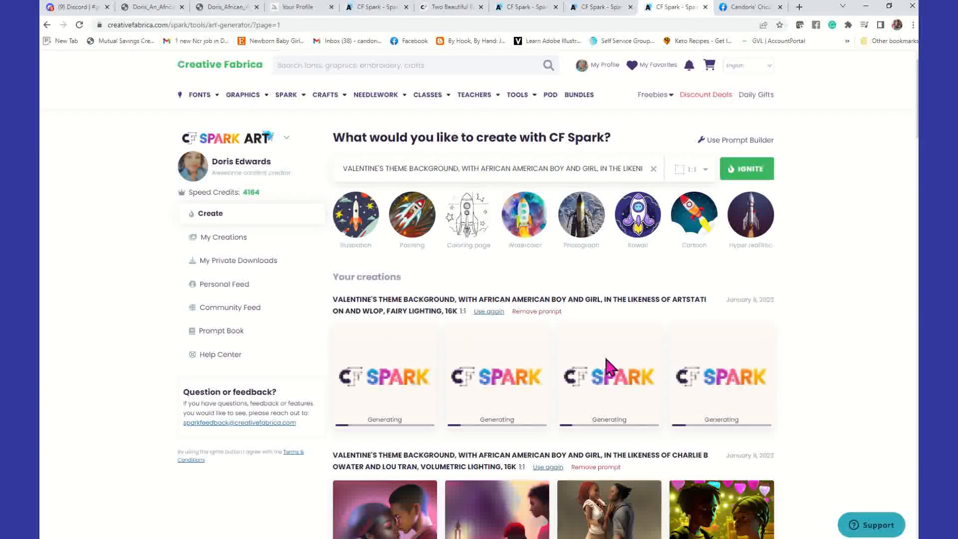
Step: Generate private downloads of the embracing couple and the boy and girl standing behind glowing hearts
mouse_move(239, 138)
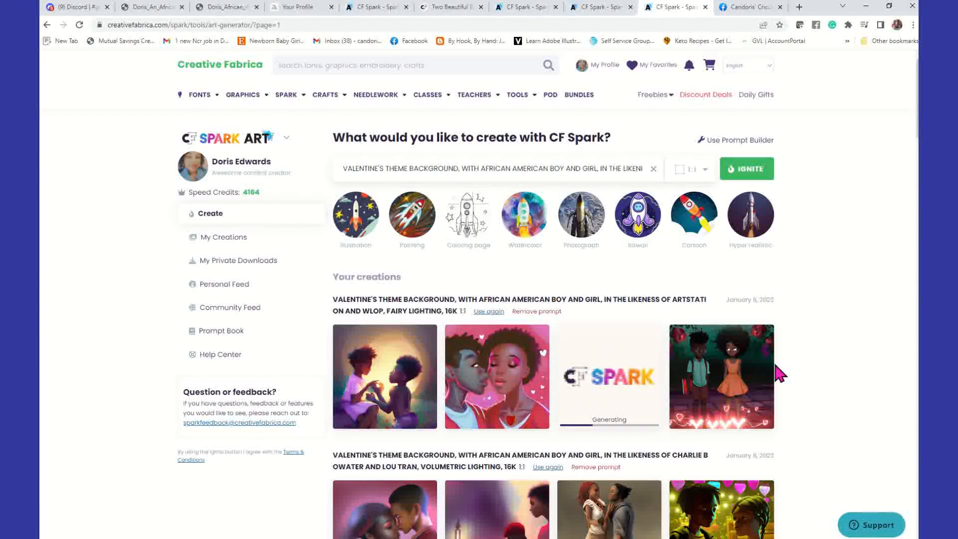
left_click(651, 345)
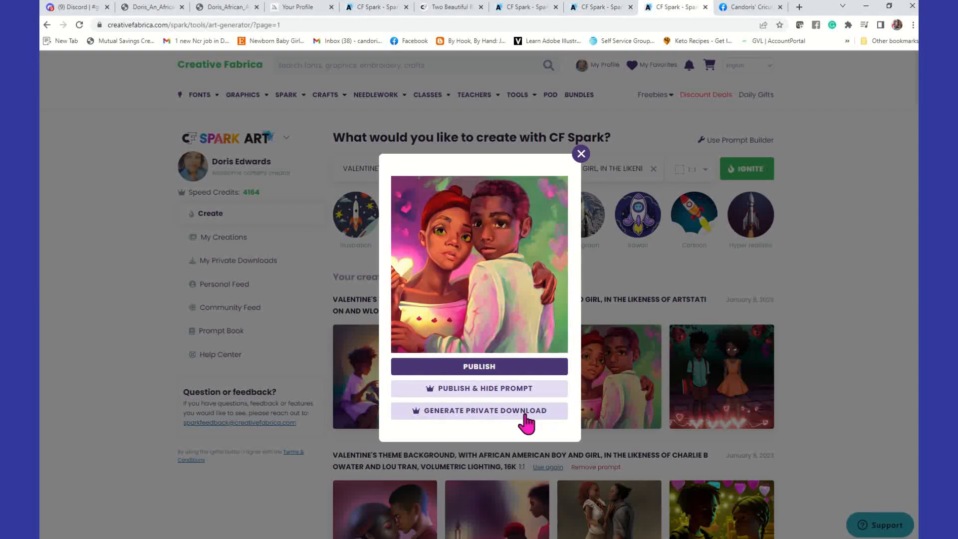
left_click(540, 414)
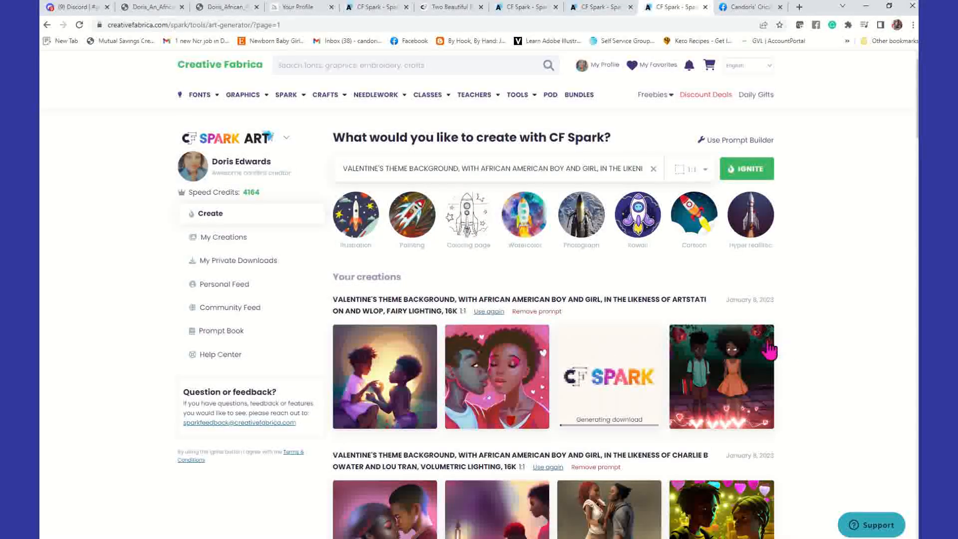
left_click(759, 358)
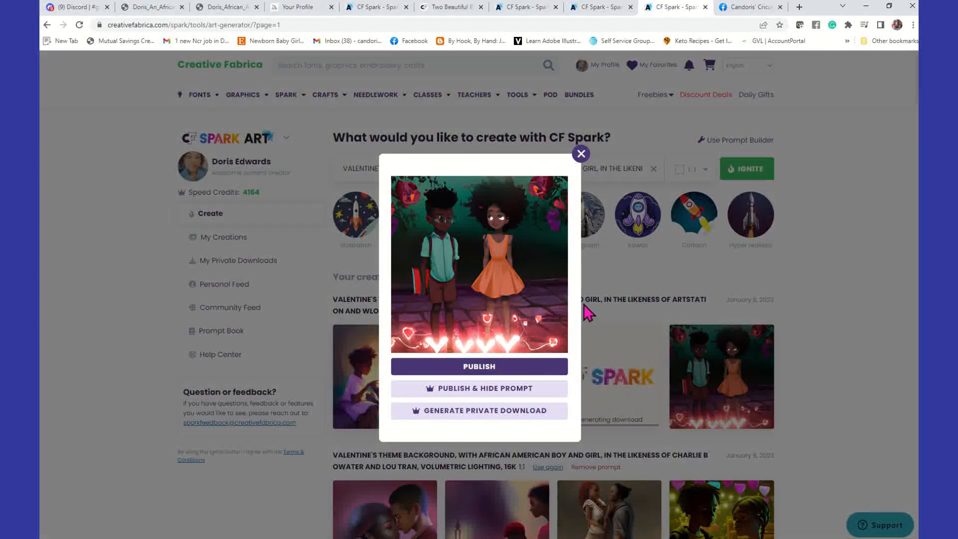
left_click(498, 415)
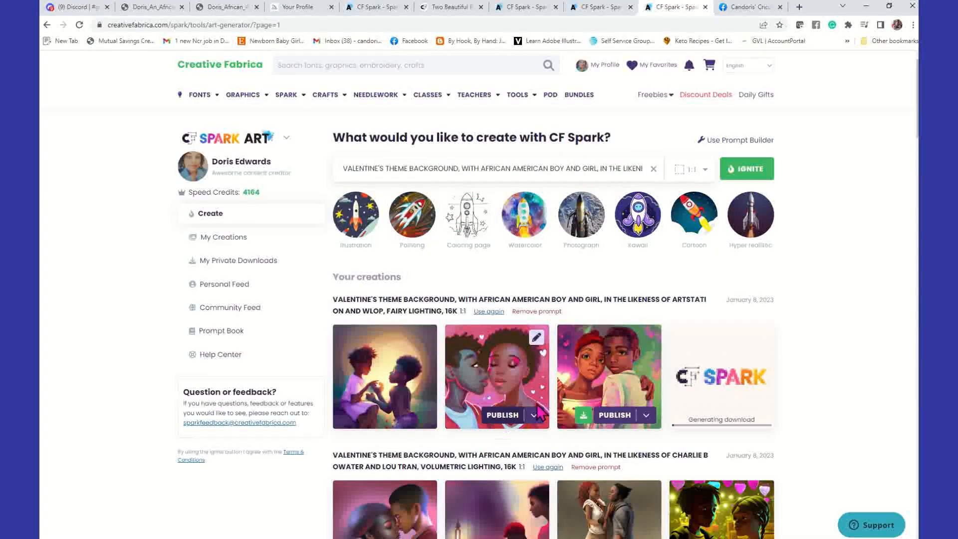
Step: Generate private downloads of the pink cheek-kiss image and the two children sitting in front of the glowing moon
left_click(539, 347)
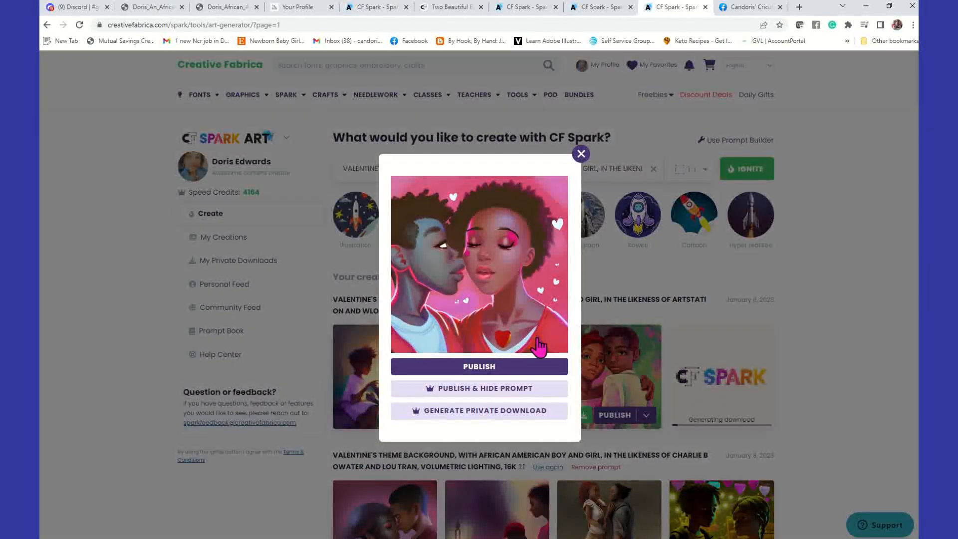
left_click(488, 415)
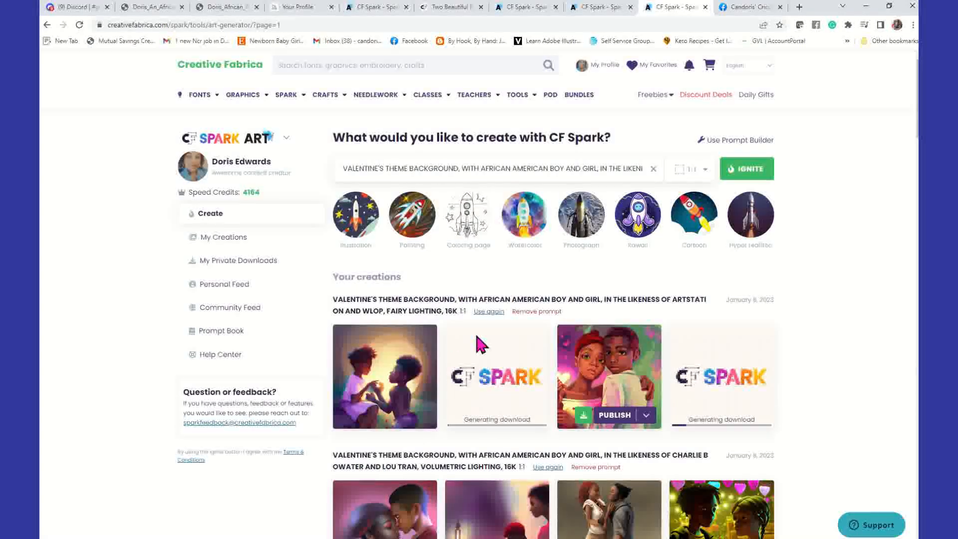
left_click(427, 350)
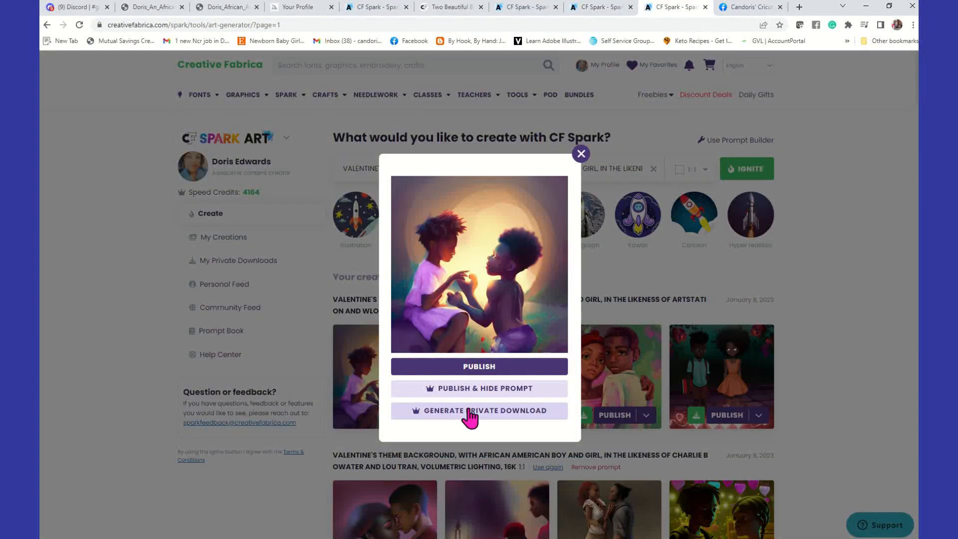
left_click(665, 367)
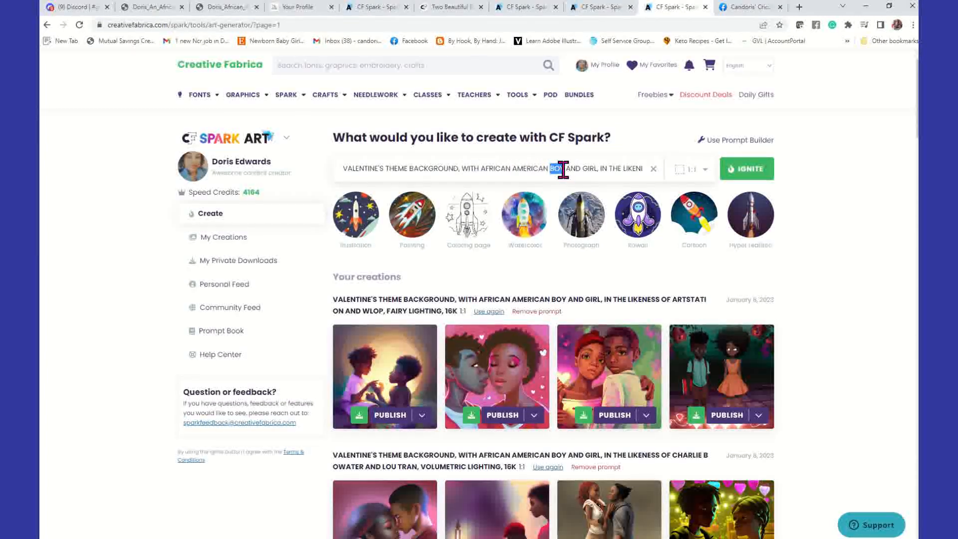
Step: Replace "BOY AND GIRL" with "COUPLE" in the prompt
left_click_drag(589, 170, 599, 169)
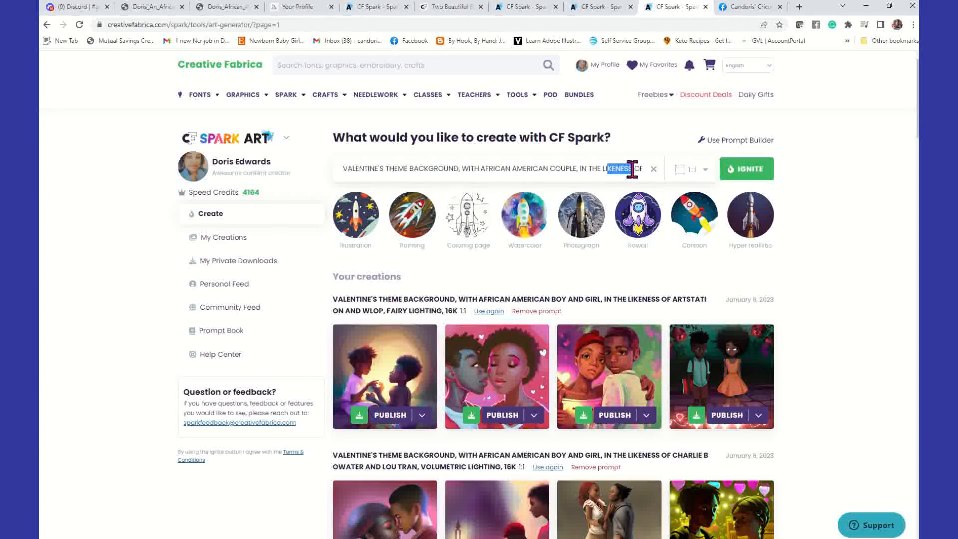
left_click_drag(633, 169, 636, 169)
left_click(570, 169)
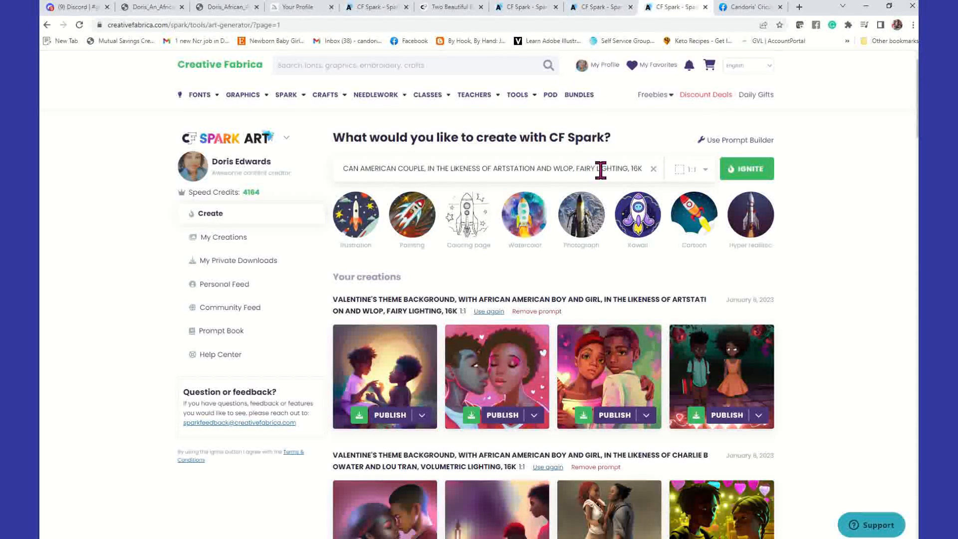
Step: Insert "CENTER COMPOSITION," before "FAIRY LIGHTING, 16K" in the prompt and generate images from it
left_click_drag(608, 168, 624, 167)
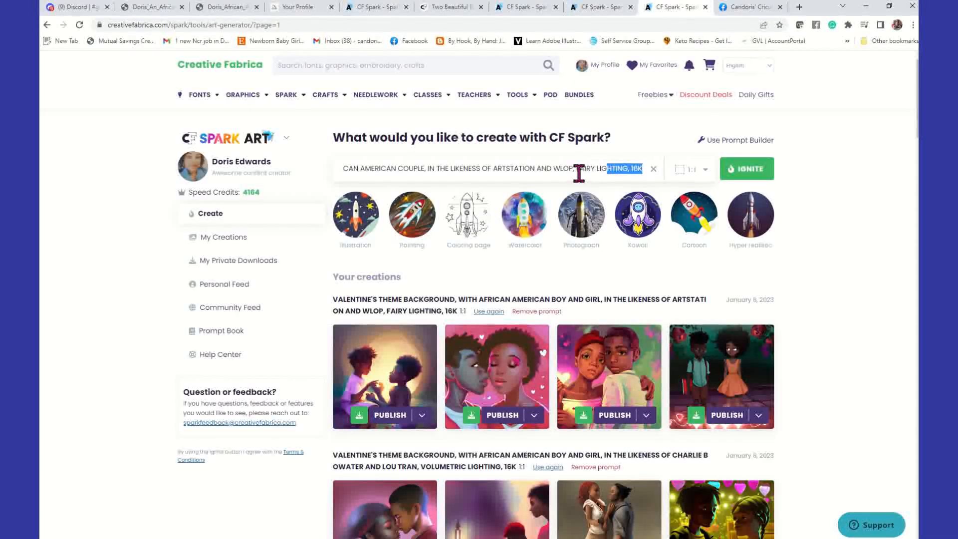
mouse_move(651, 103)
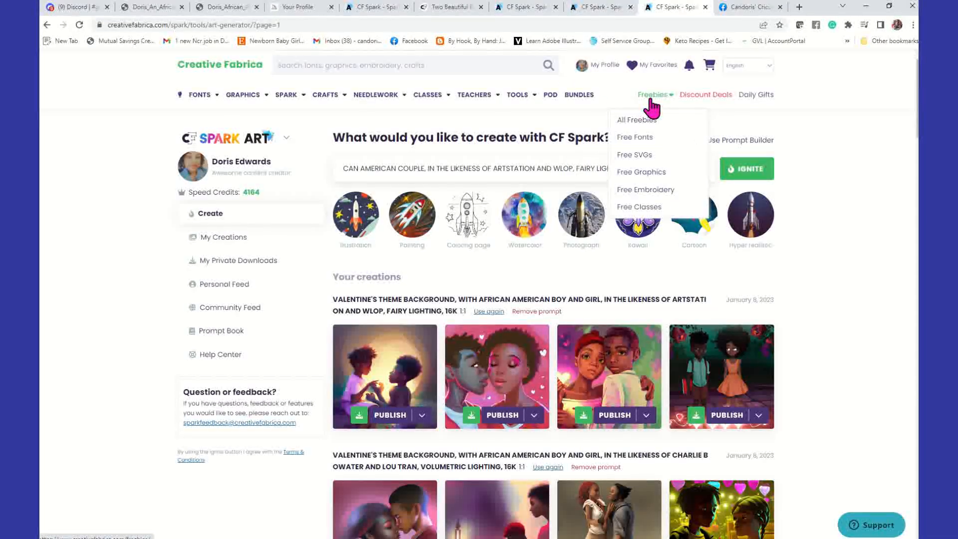
type("TE")
type("LIGH")
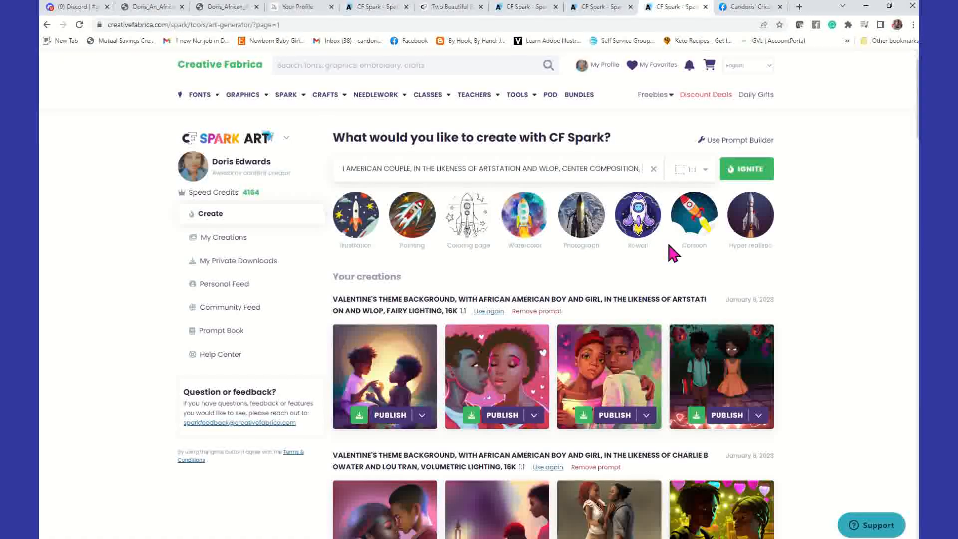
left_click_drag(629, 167, 662, 168)
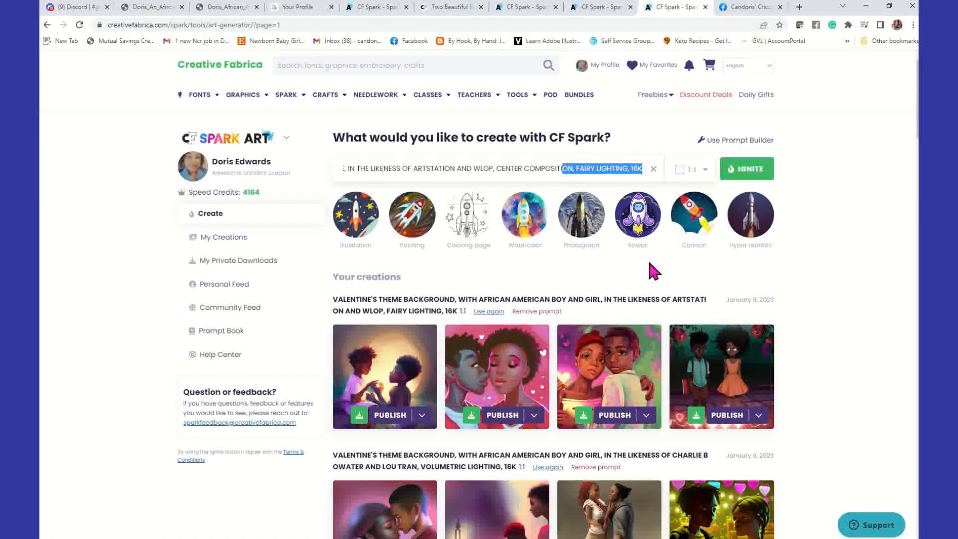
left_click(748, 175)
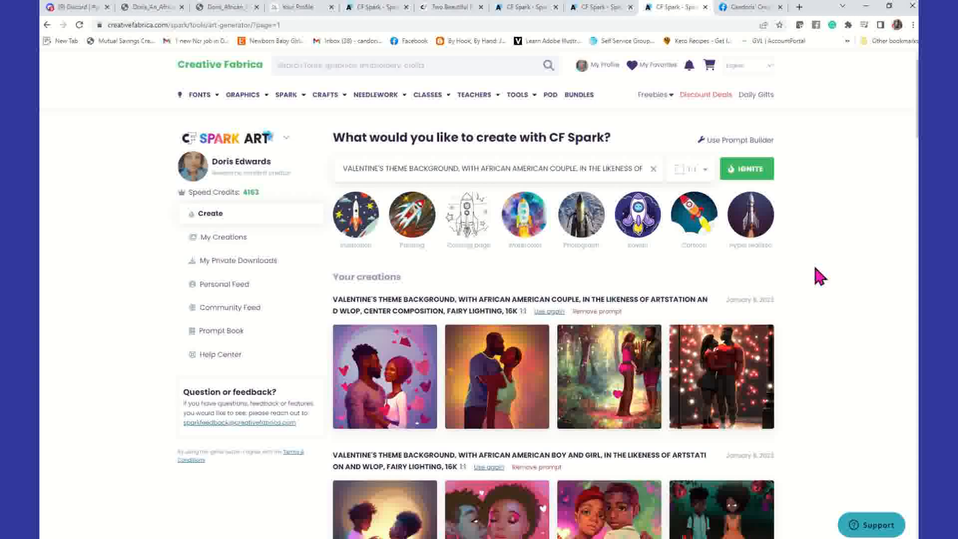
Step: Generate a private download of the new image showing the couple surrounded by pink hearts
left_click(428, 348)
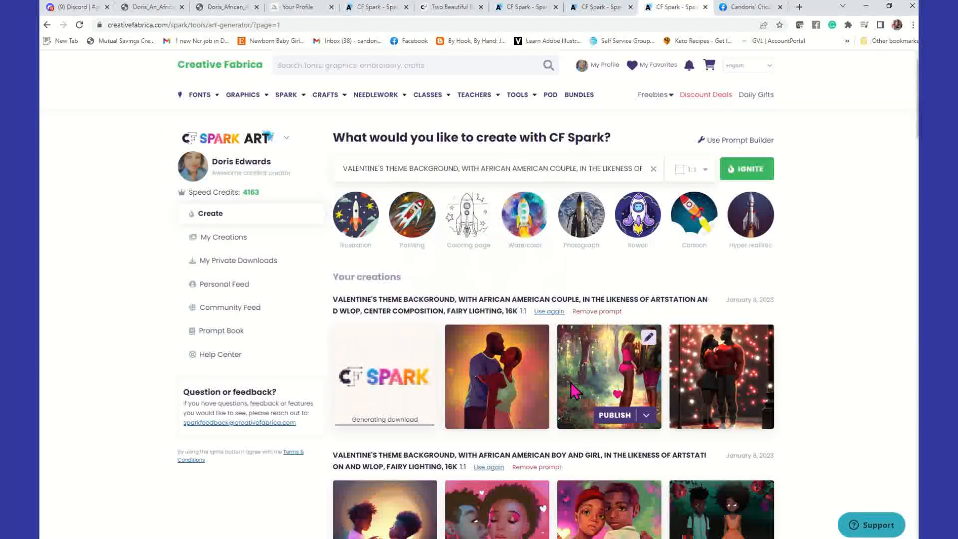
Step: Preview the forest couple image and the image of the couple in red before the string lights, leaving both without downloading
left_click(647, 345)
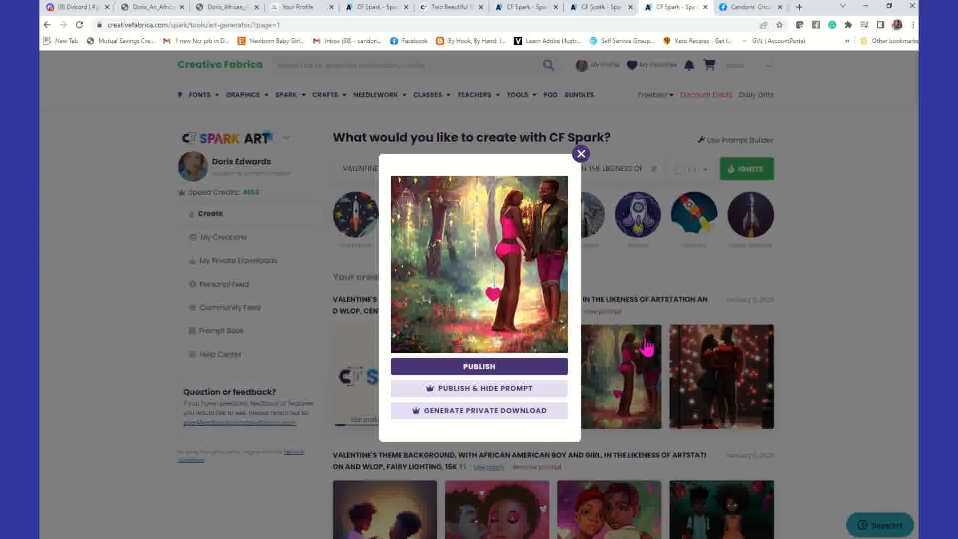
left_click(654, 308)
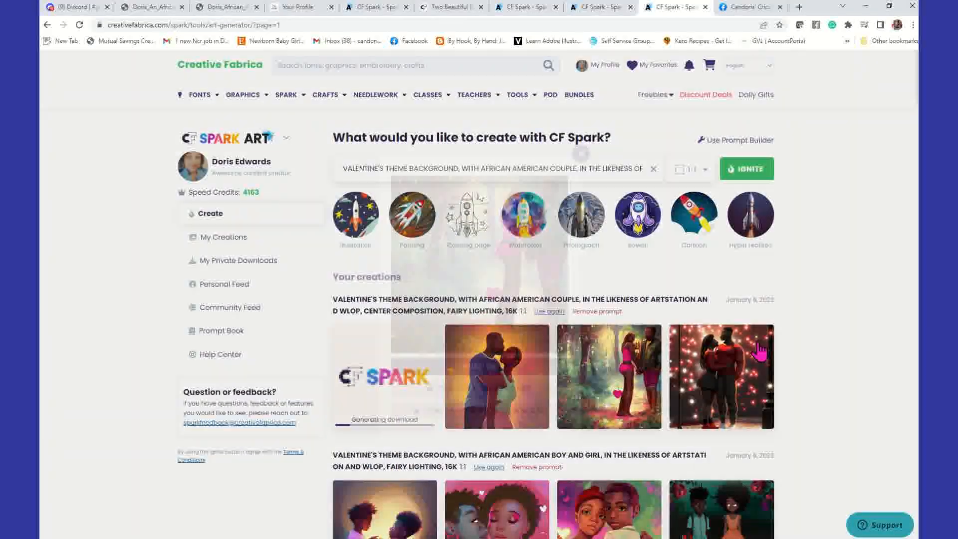
left_click(764, 342)
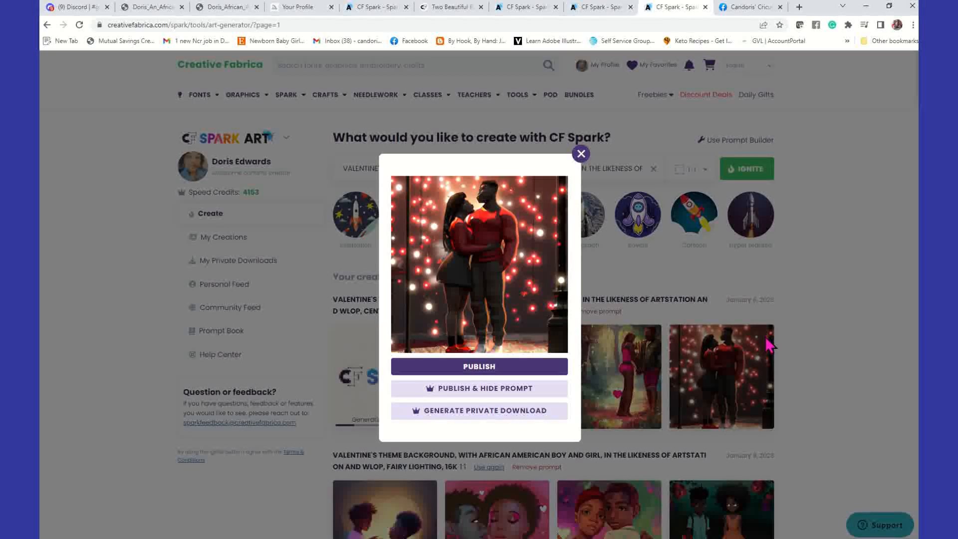
left_click(695, 180)
Step: Set the image ratio to 4:5 and generate images from the same couple prompt
left_click(694, 170)
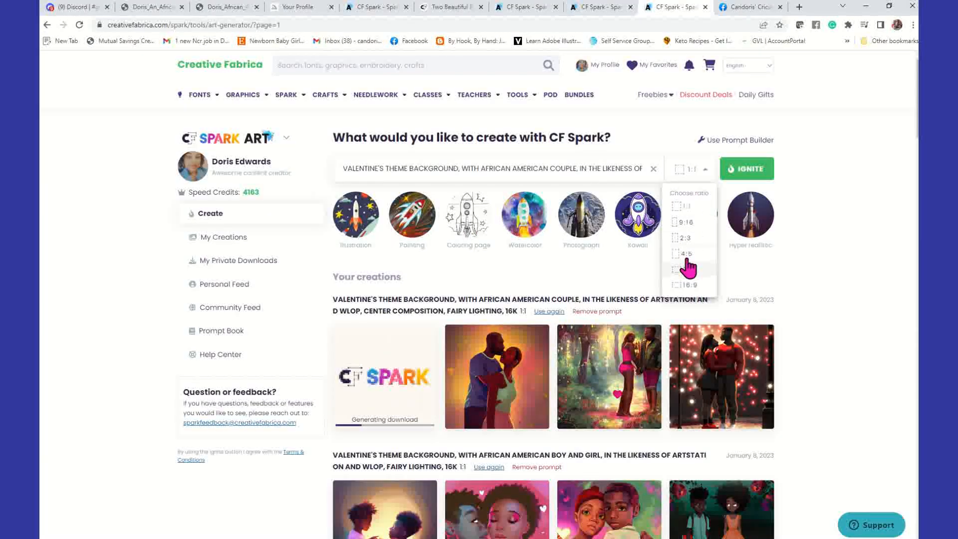
left_click(686, 253)
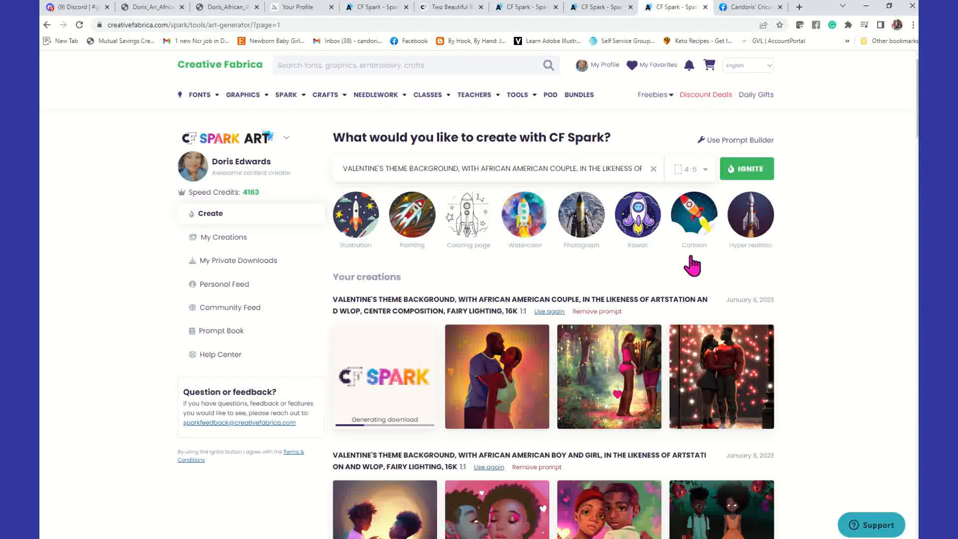
left_click(742, 176)
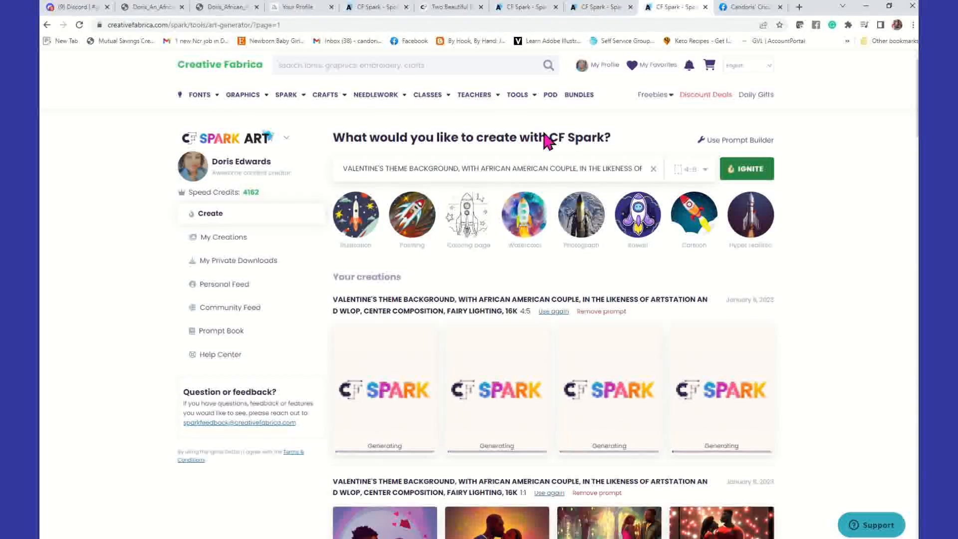
scroll(388, 398, "down", 4)
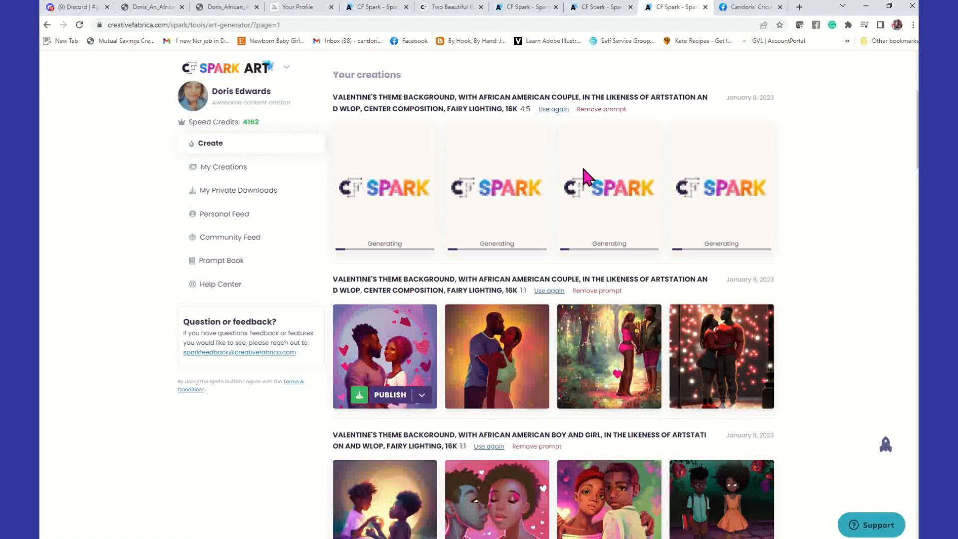
scroll(594, 274, "up", 4)
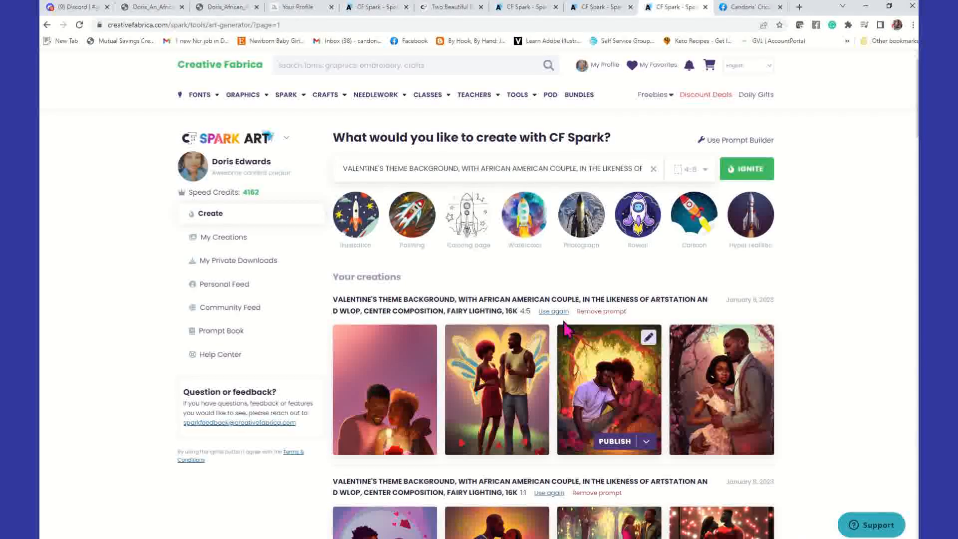
Step: Generate private downloads of the blossom-tree, seated-among-roses and butterfly-wing couple images, and preview the pink-background couple with the red rose
left_click(762, 343)
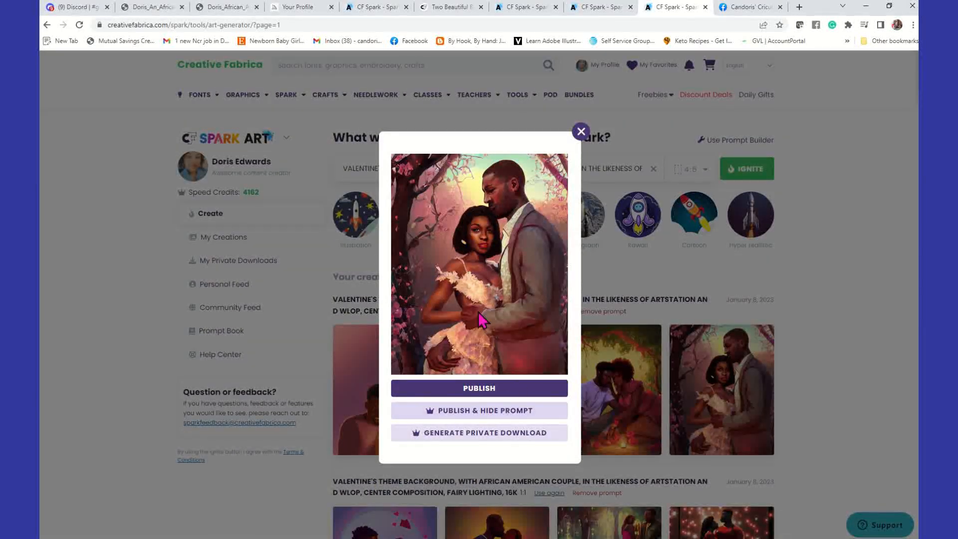
left_click(477, 435)
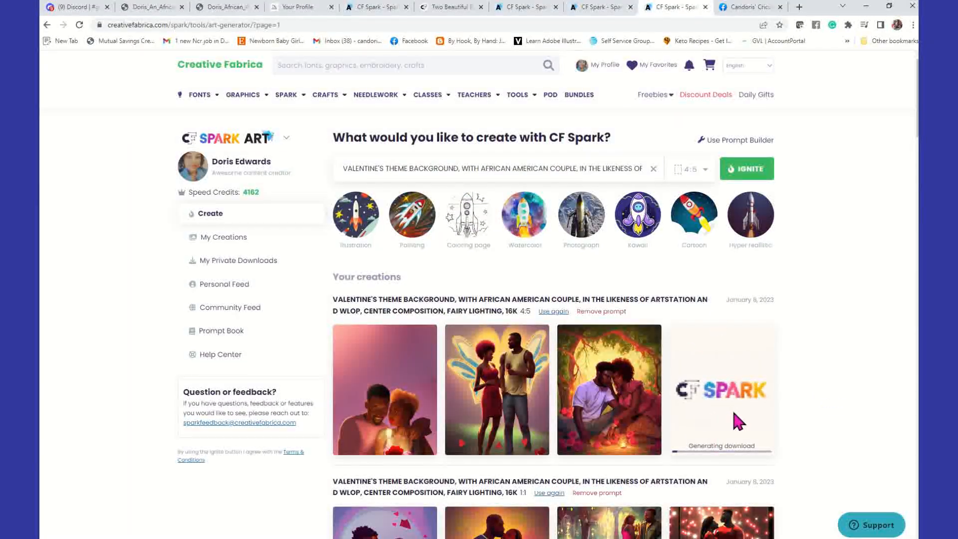
left_click(648, 337)
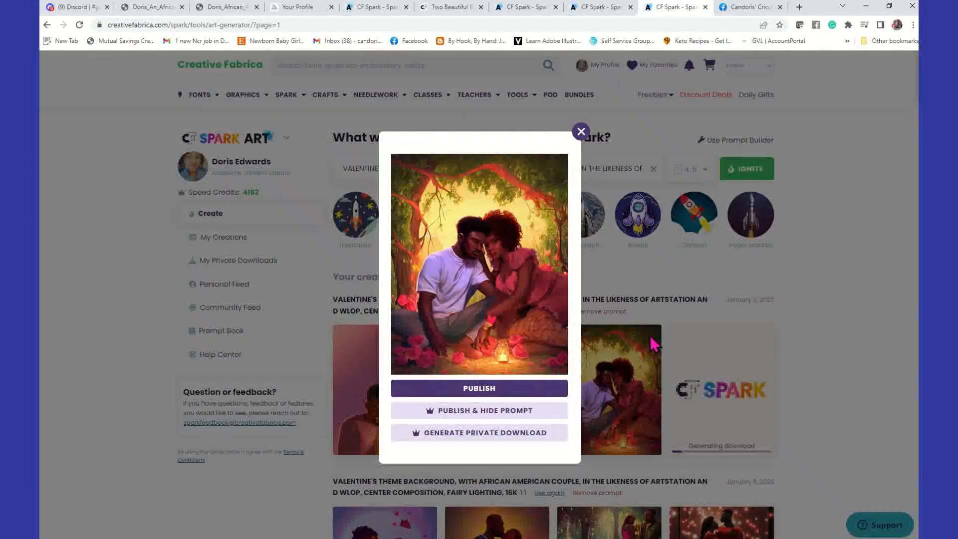
left_click(459, 433)
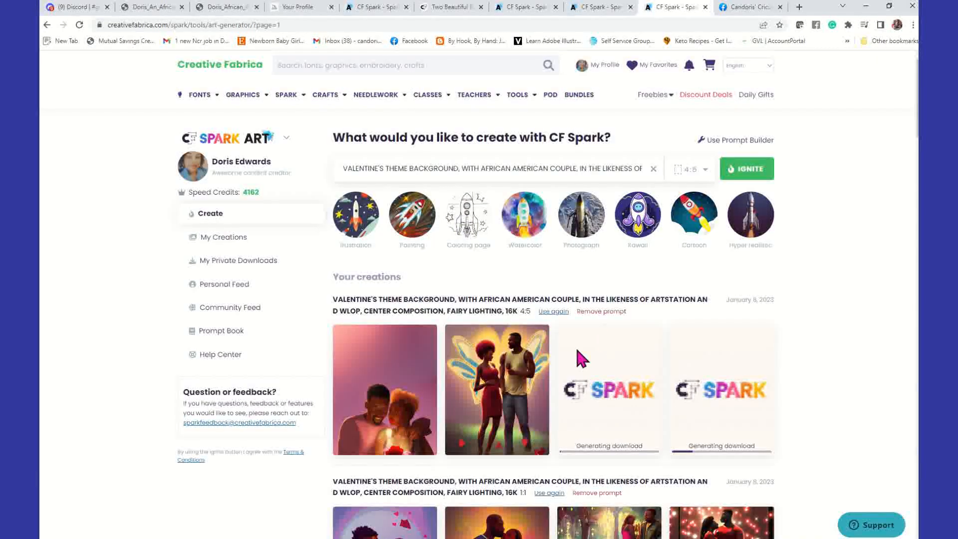
left_click(537, 343)
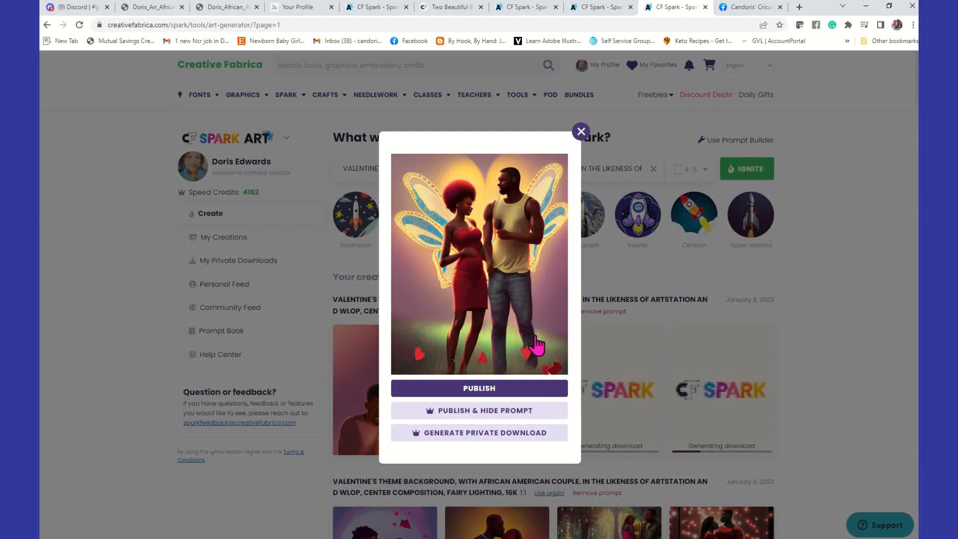
left_click(505, 434)
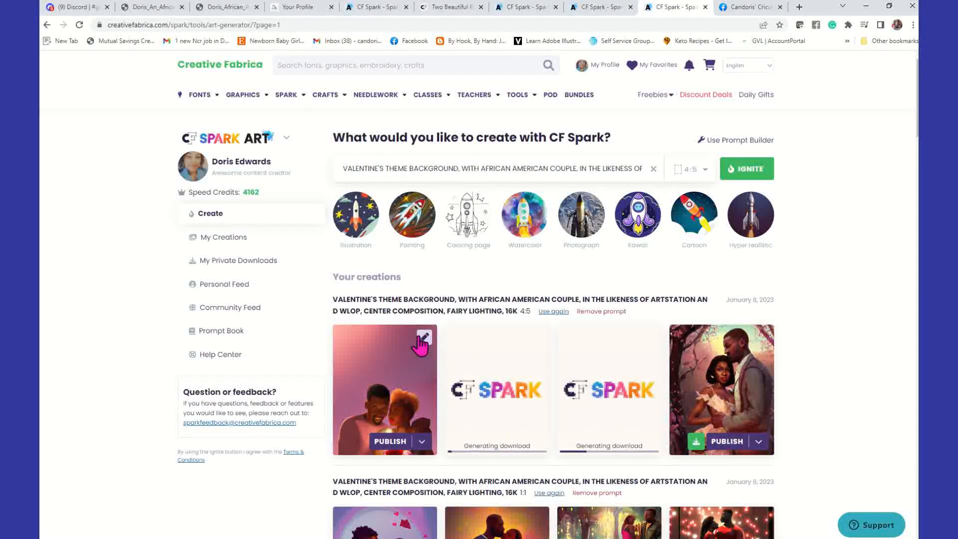
left_click(421, 346)
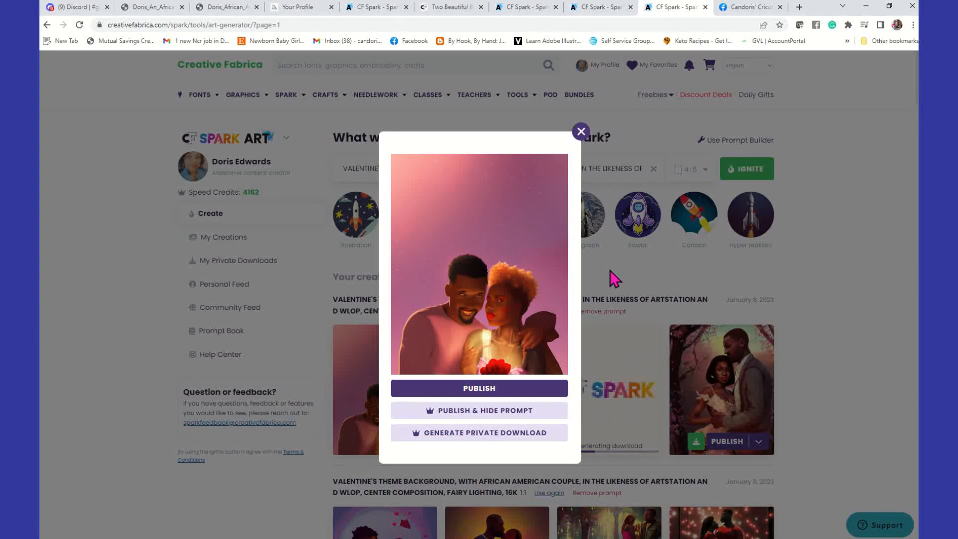
left_click(614, 277)
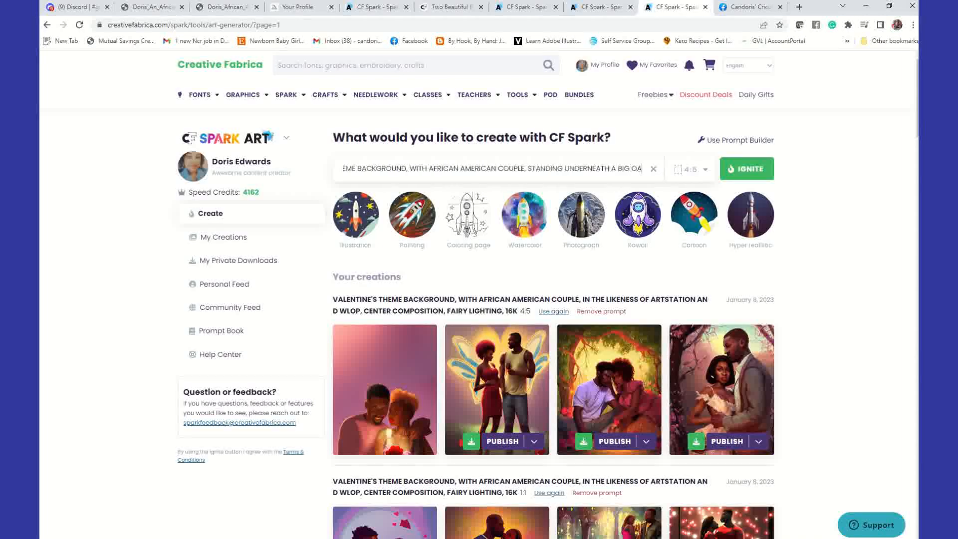
Step: Add "STANDING UNDERNEATH A BIG OAK TREE," after "COUPLE," in the prompt, replace 16K with 32K, and generate the images
type("EE")
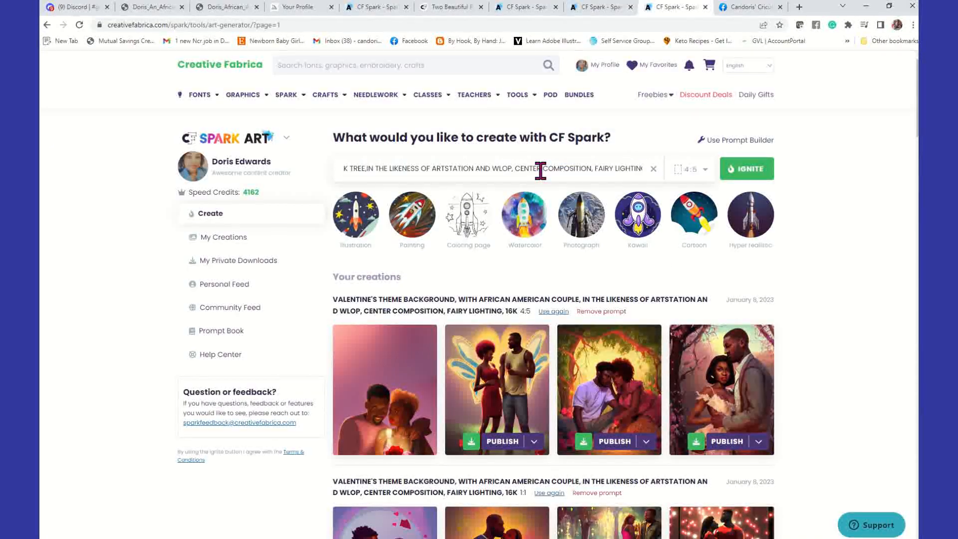
left_click_drag(618, 170, 642, 170)
left_click(633, 170)
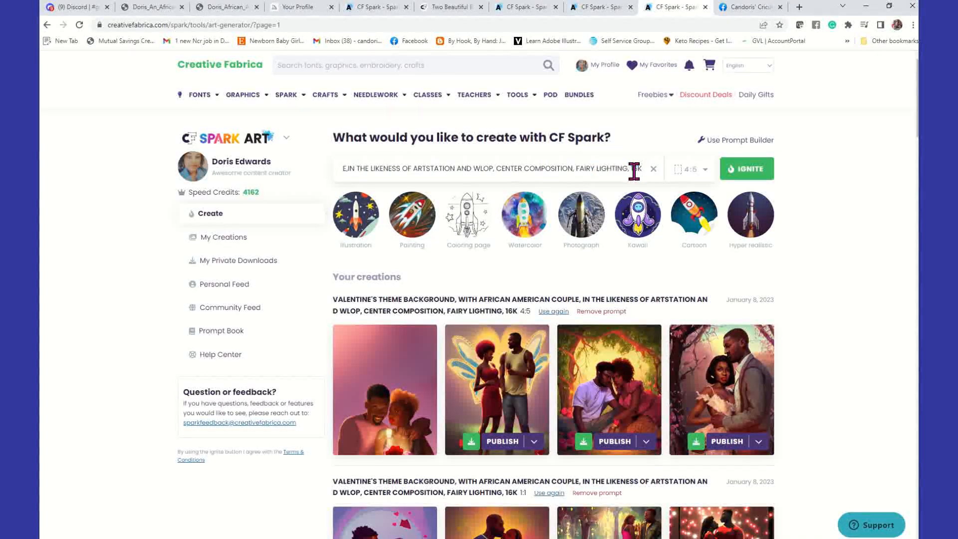
left_click_drag(631, 170, 638, 170)
type("32")
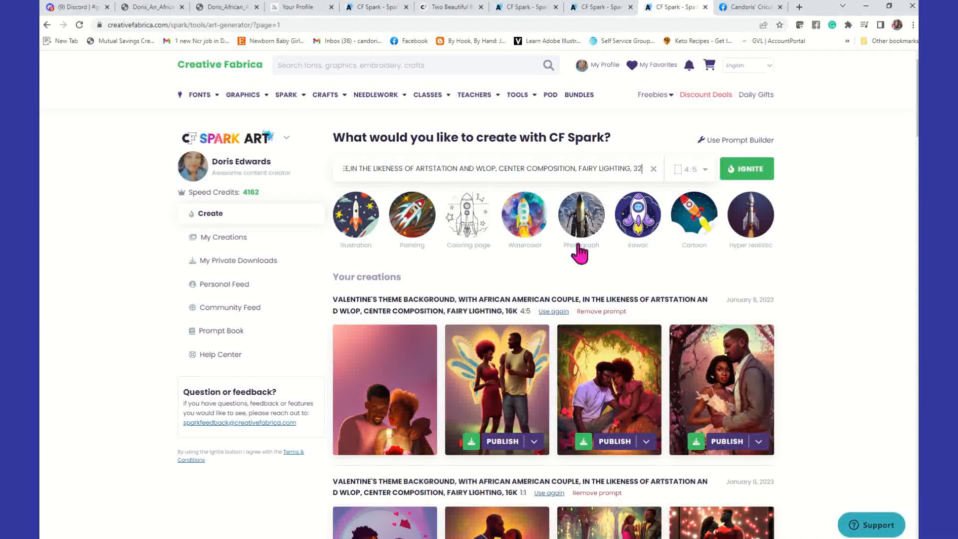
left_click_drag(596, 170, 644, 170)
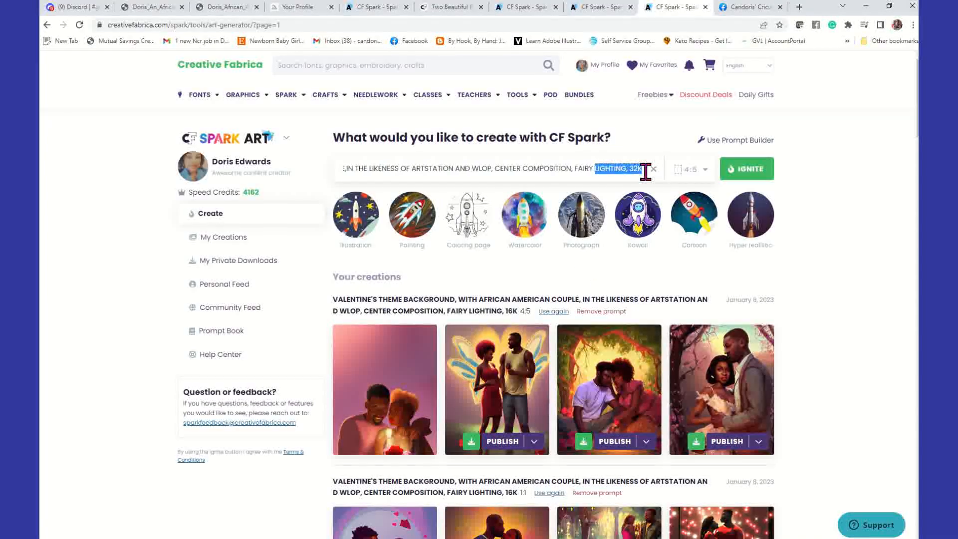
left_click(745, 172)
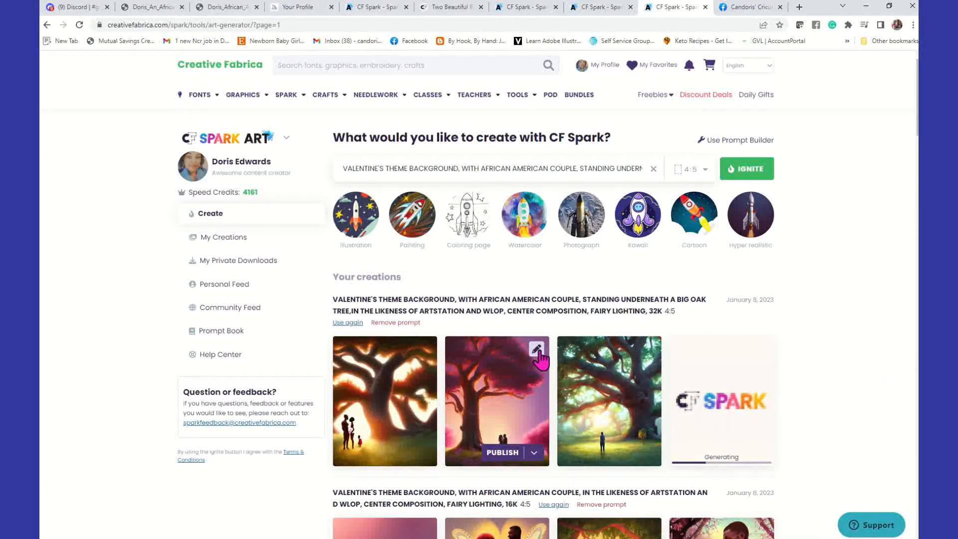
Step: Generate private downloads of the pink-tree couple, pink-dress dancer and silhouetted family images, and preview the lone figure under the green oak
left_click(542, 357)
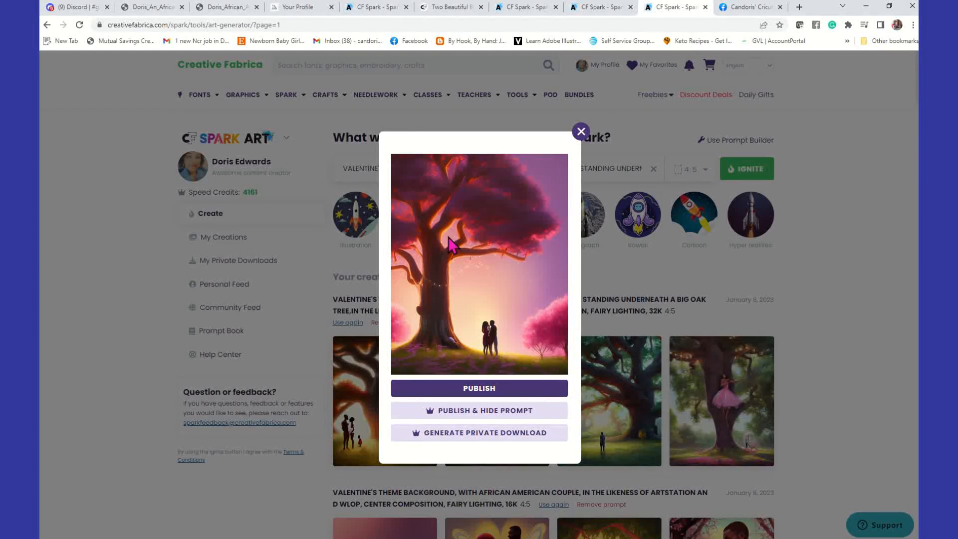
left_click(509, 435)
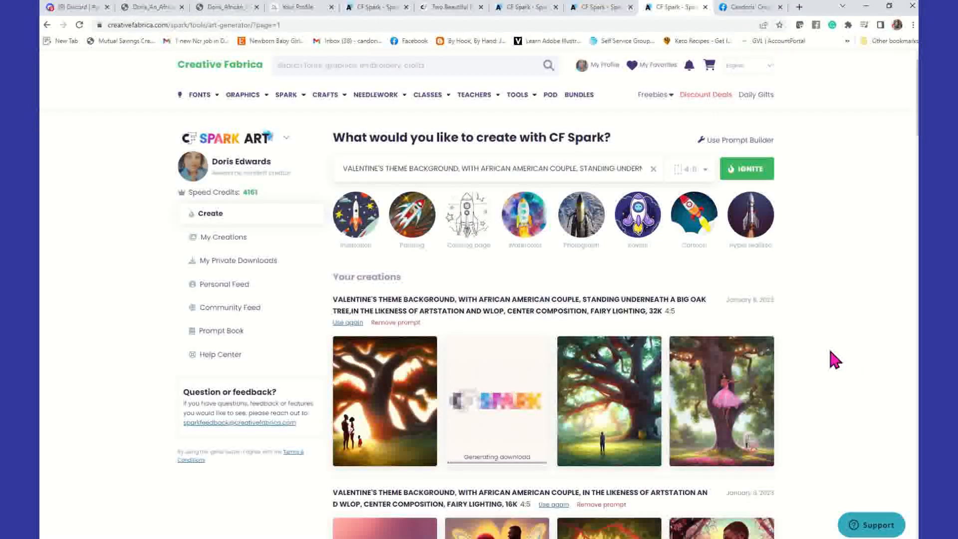
left_click(767, 357)
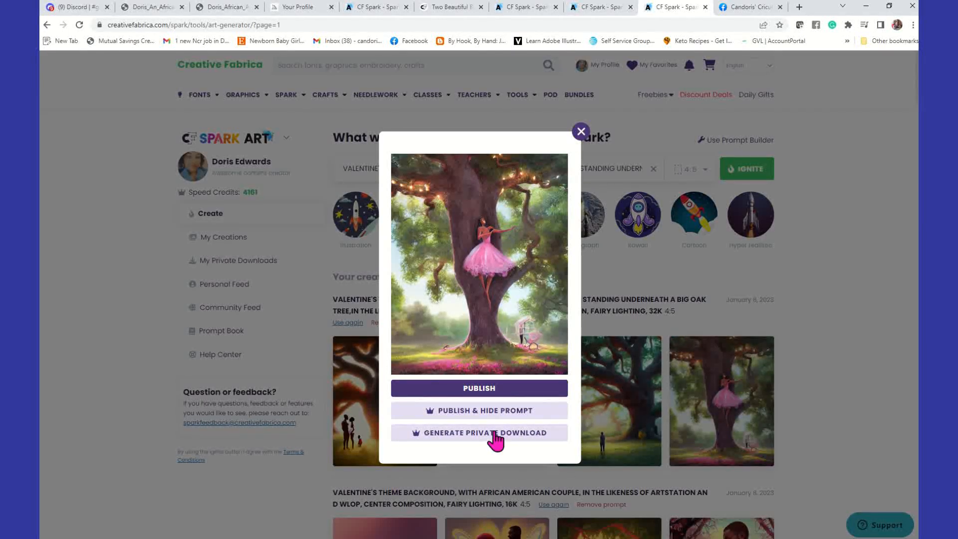
left_click(761, 316)
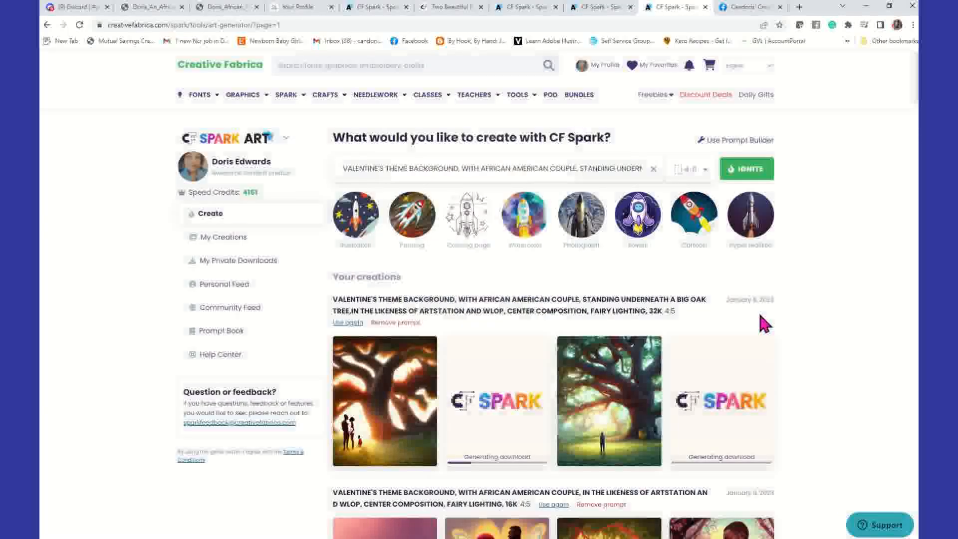
left_click(429, 358)
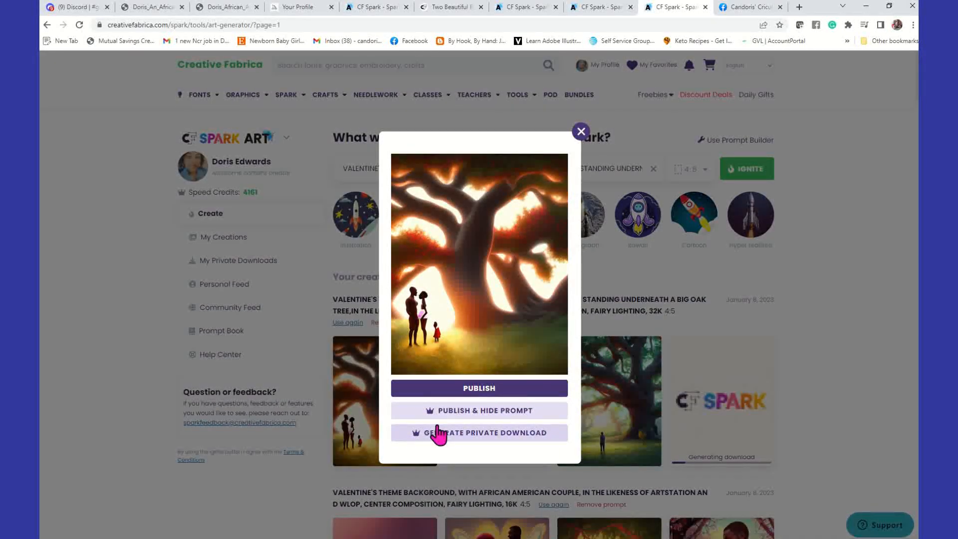
left_click(468, 436)
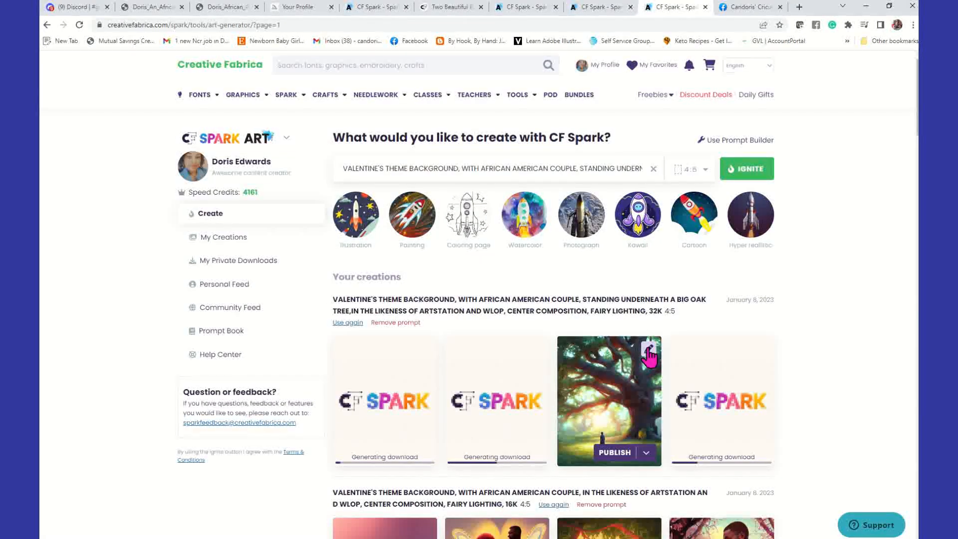
left_click(650, 358)
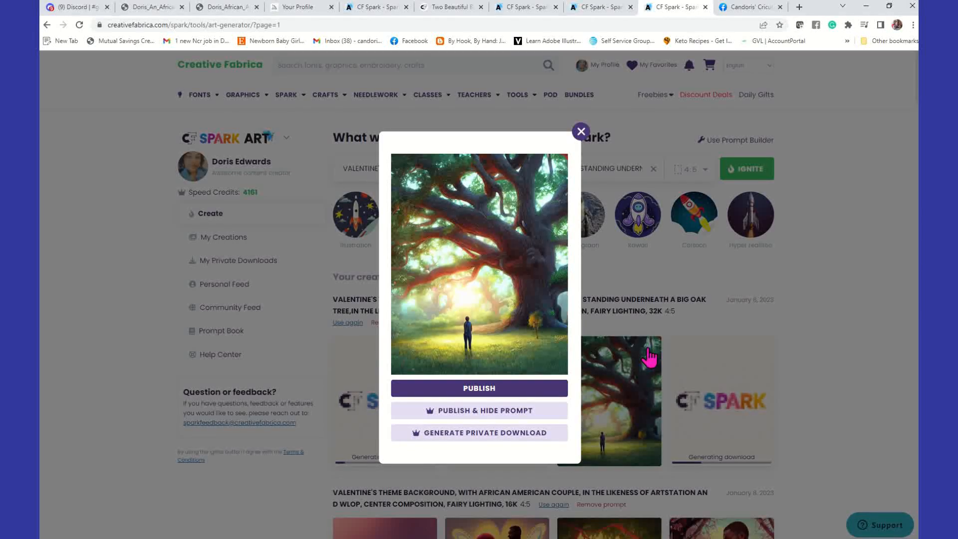
left_click(660, 277)
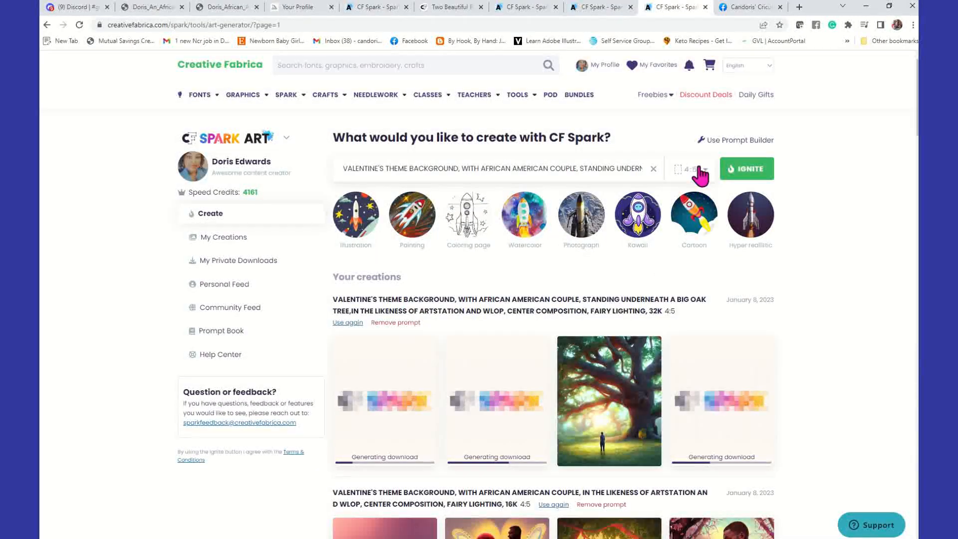
Step: Set the image ratio to 1:1 and generate images from the oak tree prompt
left_click(688, 169)
left_click(689, 207)
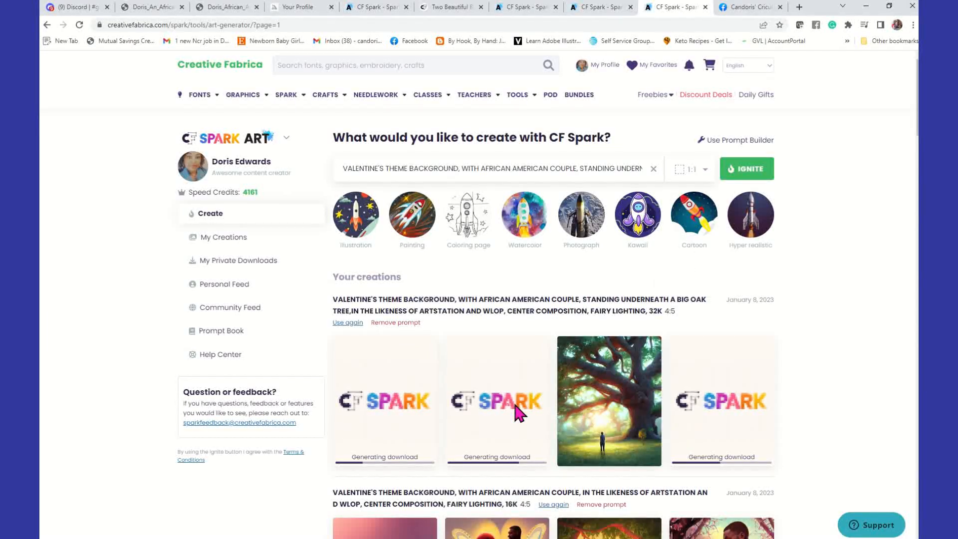
left_click(741, 170)
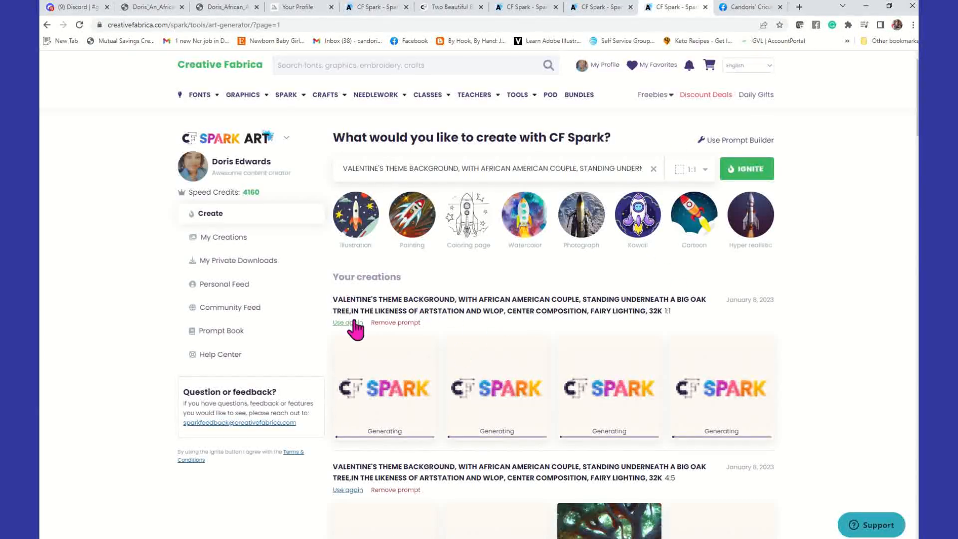
Step: Insert the missing space between "TREE," and "IN THE LIKENESS OF" in the prompt
left_click_drag(597, 169, 633, 169)
left_click(579, 169)
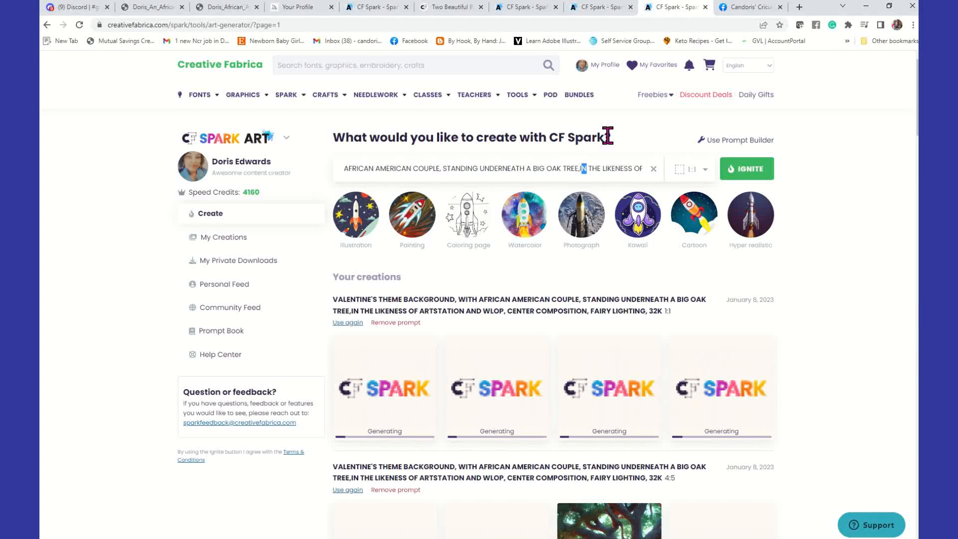
key("BackSpace")
key("BackSpace")
type(",")
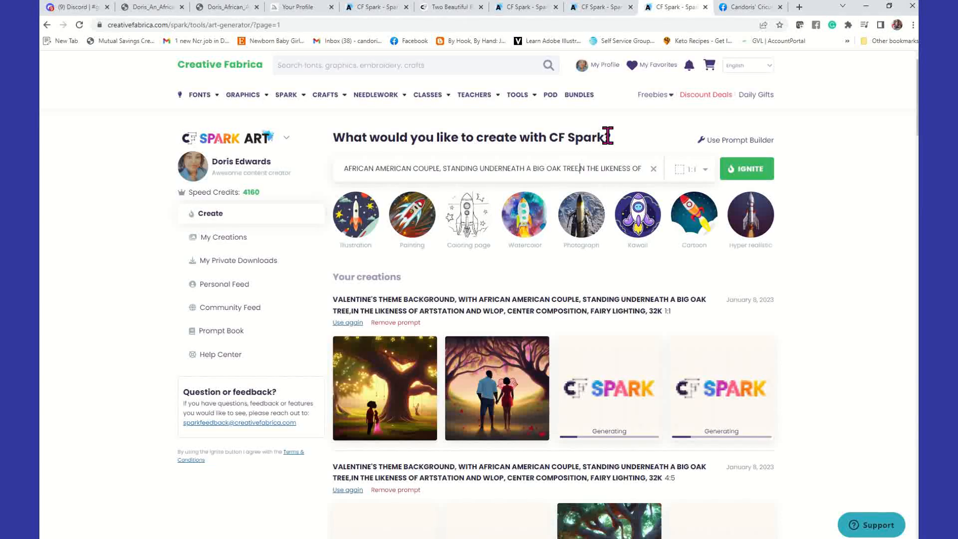
type(" I")
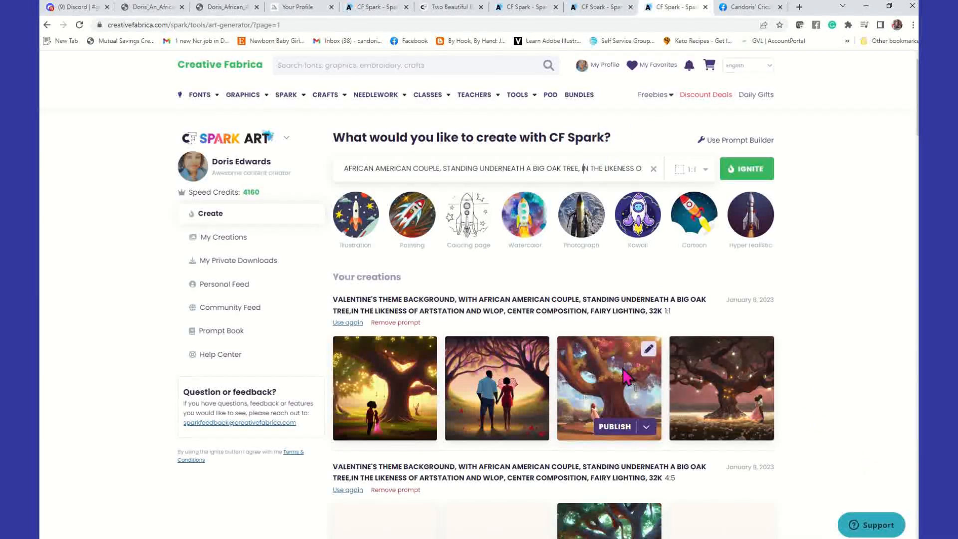
Step: Preview the lone pink-dress figure under the oak, and generate private downloads of the couple beside the lit oak and the couple holding hands
left_click(648, 361)
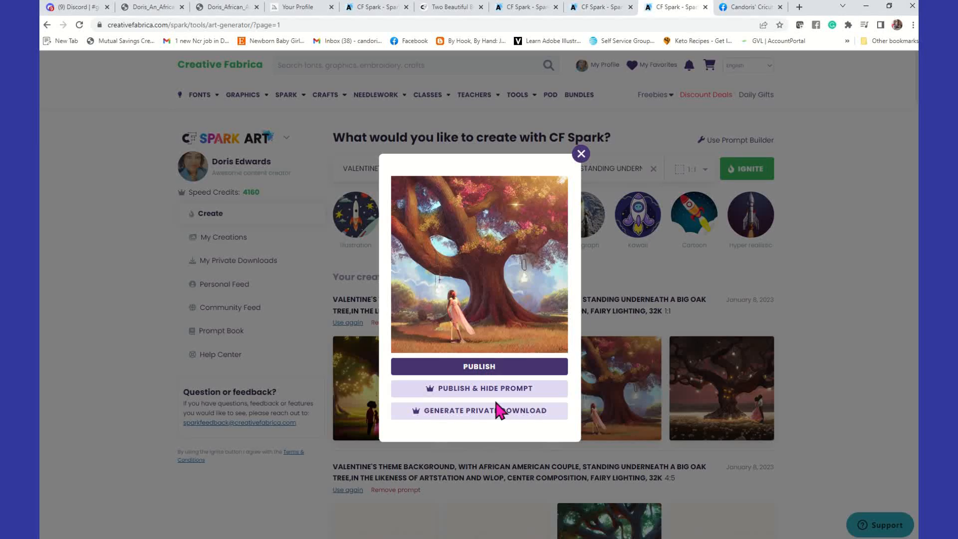
left_click(649, 285)
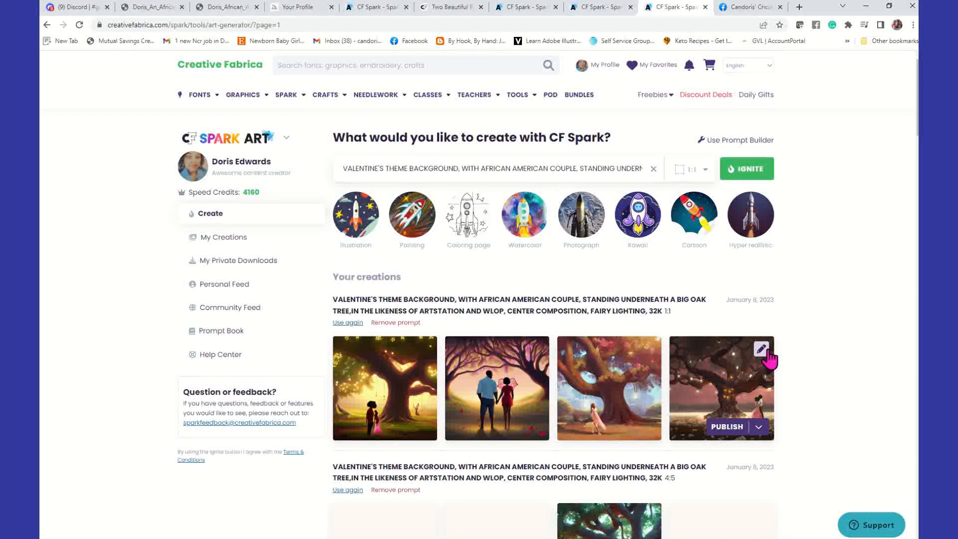
left_click(769, 360)
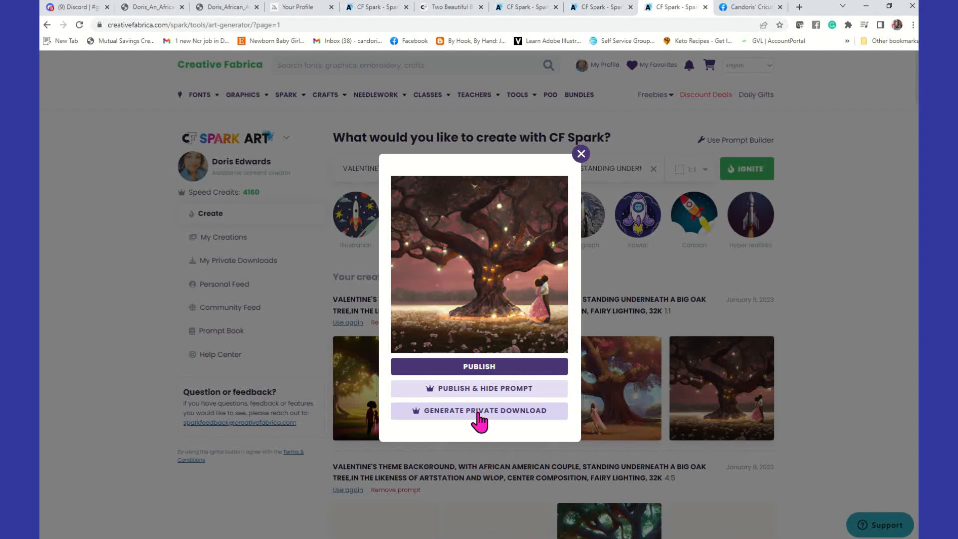
left_click(478, 412)
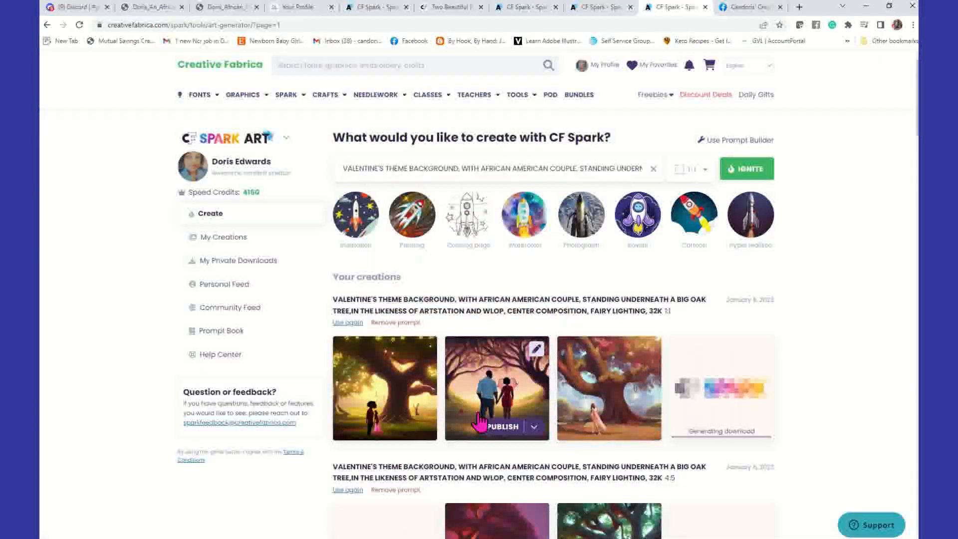
left_click(537, 350)
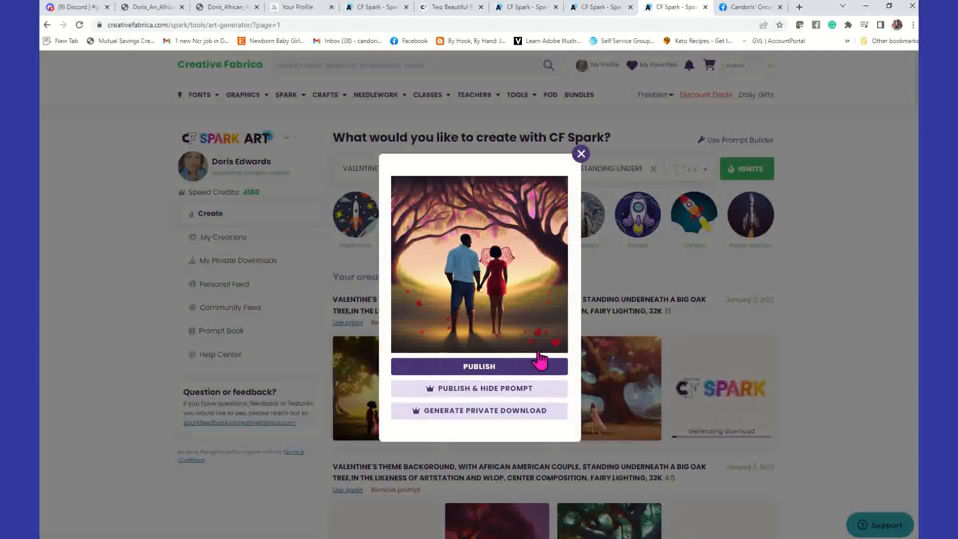
left_click(494, 418)
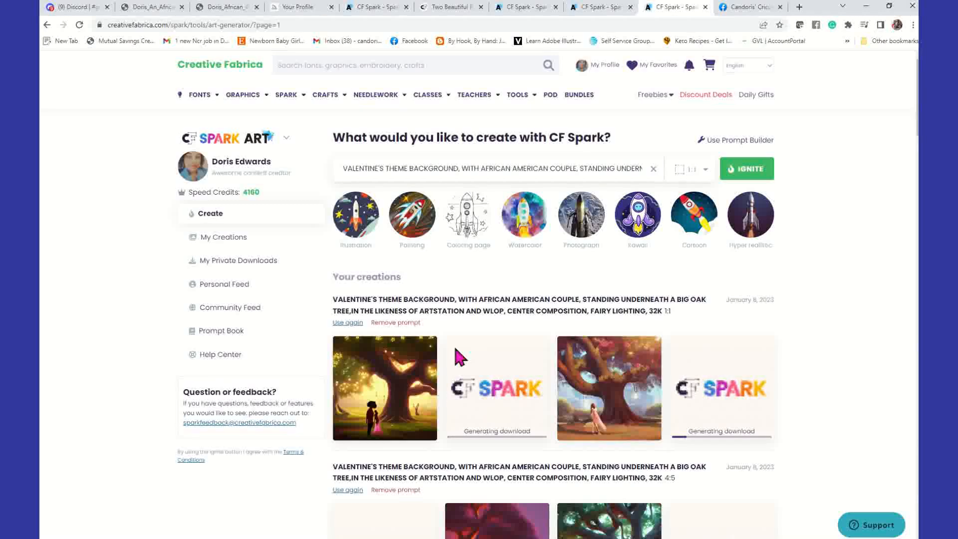
Step: Preview the 1:1 image of the couple under the golden-lit oak and inspect its publishing options
left_click(425, 349)
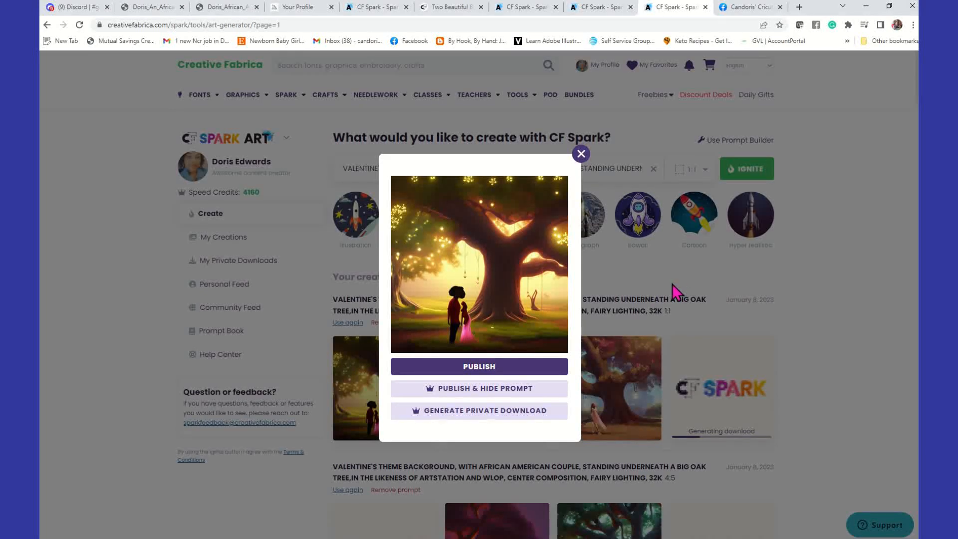
left_click(687, 272)
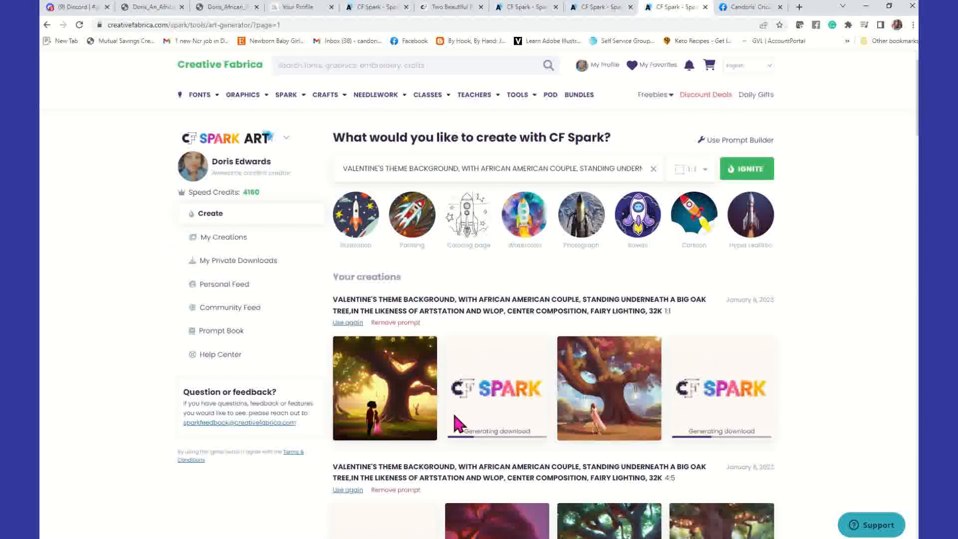
scroll(453, 412, "down", 2)
scroll(454, 420, "down", 3)
scroll(456, 429, "up", 5)
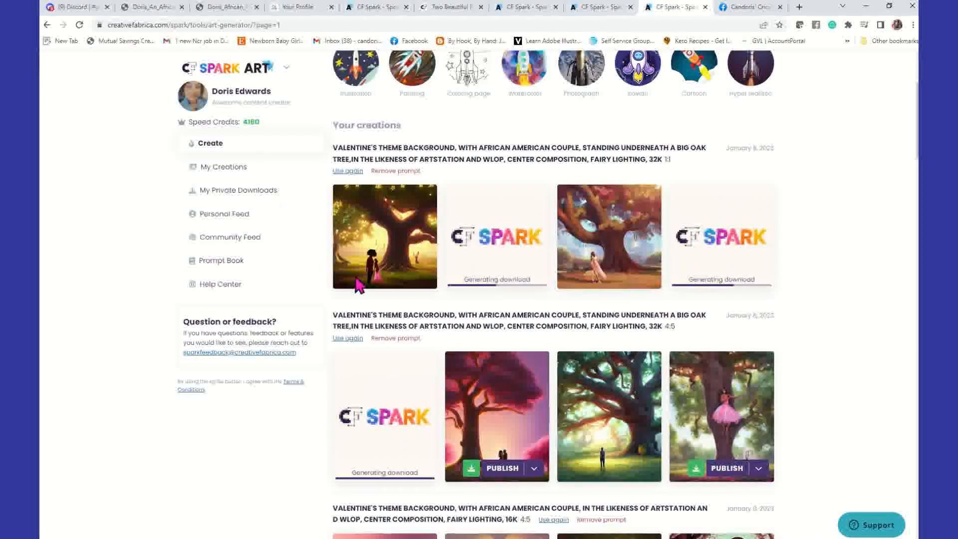
left_click(422, 276)
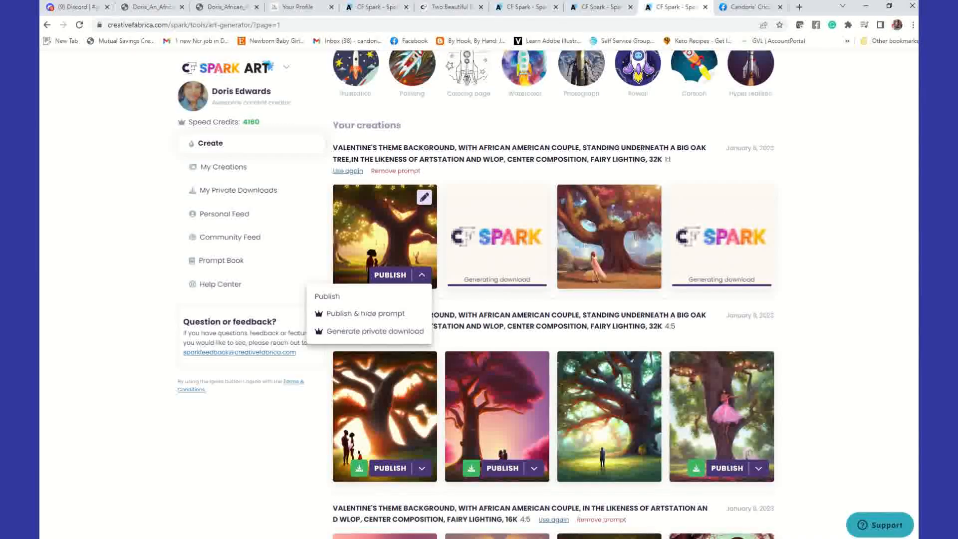
left_click(838, 299)
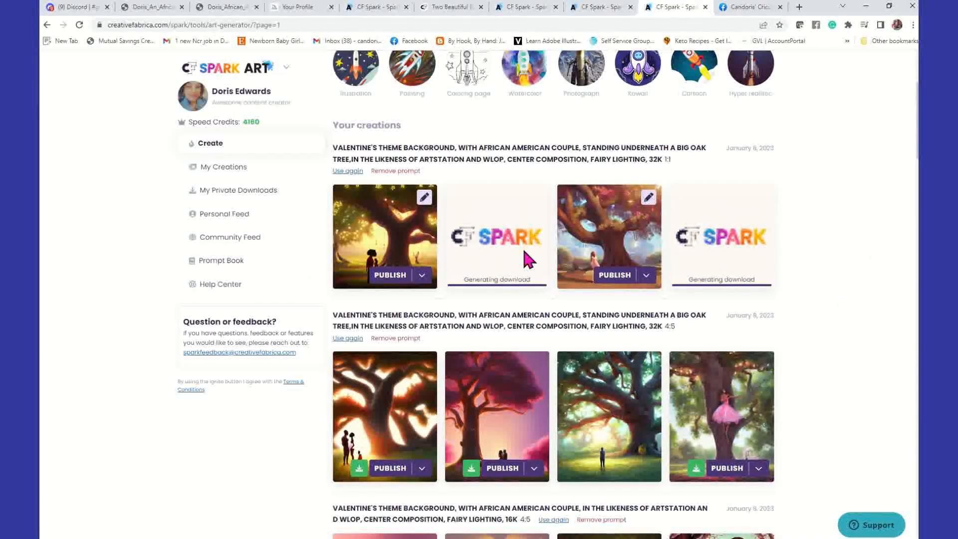
scroll(875, 355, "down", 9)
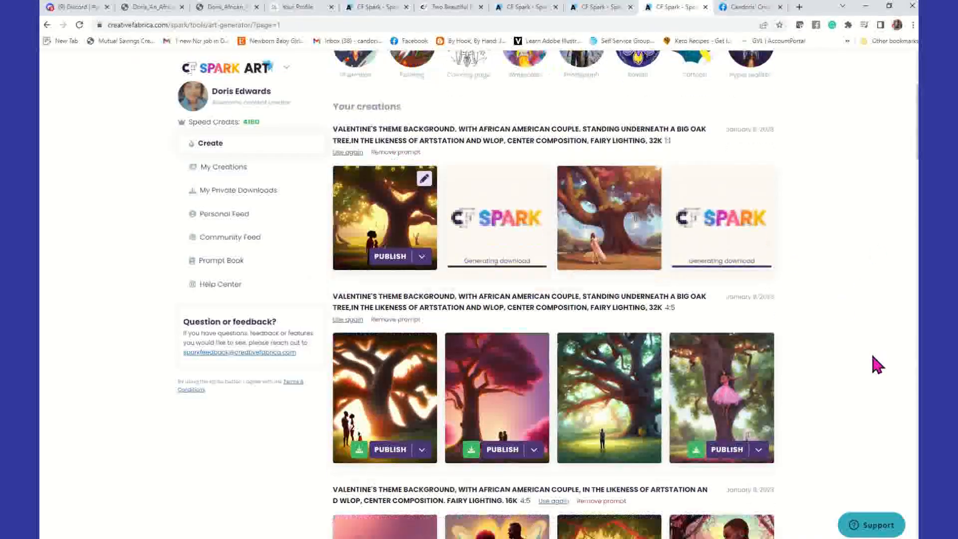
scroll(873, 358, "up", 10)
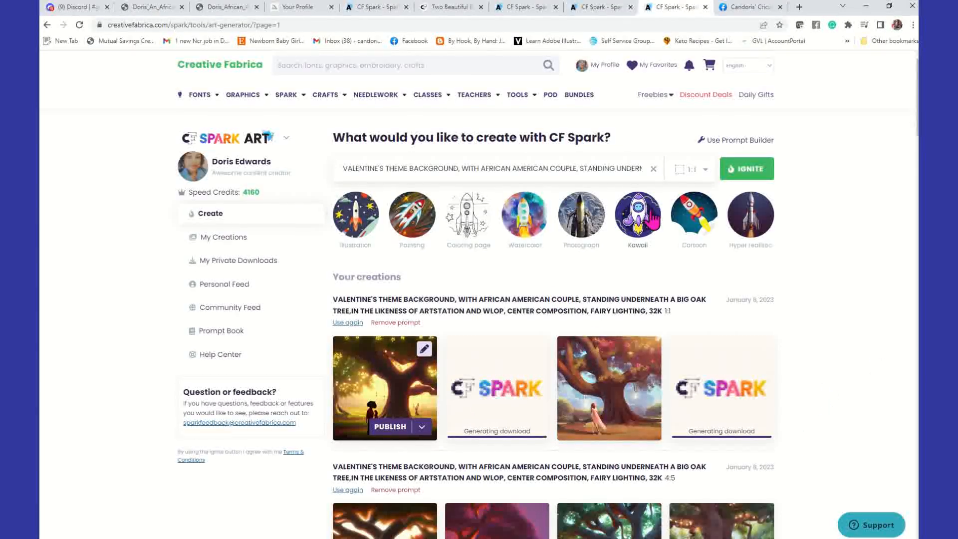
Step: Open the creator profile listing My Creations and browse the published artwork from the tree couples to the princess portraits
left_click(240, 238)
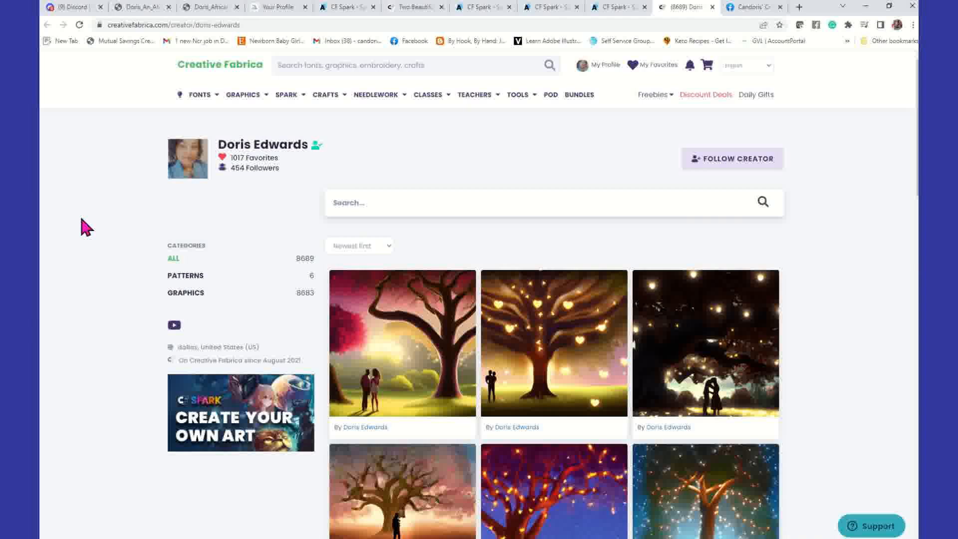
scroll(89, 220, "down", 5)
scroll(87, 227, "down", 10)
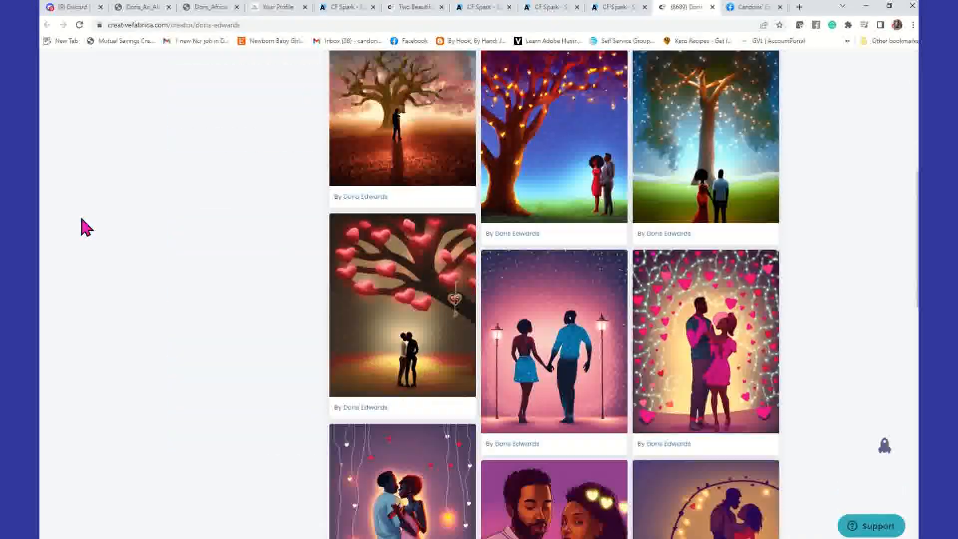
scroll(86, 227, "down", 10)
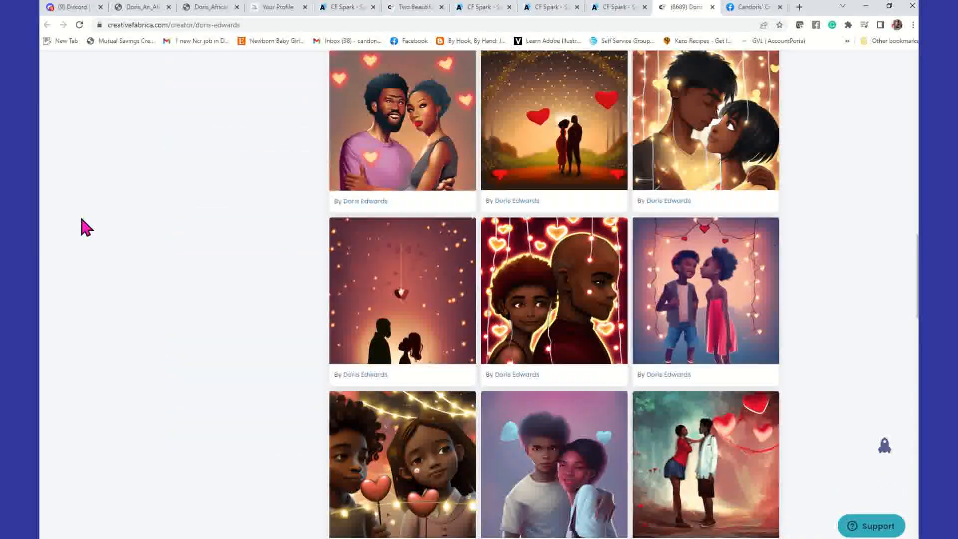
scroll(86, 227, "down", 10)
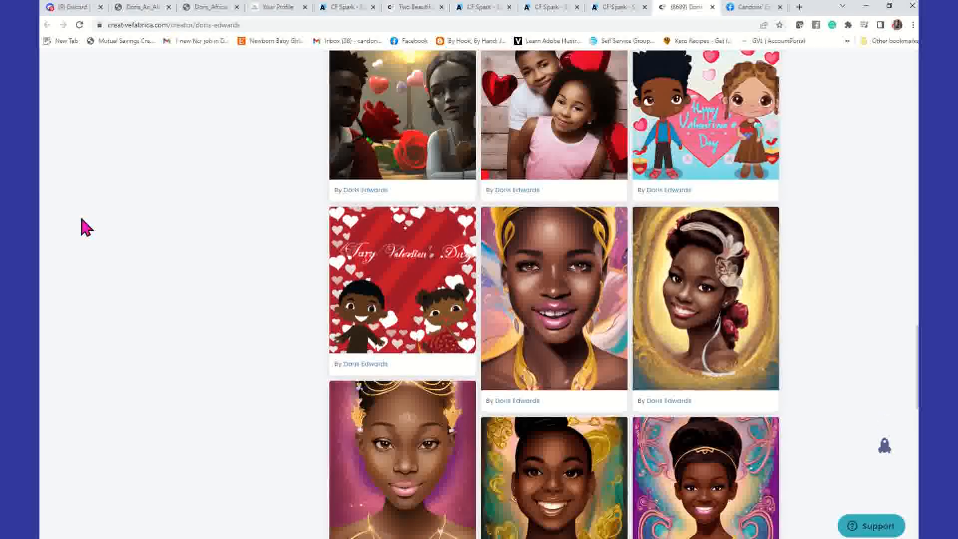
scroll(87, 227, "down", 8)
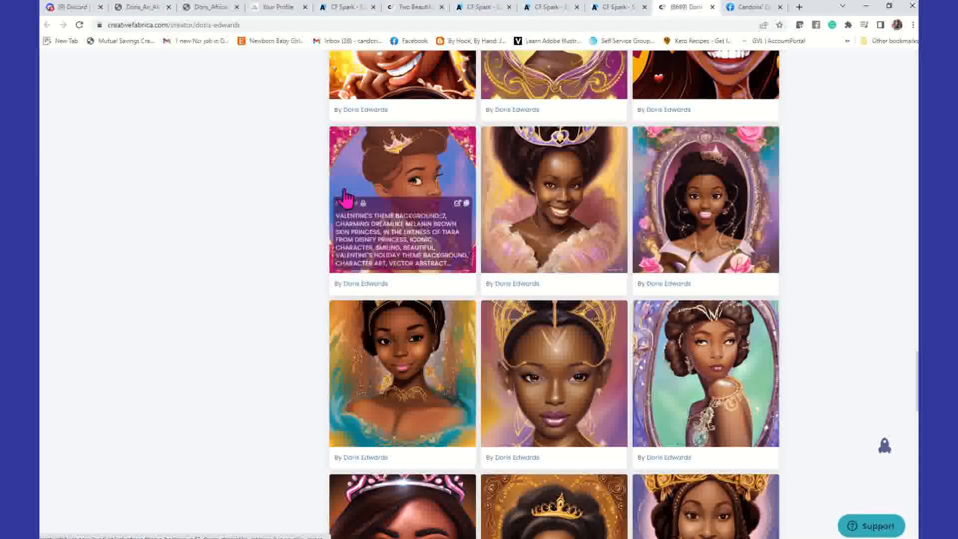
Step: View the product page and prompt of the smiling Charming Dreamlike Melanin Brown Skin Princess with the purple crown, and return to the profile
left_click(564, 174)
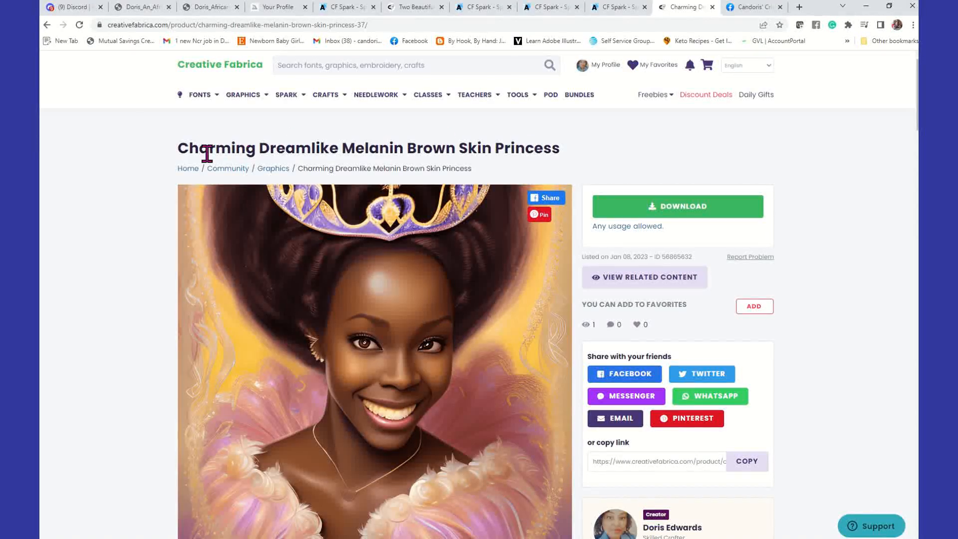
scroll(438, 254, "down", 4)
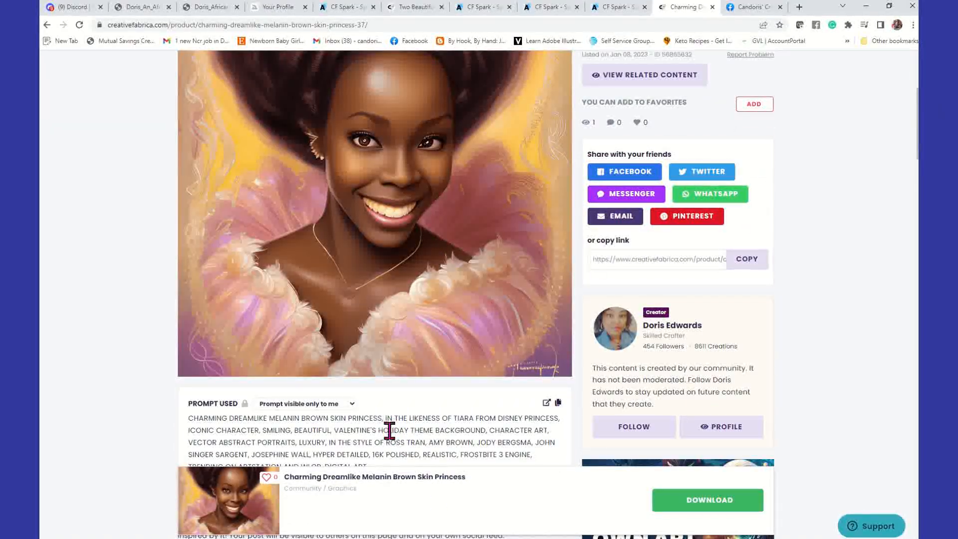
scroll(400, 410, "up", 4)
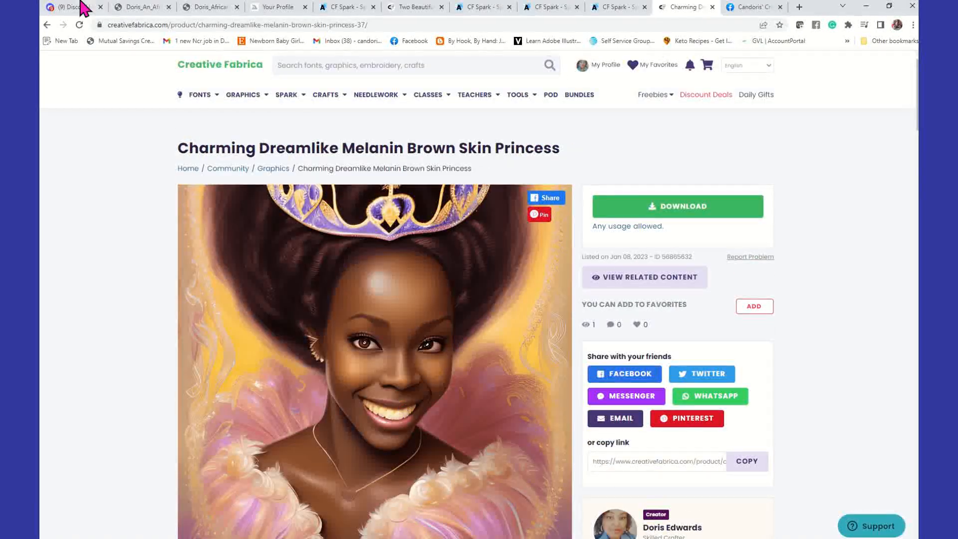
left_click(47, 24)
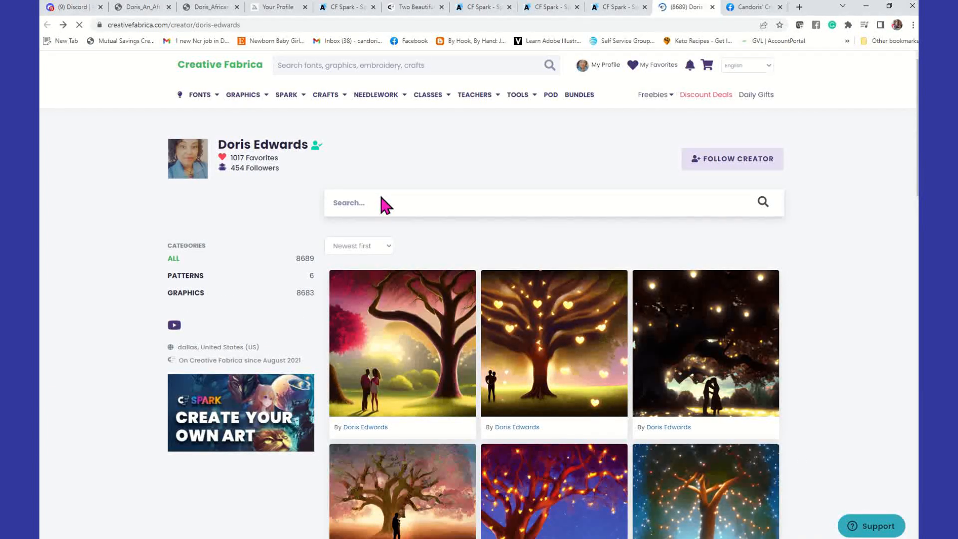
Step: Return to the Spark art generator and browse both pages of My Private Downloads
mouse_move(287, 95)
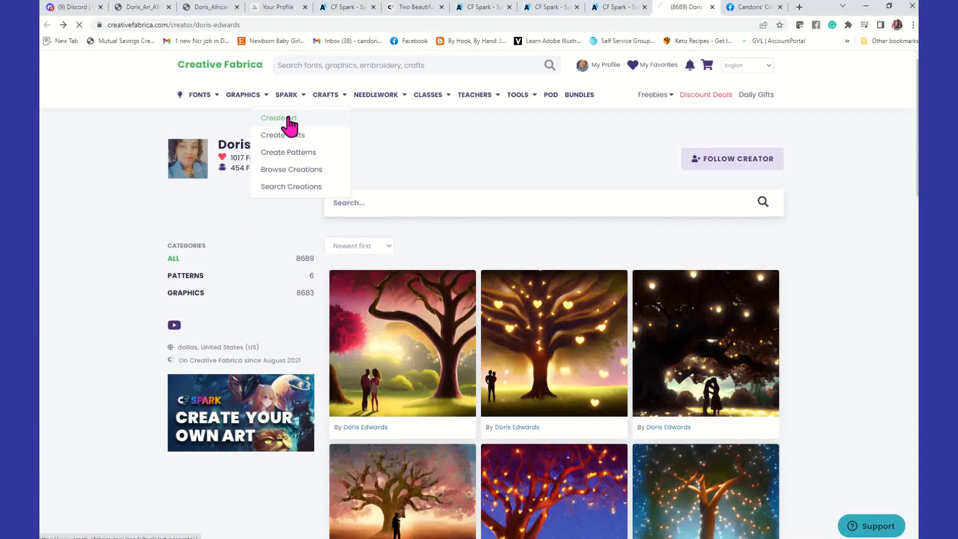
left_click(287, 119)
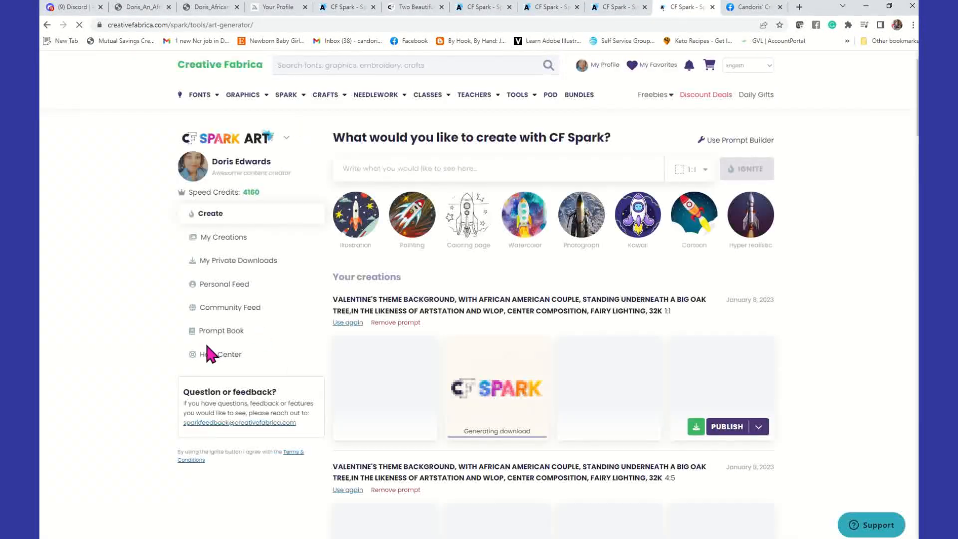
left_click(245, 263)
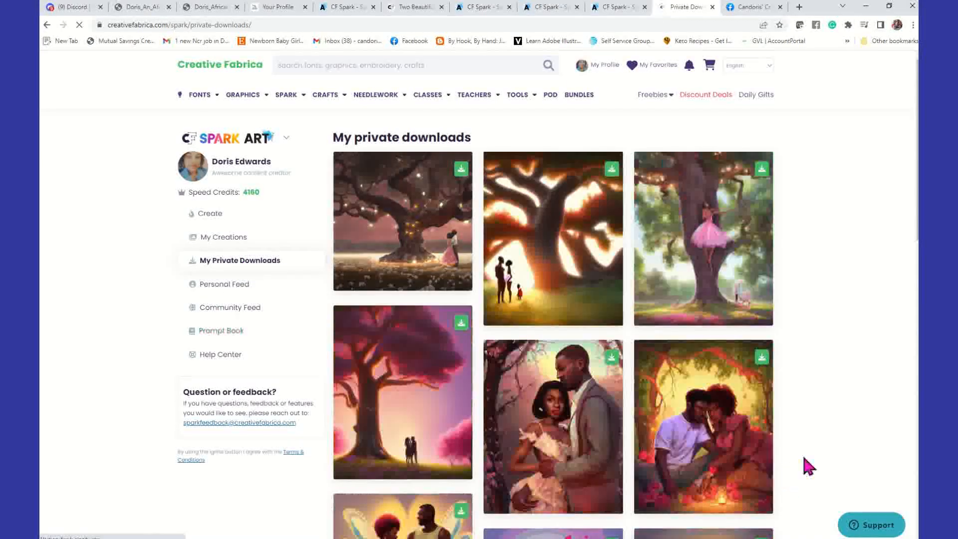
scroll(849, 274, "down", 1)
scroll(846, 270, "down", 7)
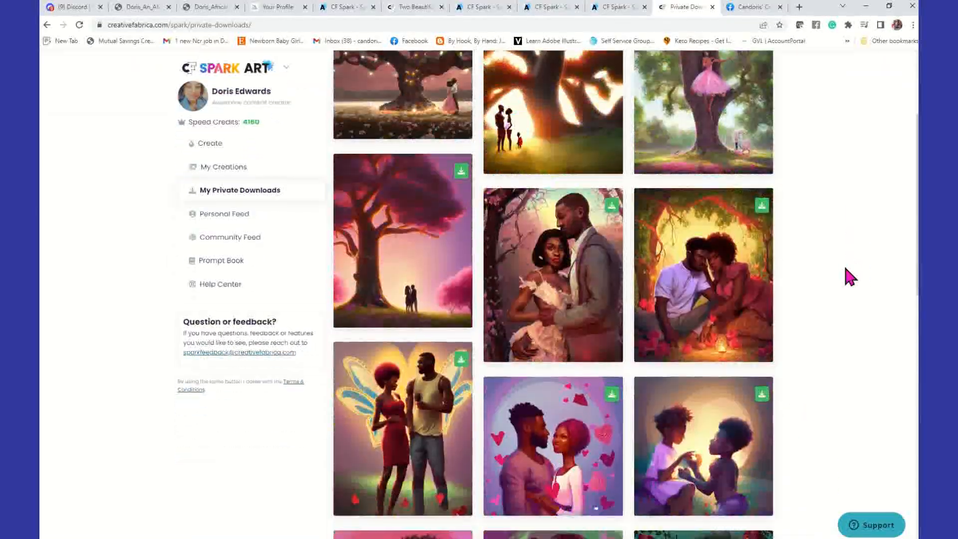
scroll(851, 276, "down", 3)
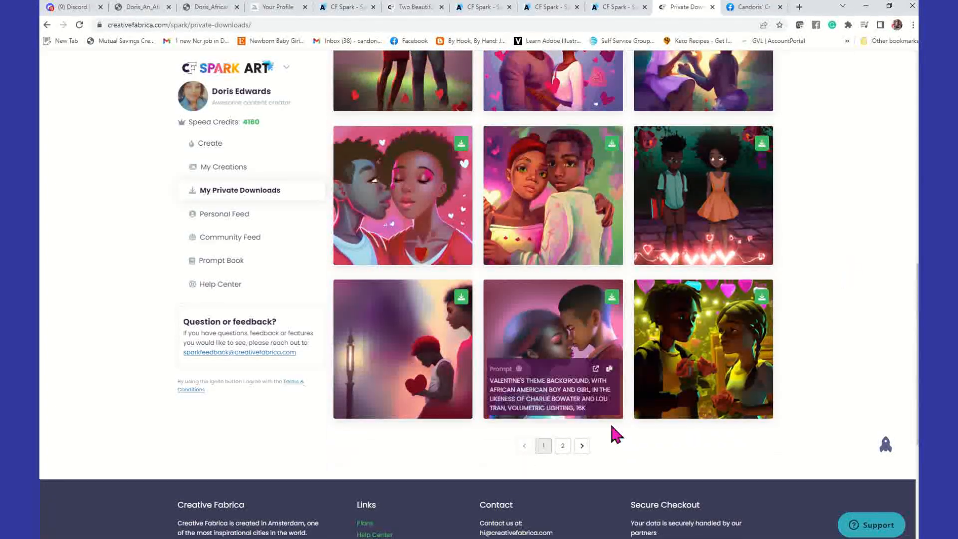
left_click(563, 446)
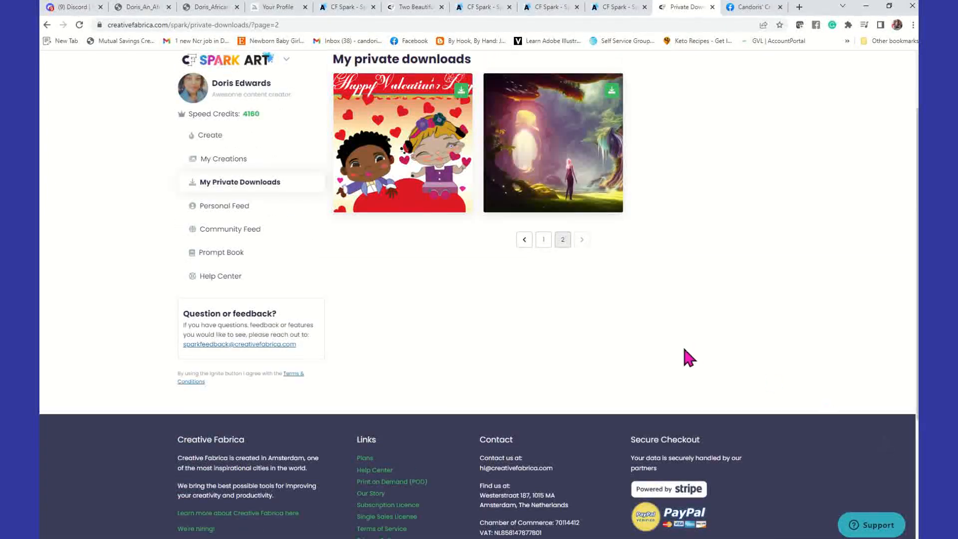
scroll(686, 356, "up", 2)
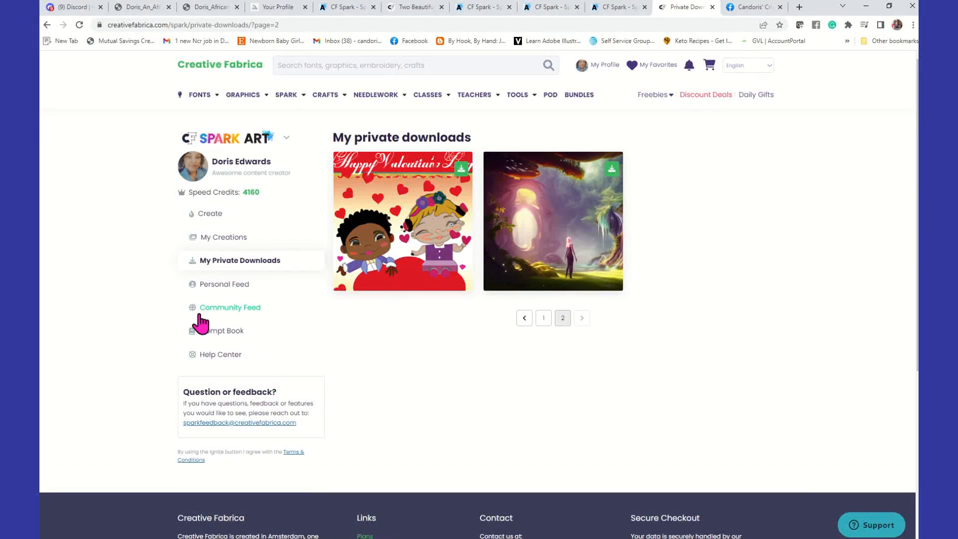
Step: Browse the Personal Feed and load the "Intricately rendered brown skin children" prompt from the image of the child in orange clothing into the generator
left_click(234, 288)
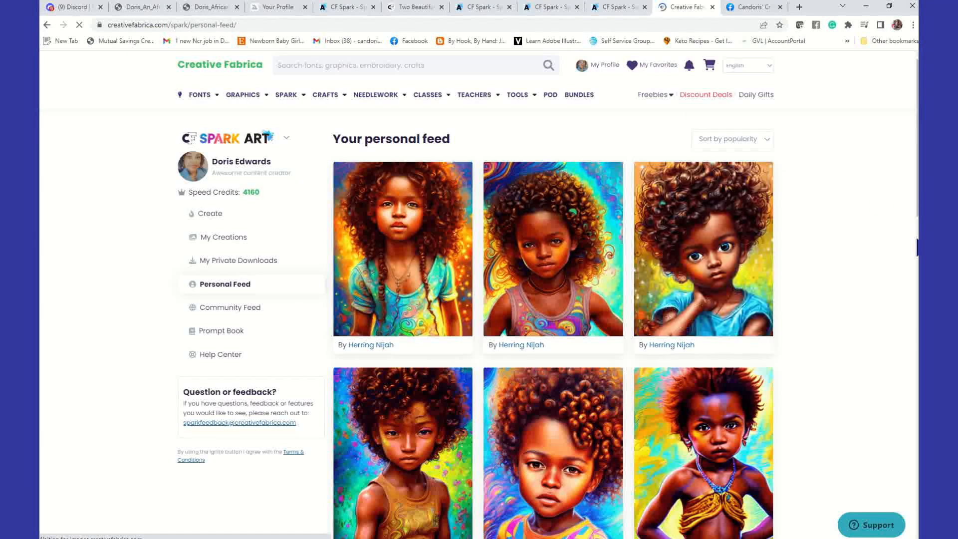
mouse_move(495, 240)
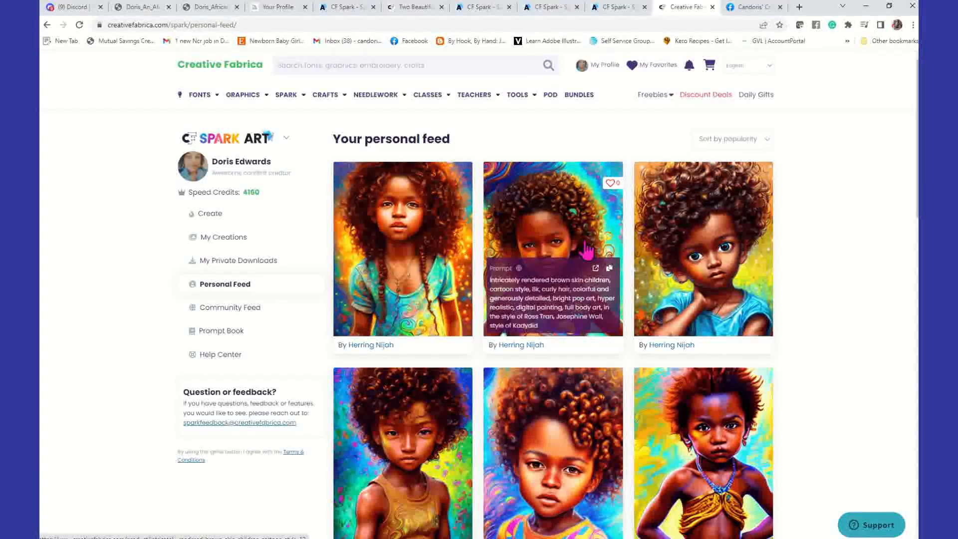
scroll(617, 264, "down", 3)
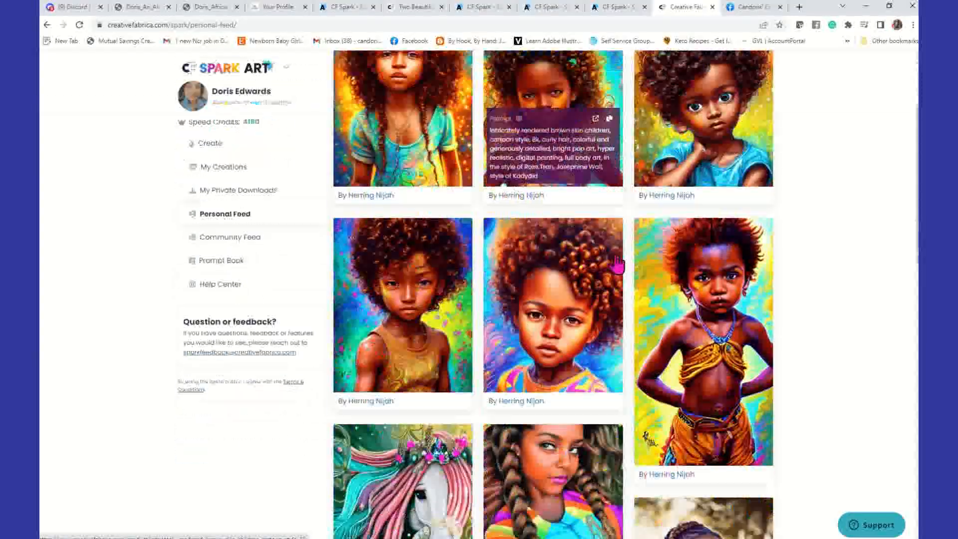
scroll(617, 269, "down", 3)
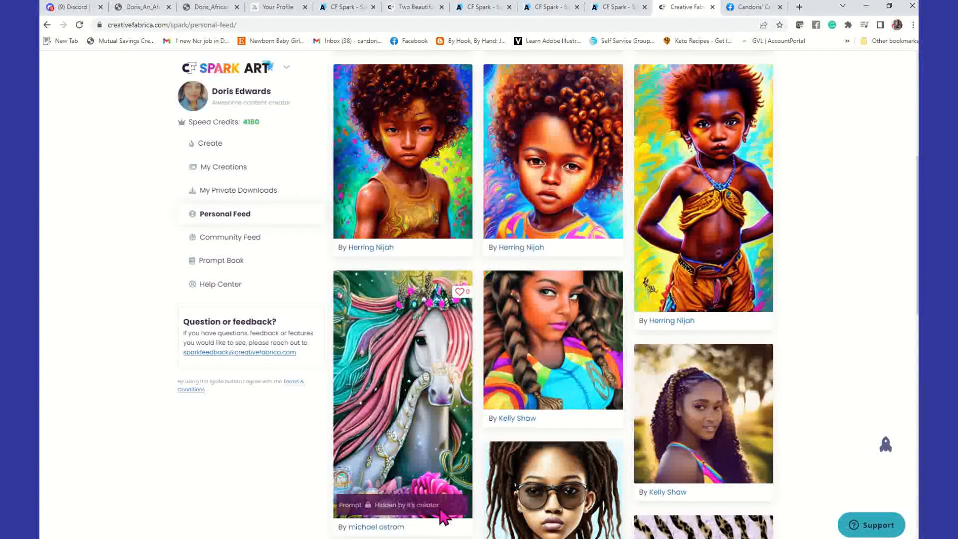
scroll(554, 359, "up", 2)
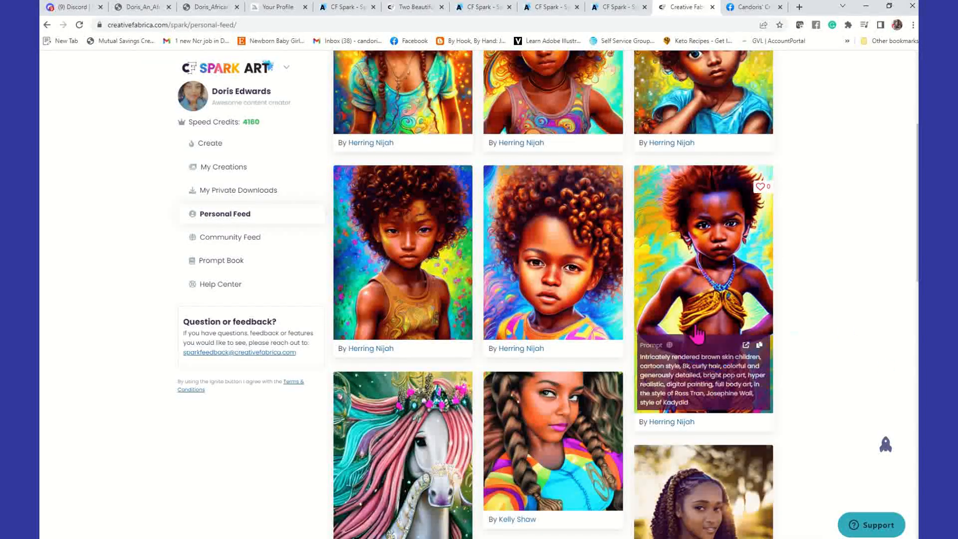
left_click(747, 352)
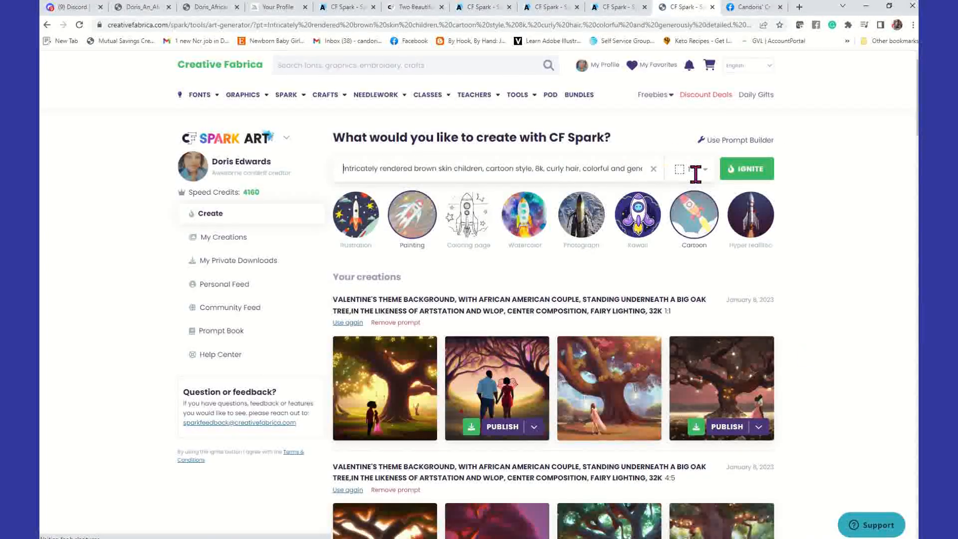
Step: Generate images from the loaded brown skin children prompt and preview the second and fourth results
left_click(755, 178)
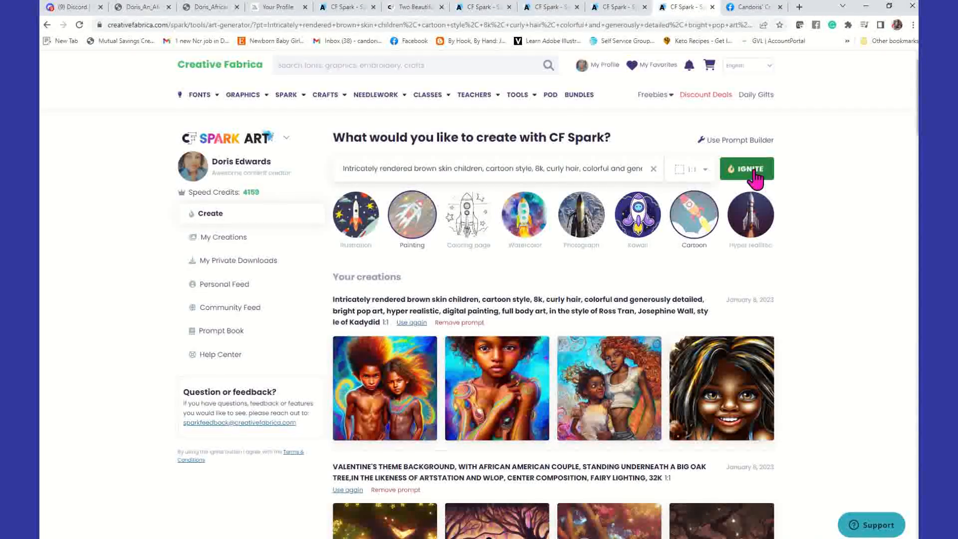
mouse_move(525, 389)
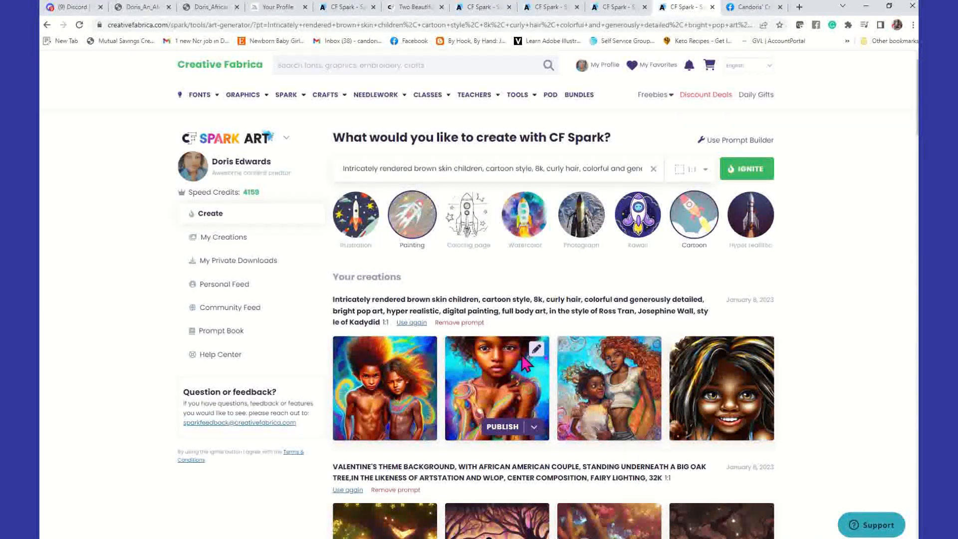
left_click(538, 348)
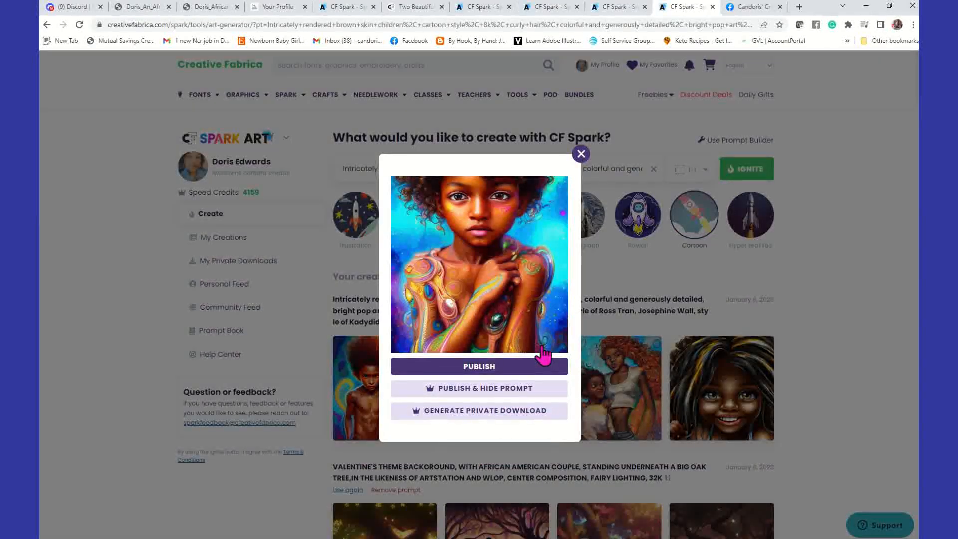
left_click(612, 289)
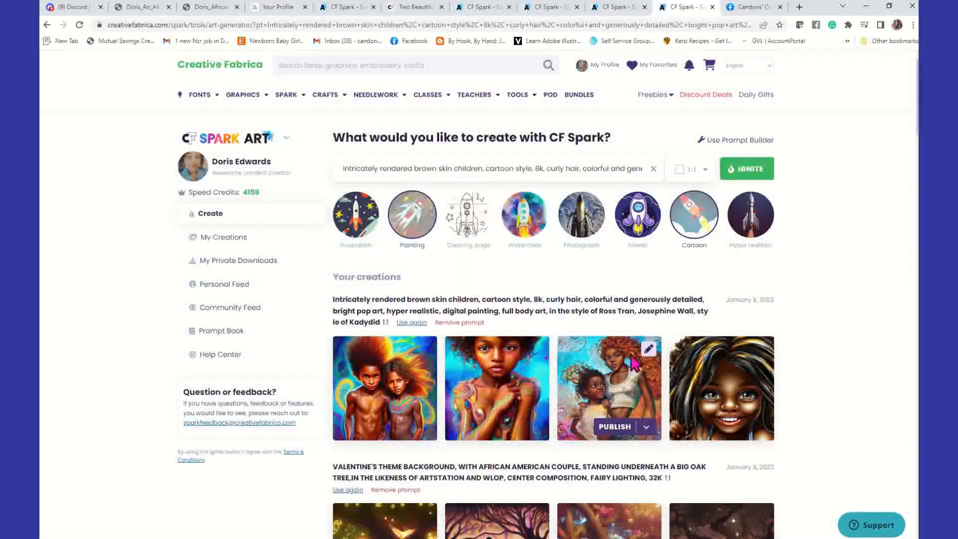
left_click(765, 355)
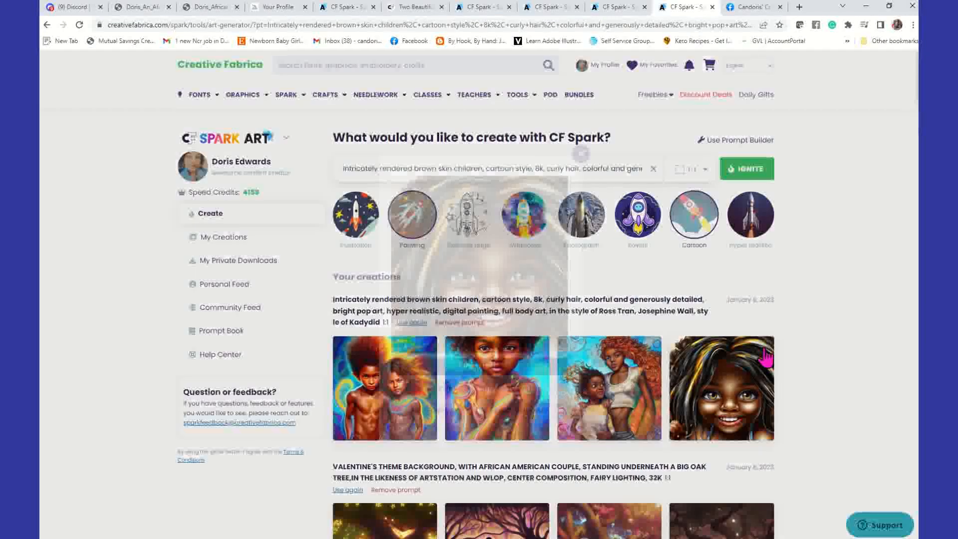
left_click(699, 283)
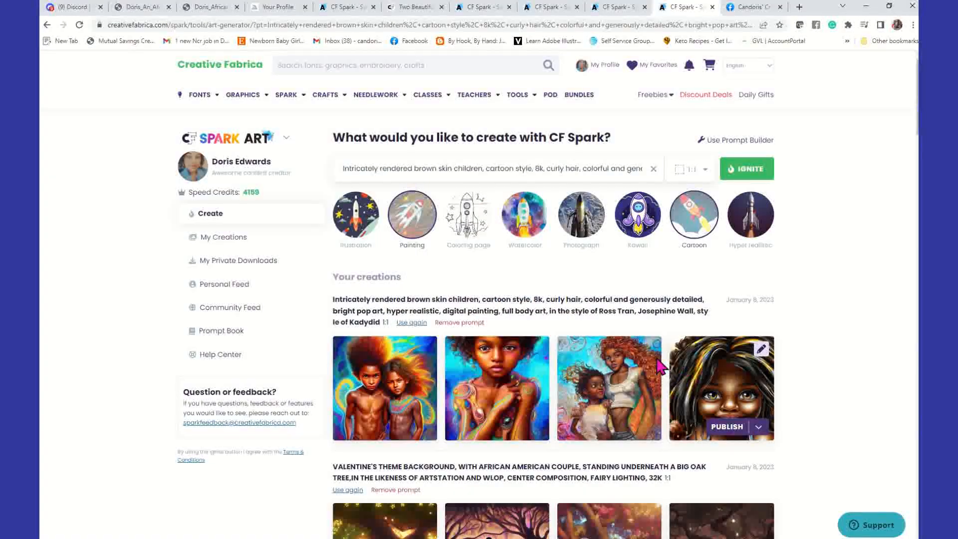
Step: Preview the third result, and generate a private download of the first image showing the two children side by side
left_click(650, 355)
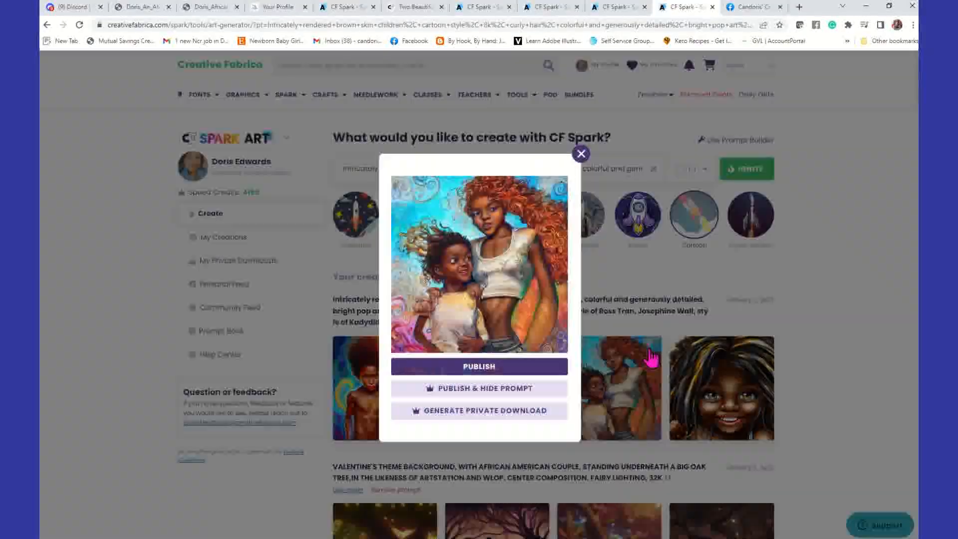
left_click(648, 273)
left_click(424, 351)
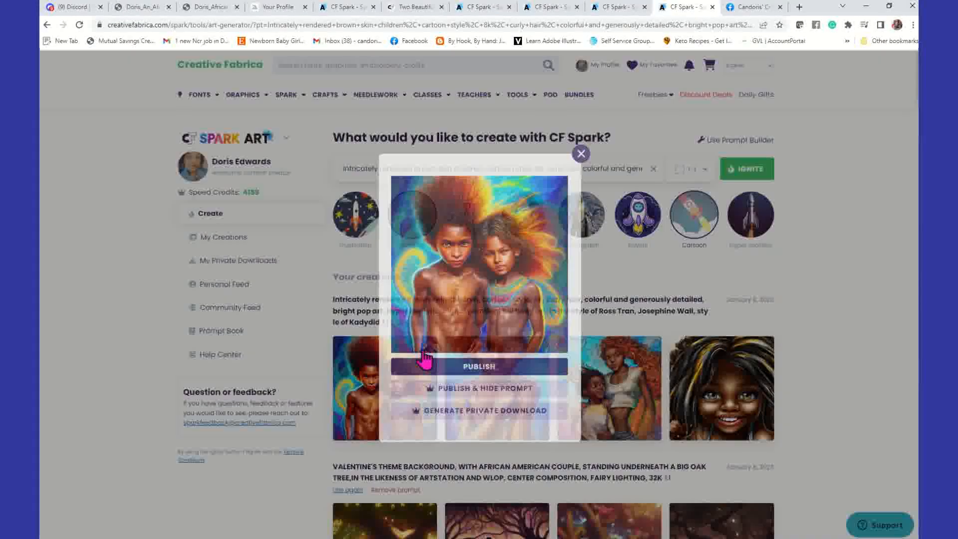
left_click(464, 413)
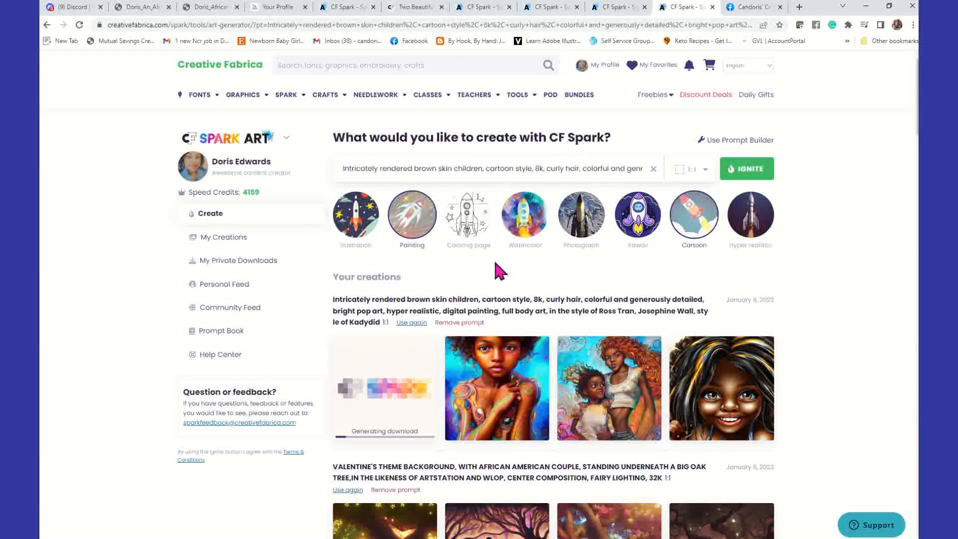
Step: Revisit the Personal Feed, and open the Community Feed sorted by latest
left_click(227, 286)
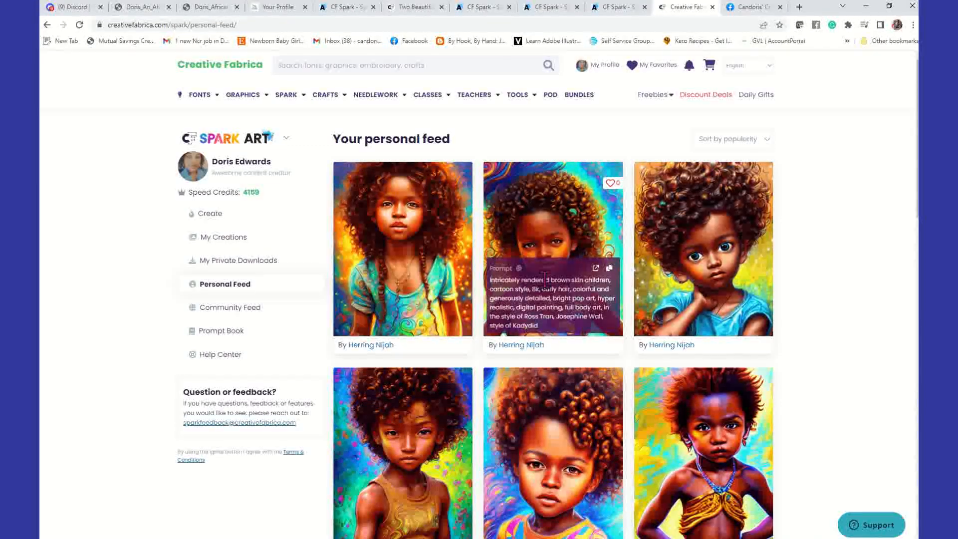
left_click(233, 308)
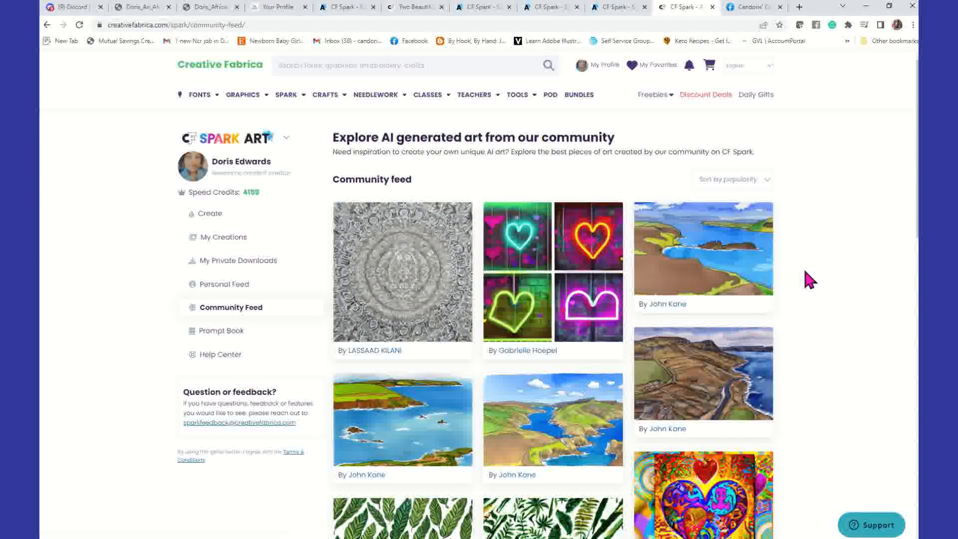
left_click(768, 181)
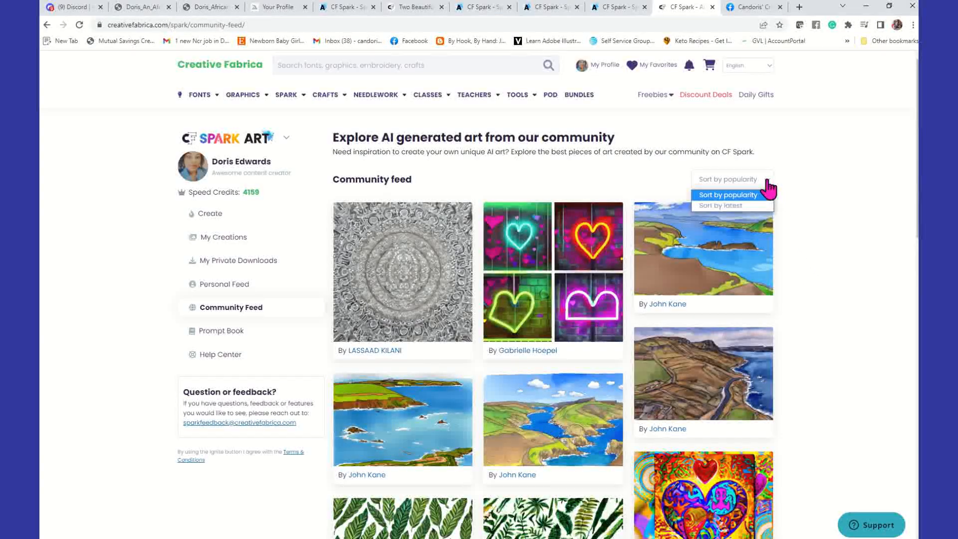
left_click(738, 215)
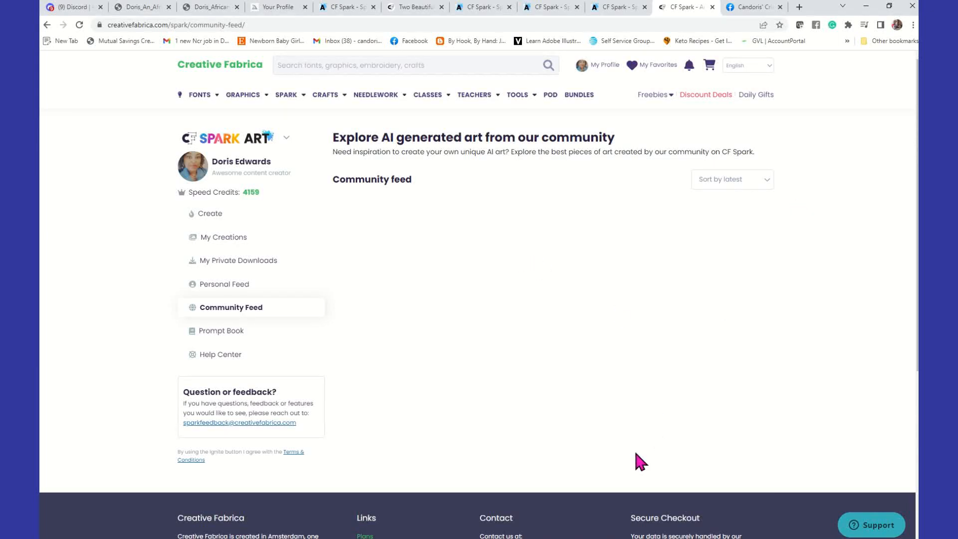
Step: Browse the latest community artwork and its prompts, from the owls and tropical leaves to the dolls, squirrel and dog
scroll(596, 317, "down", 4)
scroll(596, 316, "up", 4)
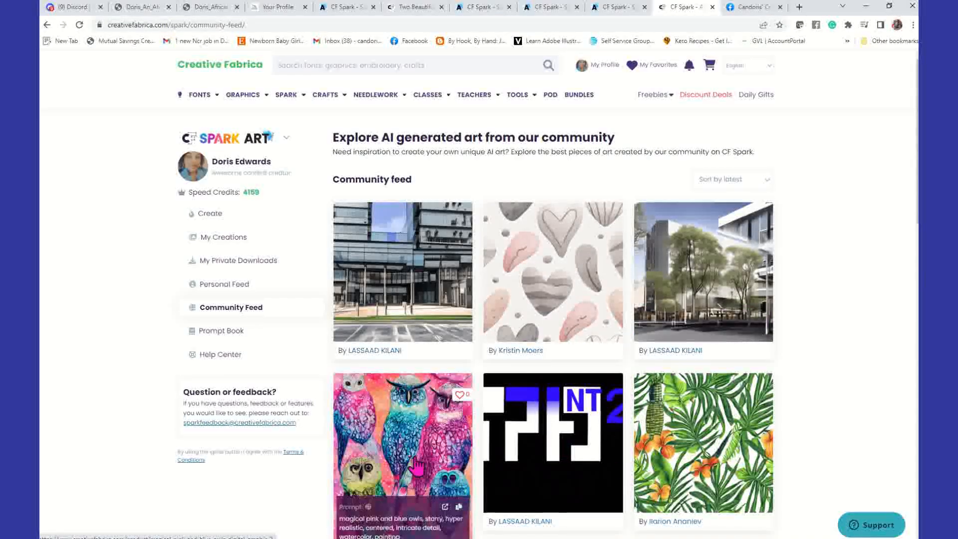
scroll(499, 460, "down", 5)
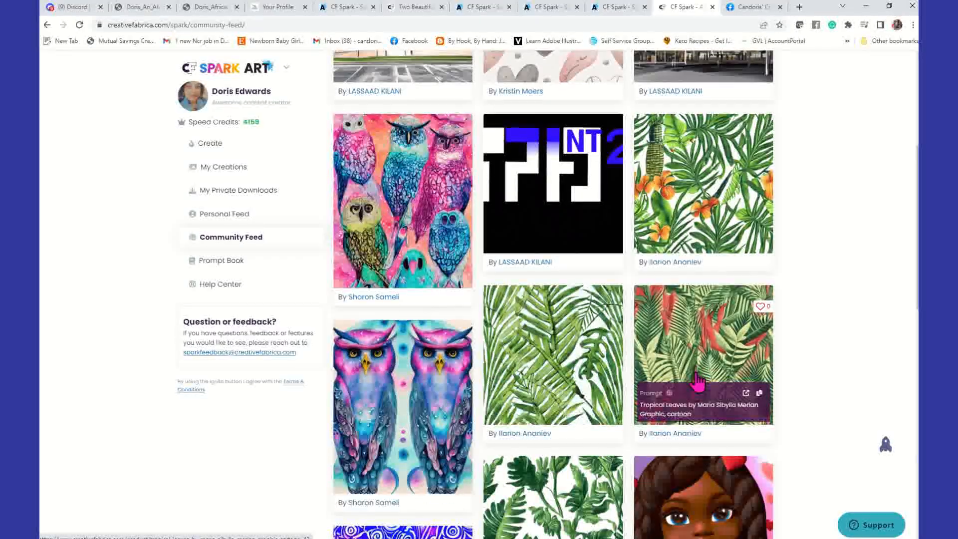
scroll(704, 399, "down", 2)
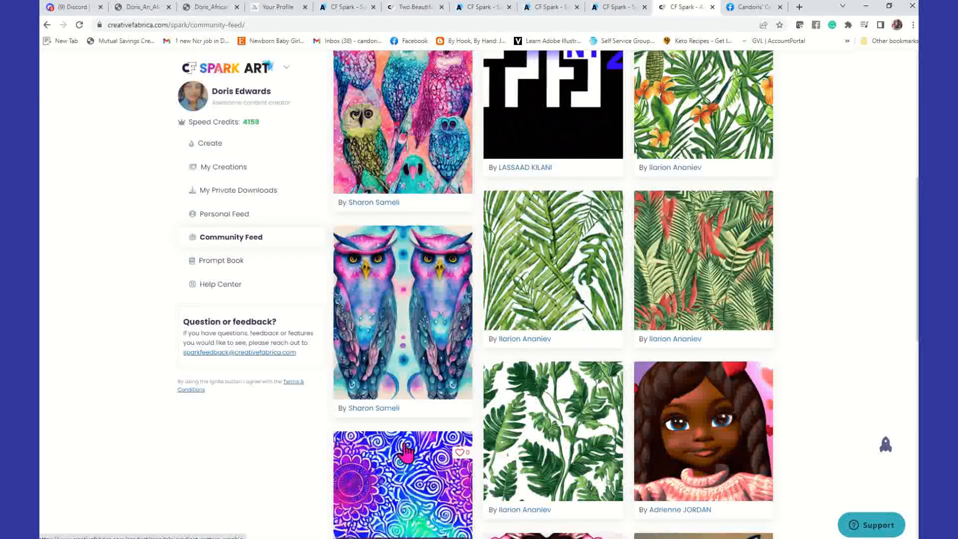
scroll(422, 399, "down", 3)
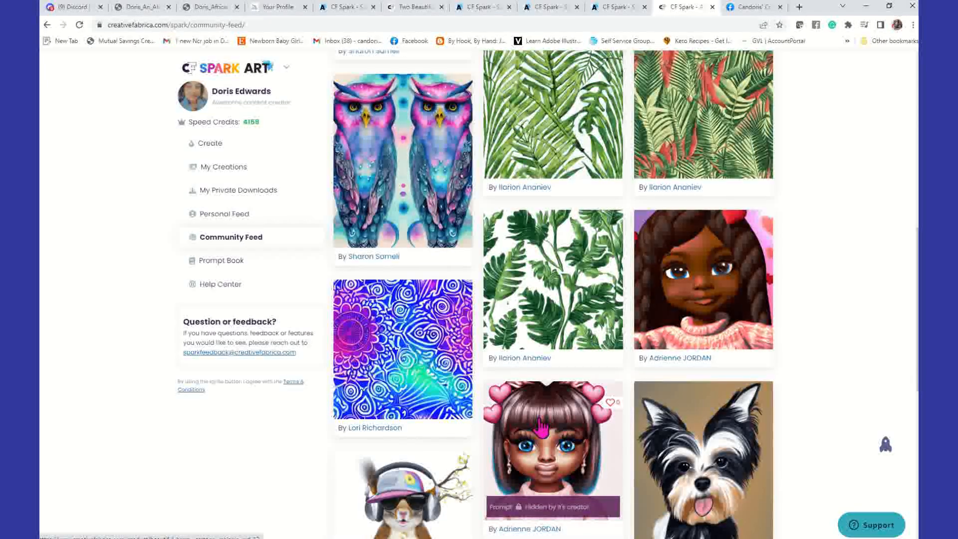
scroll(540, 428, "down", 4)
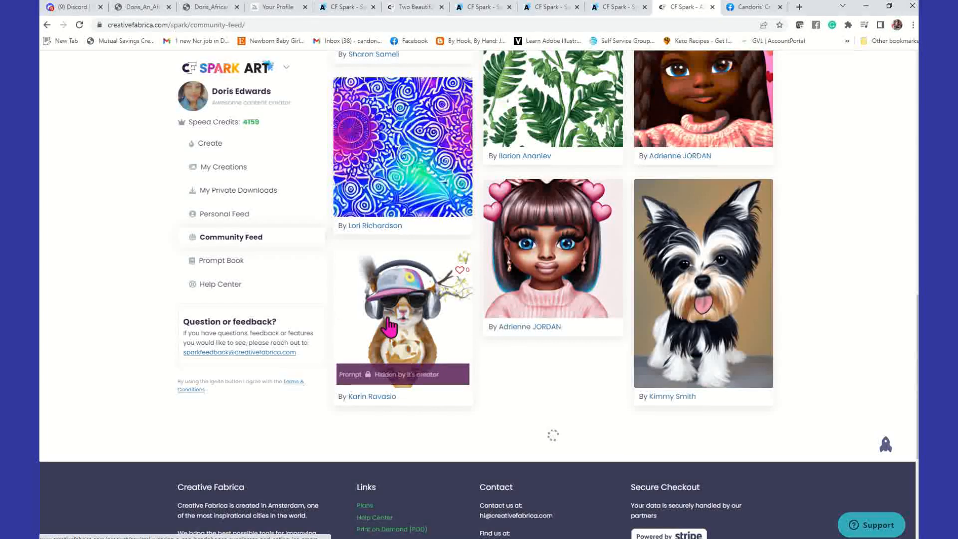
scroll(654, 384, "down", 2)
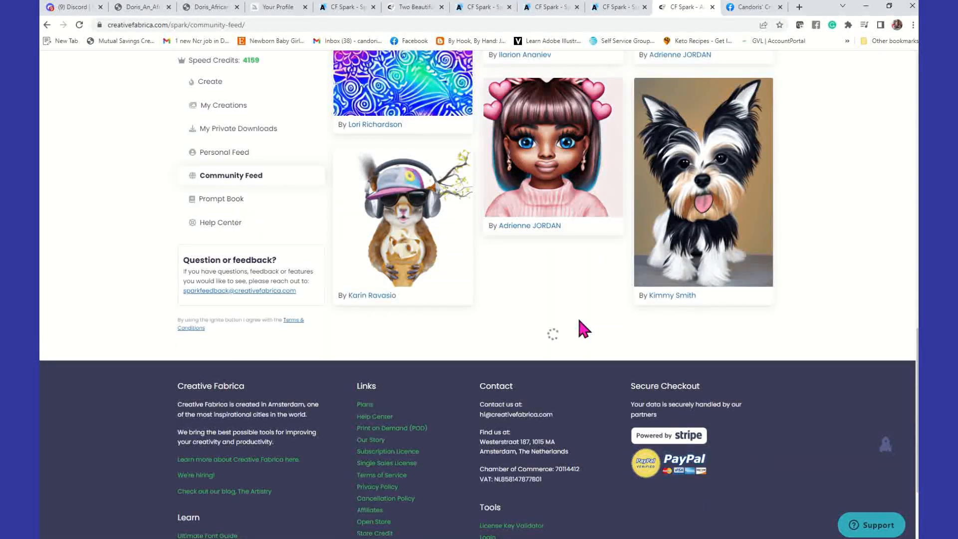
scroll(579, 269, "up", 6)
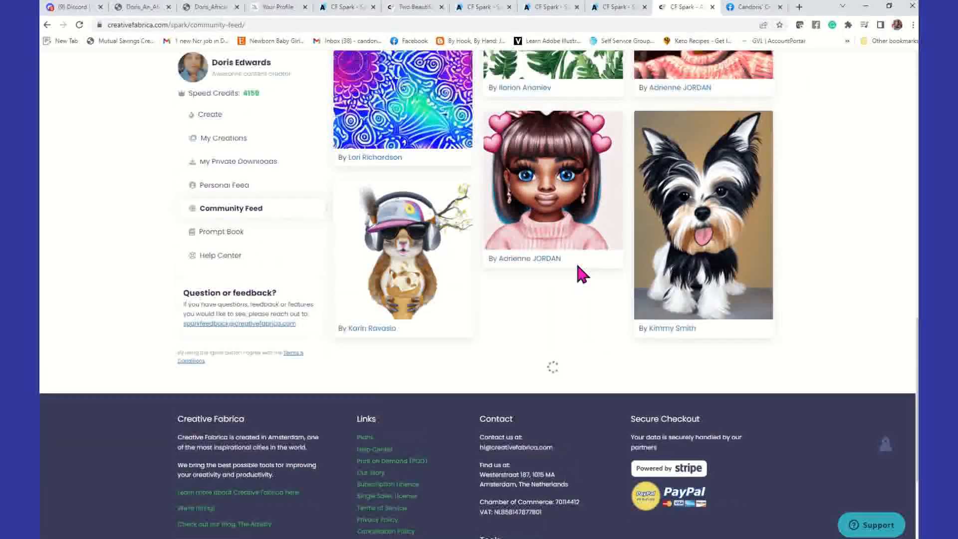
scroll(582, 274, "up", 10)
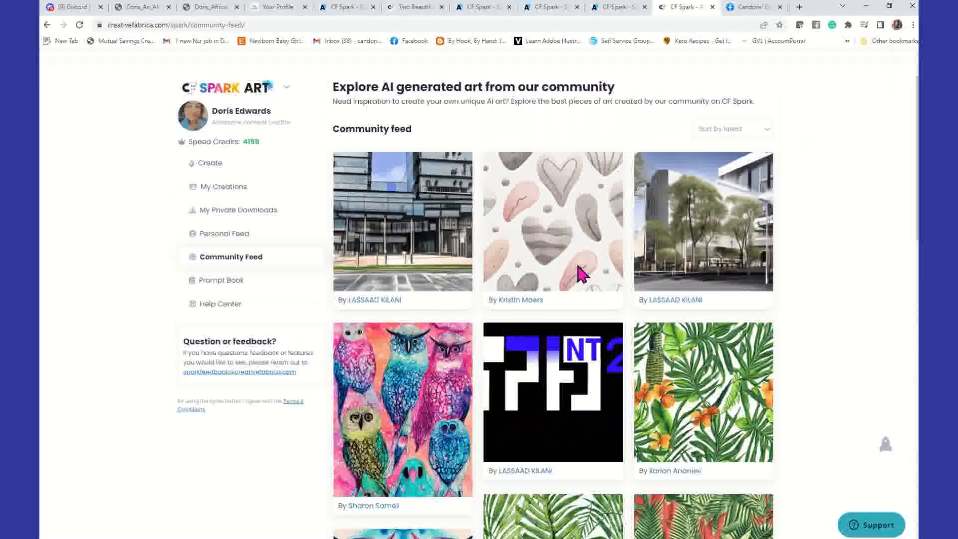
scroll(582, 273, "down", 15)
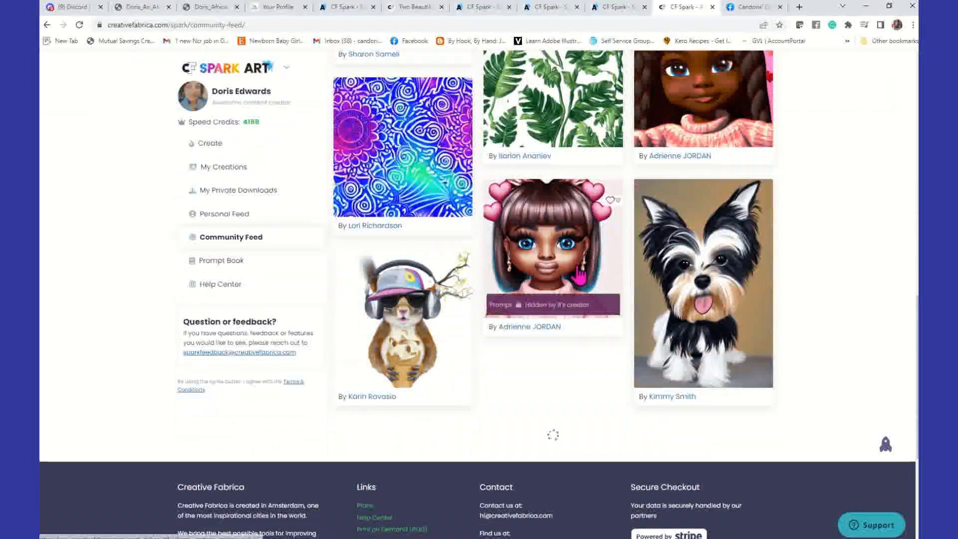
scroll(579, 274, "up", 4)
Step: Open My Private Downloads and copy the Valentine's theme prompt from the image of the embracing couple in formal wear
left_click(252, 195)
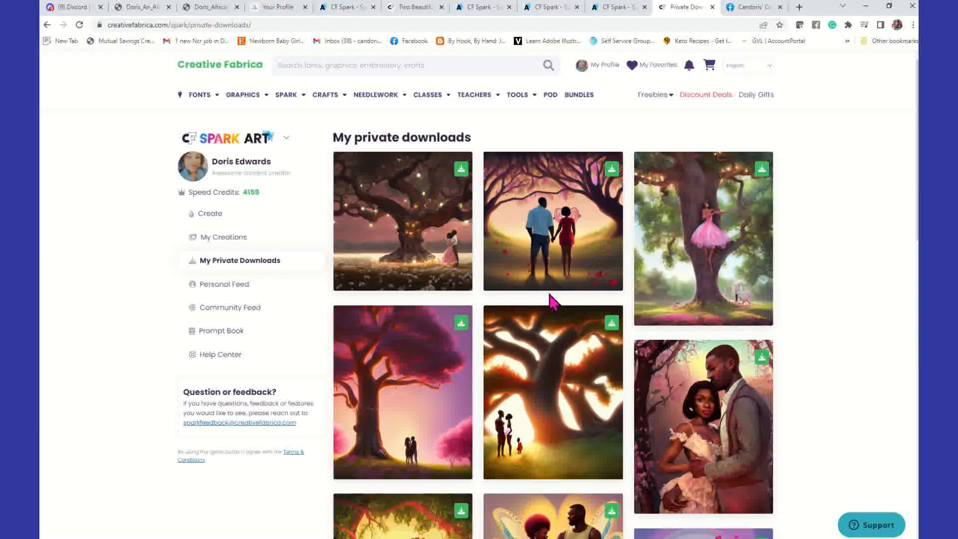
mouse_move(732, 464)
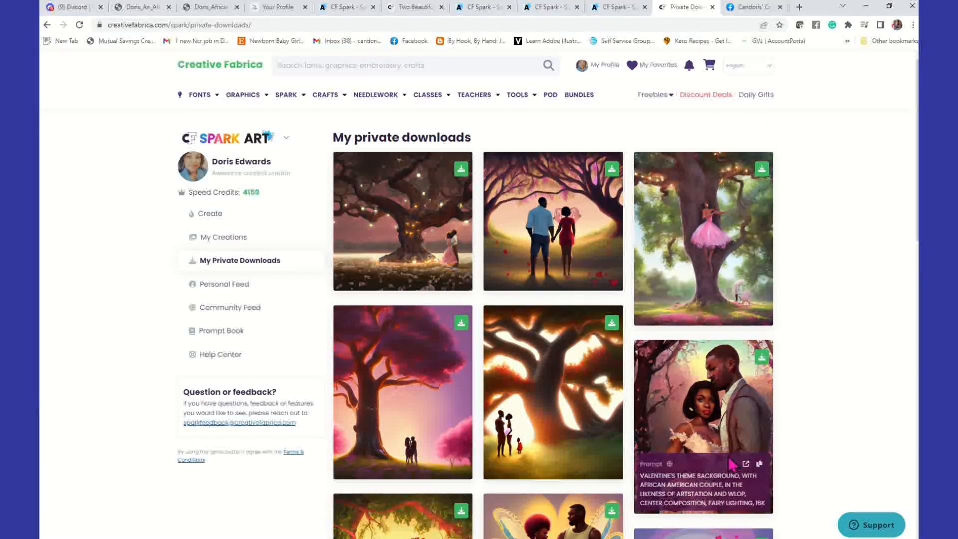
left_click(759, 464)
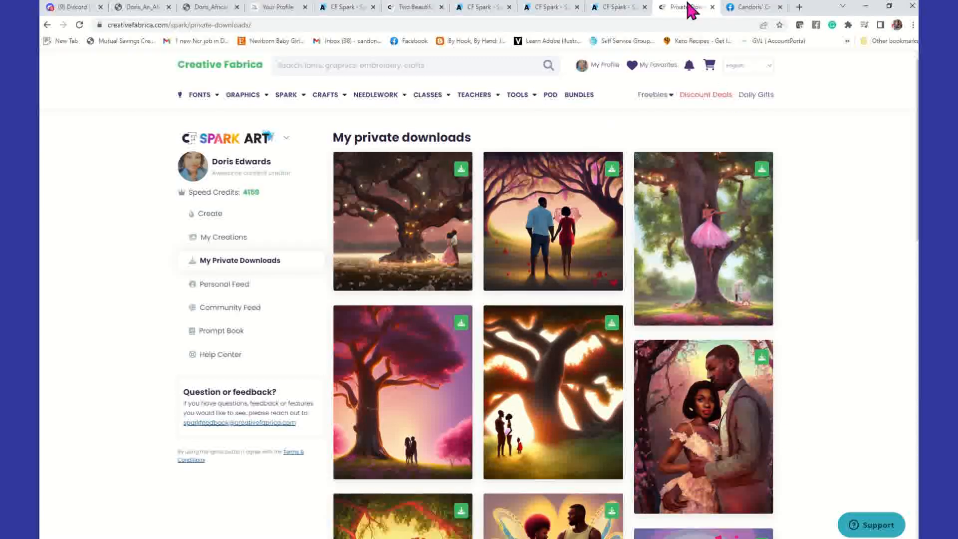
Step: Open the Canva home page in a new browser tab
left_click(800, 8)
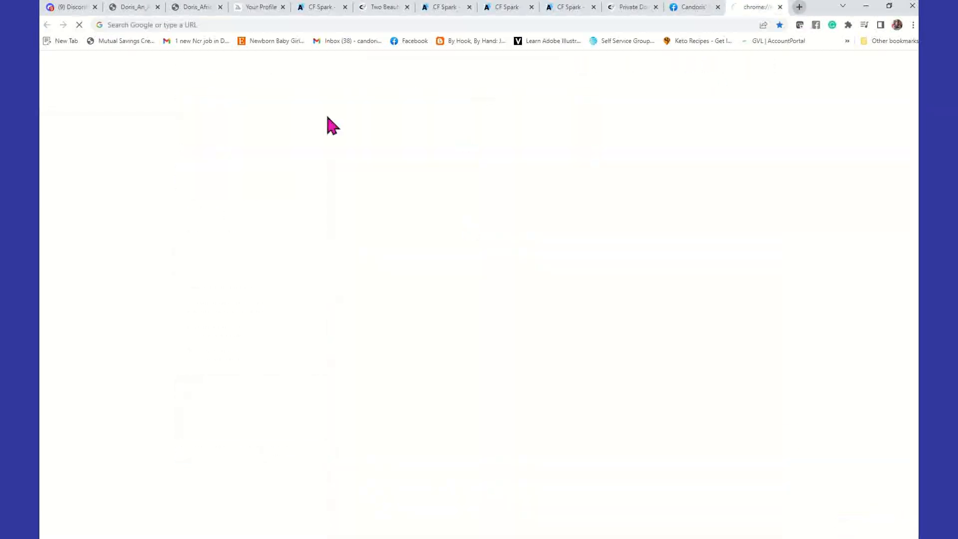
left_click(503, 23)
type("CAN")
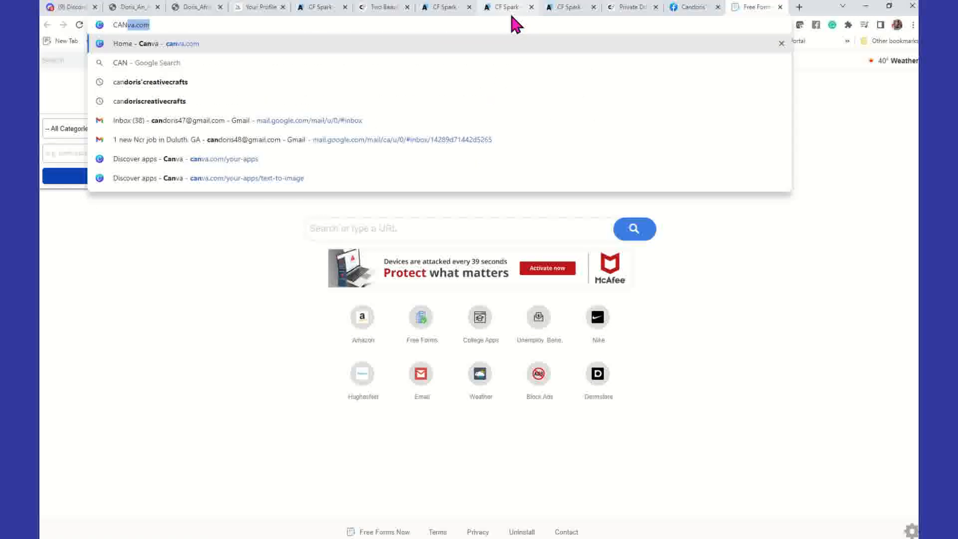
type("va")
key("Return")
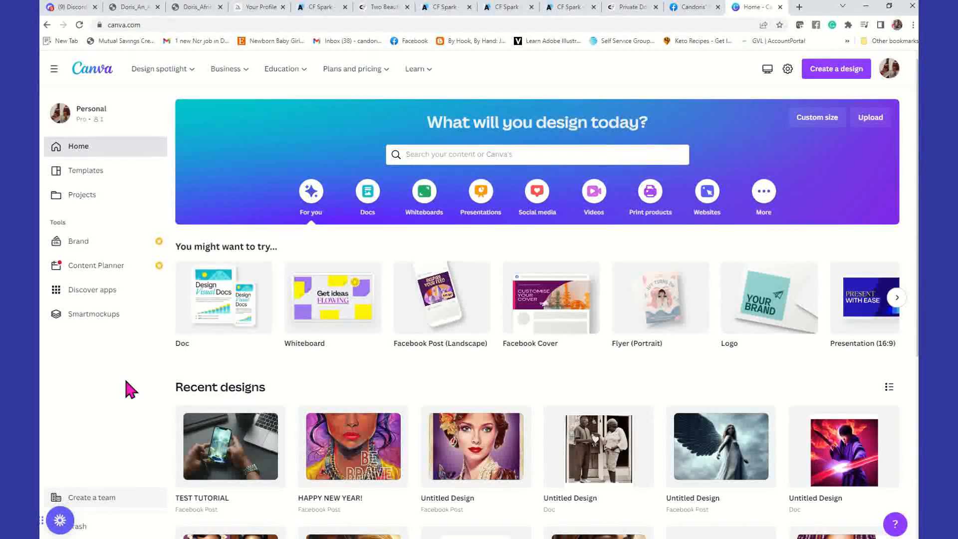
Step: Open Canva's Text to Image app from the discoverable apps in a new Facebook Post (Landscape) design
left_click(93, 293)
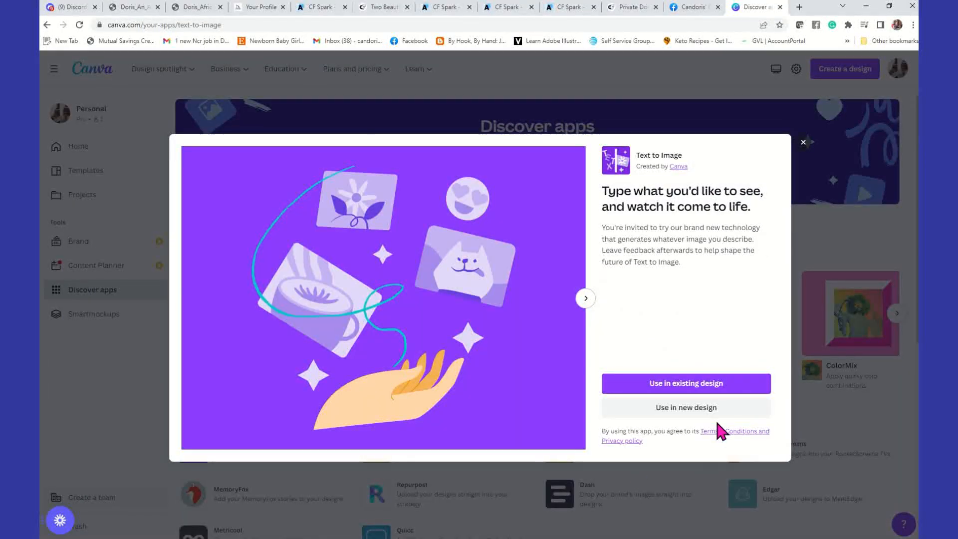
left_click(719, 417)
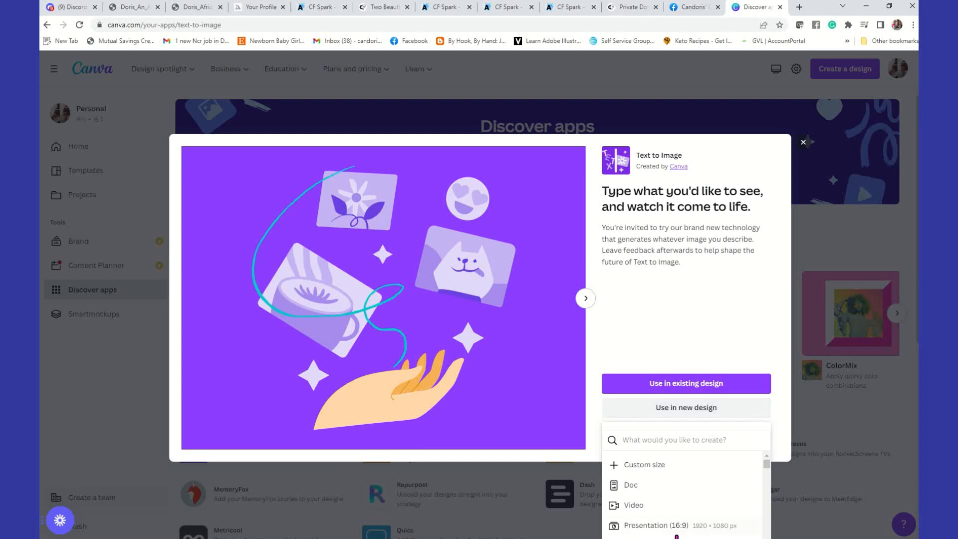
scroll(688, 528, "down", 3)
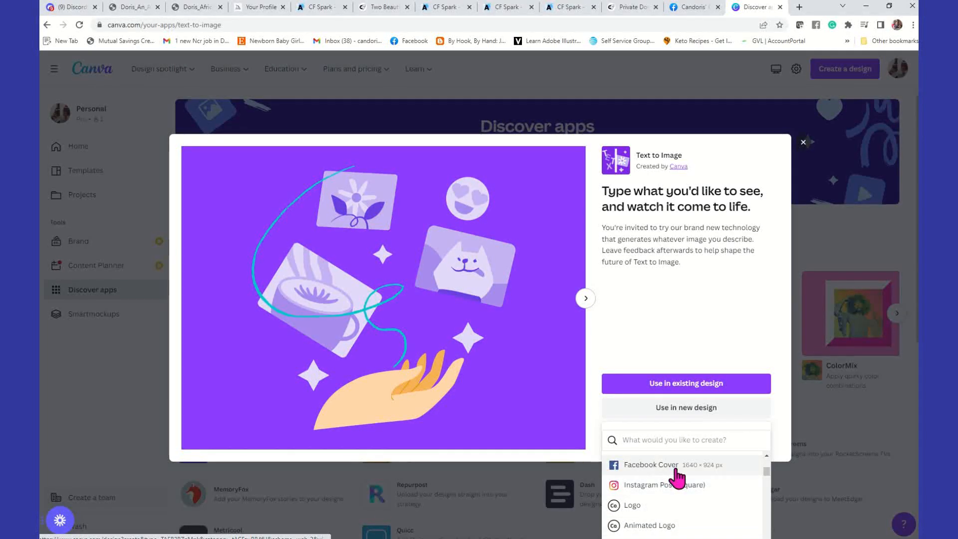
scroll(677, 477, "up", 2)
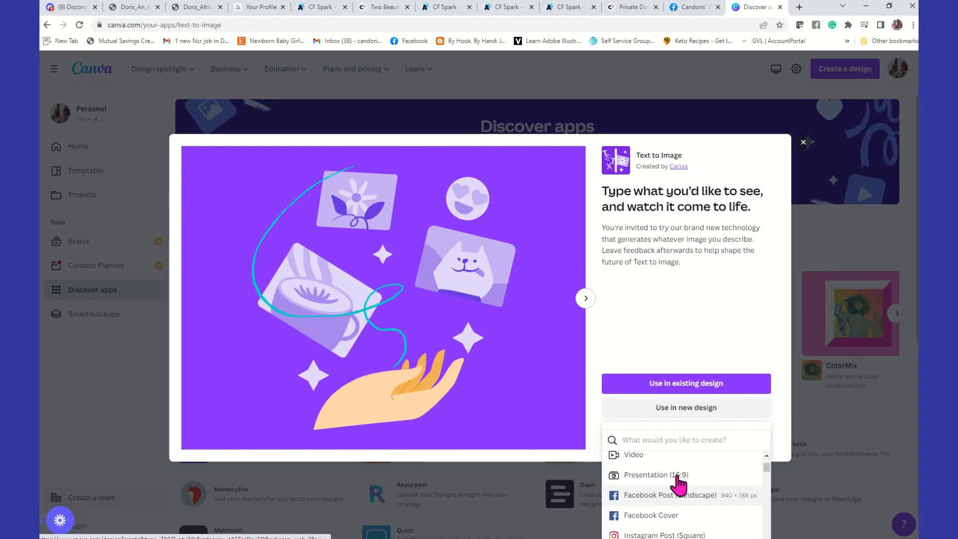
left_click(675, 495)
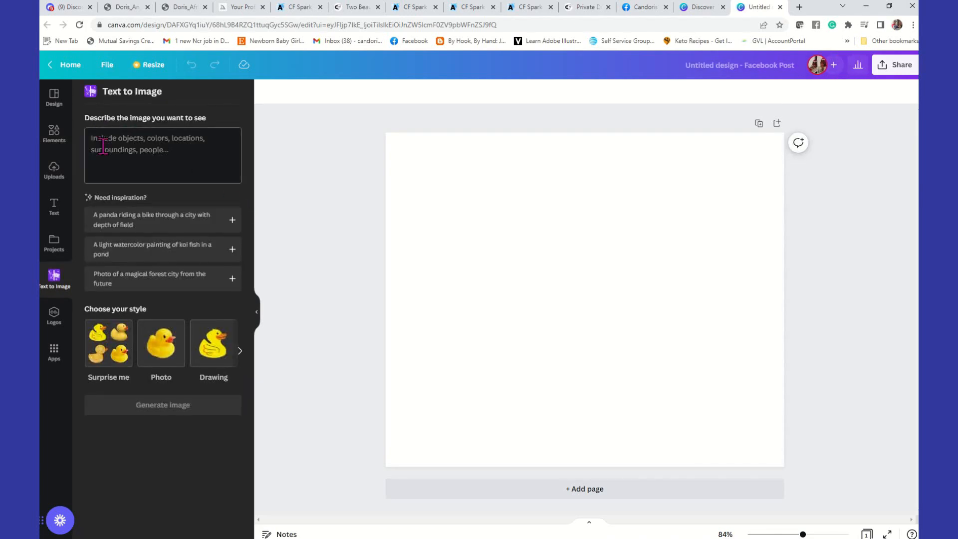
Step: Paste the copied Valentine's couple prompt ending in "FAIRY LIGHTING, 16K" as the image description and generate the images
key("ctrl+v")
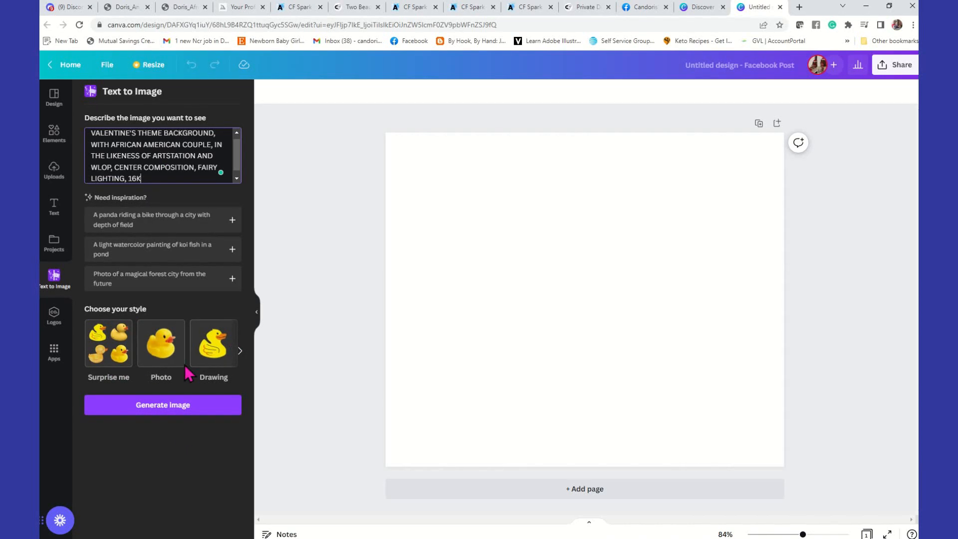
left_click(177, 409)
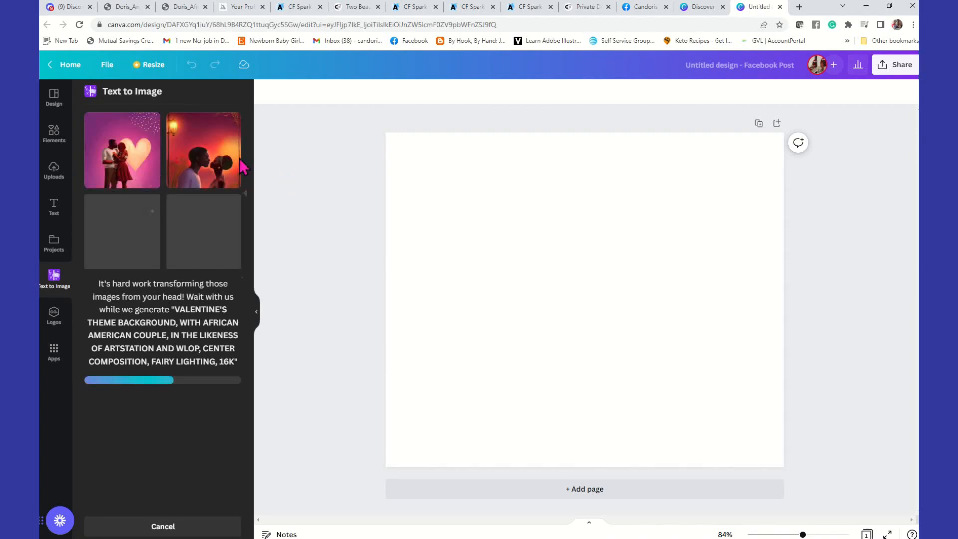
Step: Fill three separate pages with the generated images: the sunset kiss, the couple with the large heart, and the couple on green, adding pages as needed
left_click_drag(209, 161, 228, 249)
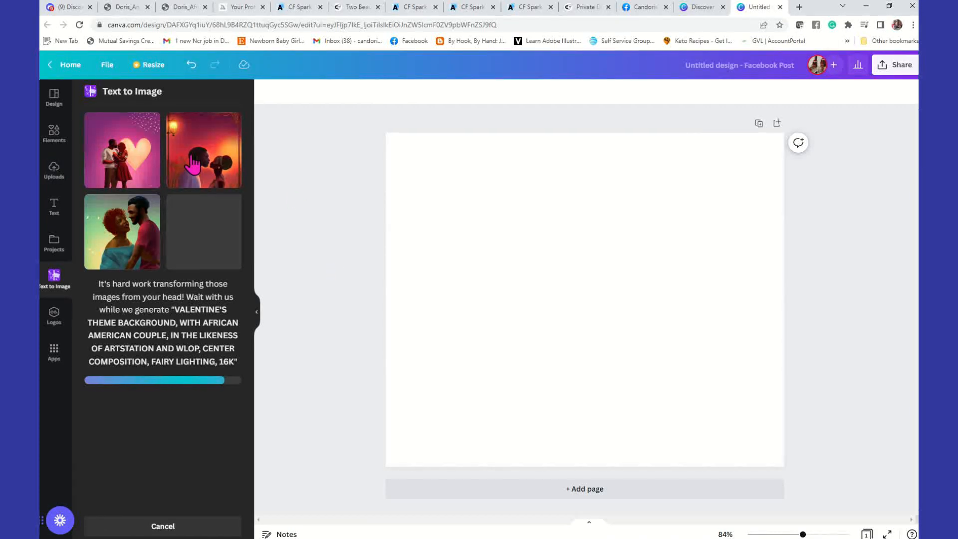
left_click_drag(303, 175, 483, 144)
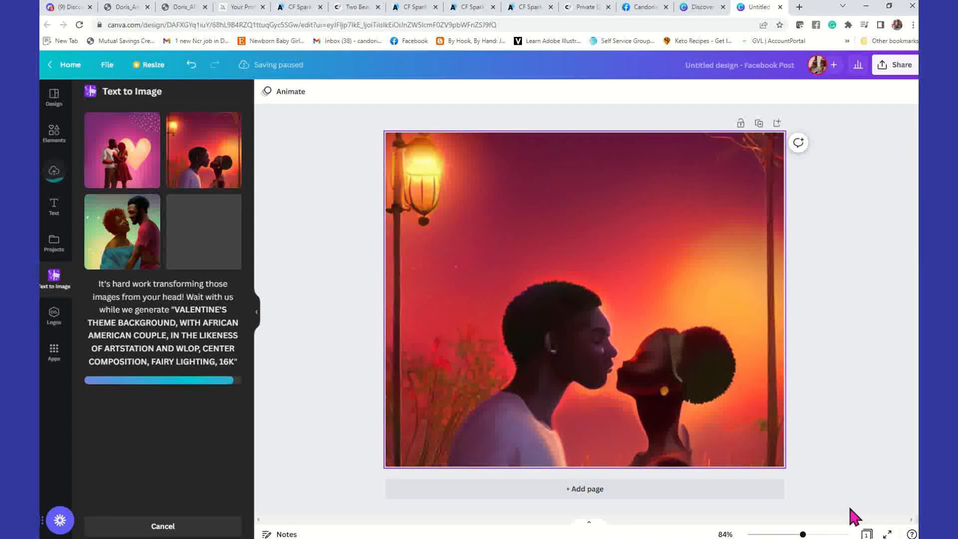
left_click(631, 489)
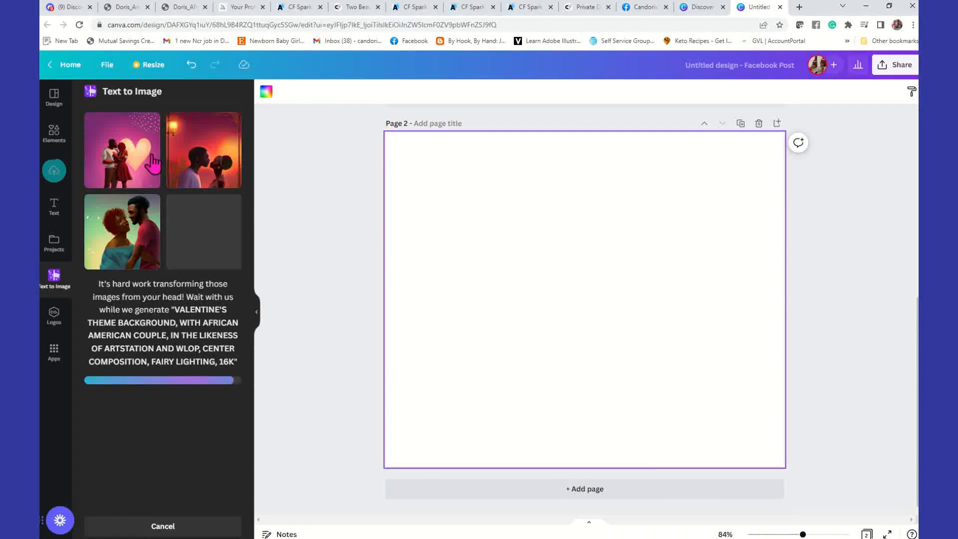
left_click_drag(131, 167, 497, 147)
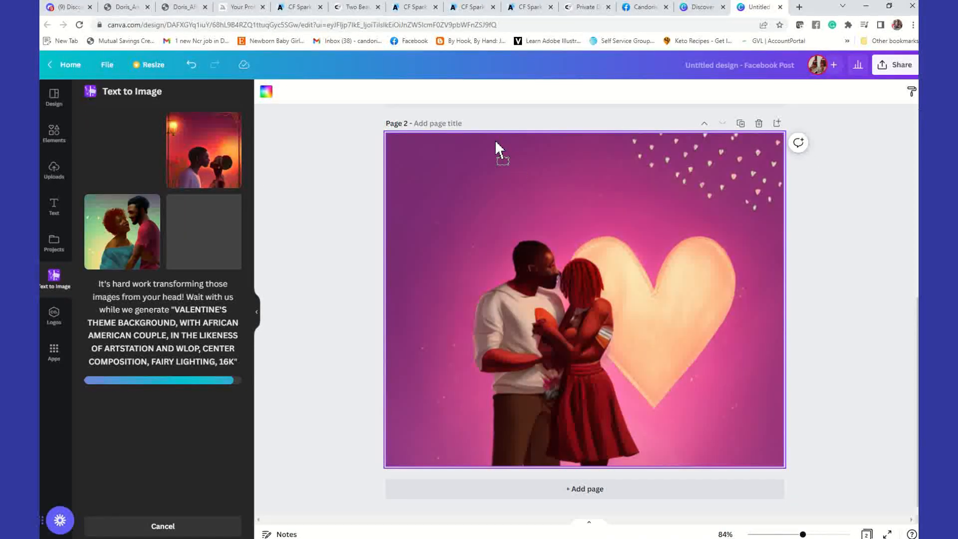
left_click(600, 492)
left_click_drag(142, 230, 509, 155)
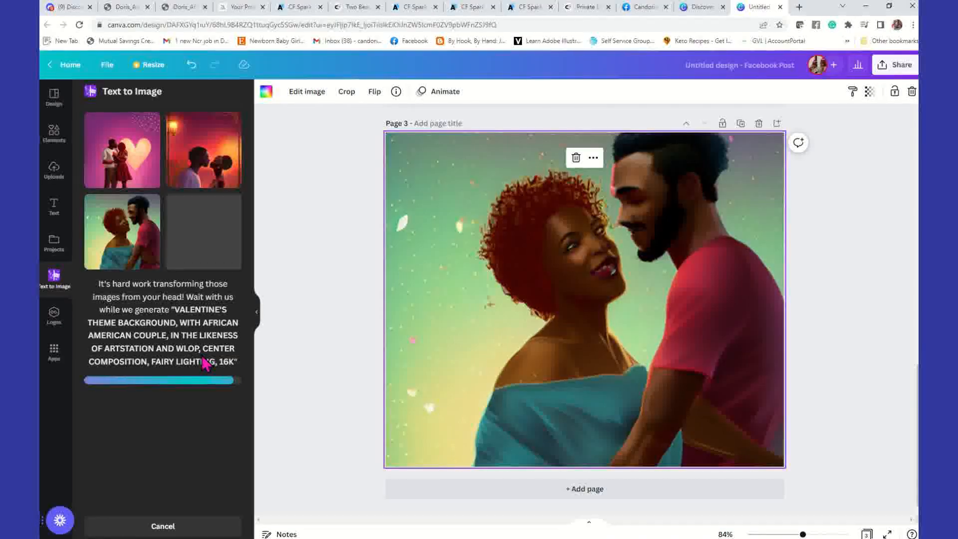
Step: Switch to CF Spark and generate images from the new prompt "AFRICAN AMERICAN COUPLE STANDING UNDERNEATH A BIG OAG TREE VALENTINE'S THEME BACKGROUND"
left_click(533, 8)
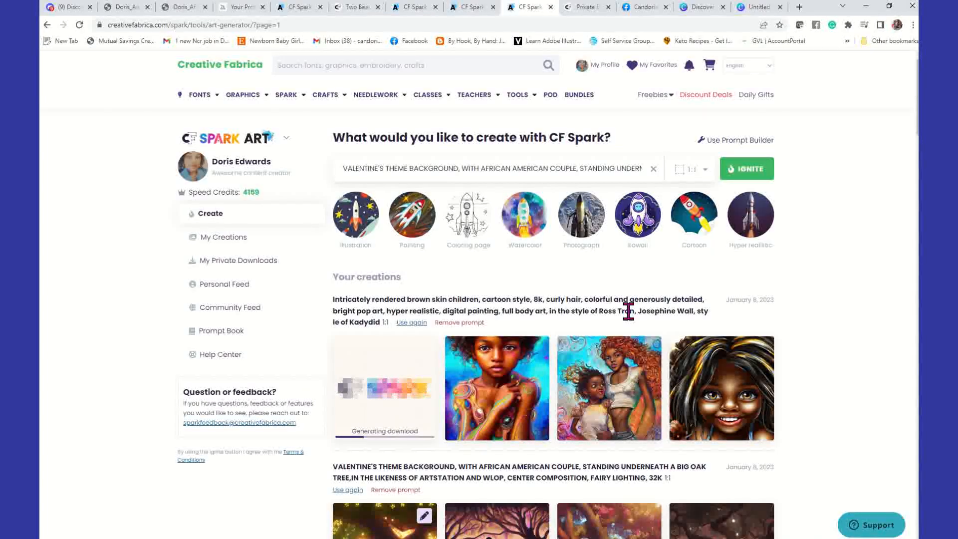
left_click(653, 169)
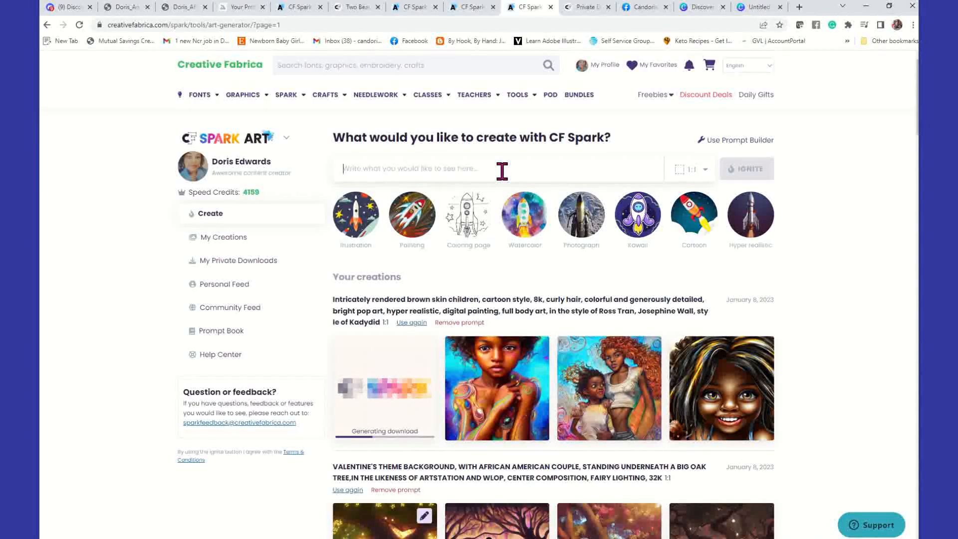
type("AFRICAN AMERICAN COUPLE STANDING UNDERNEATH A BIG OAG TREE")
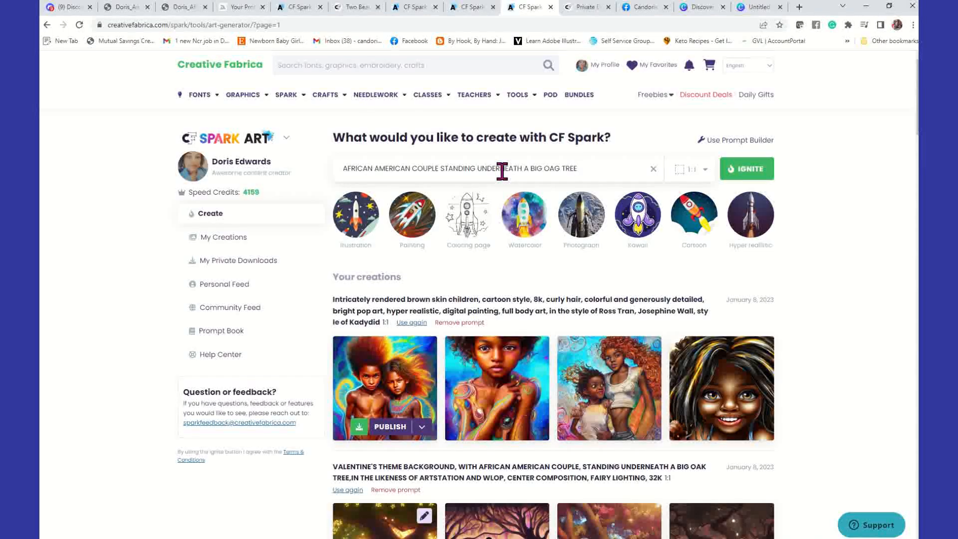
type(" VALENTINE'S THEME BACKGROUND")
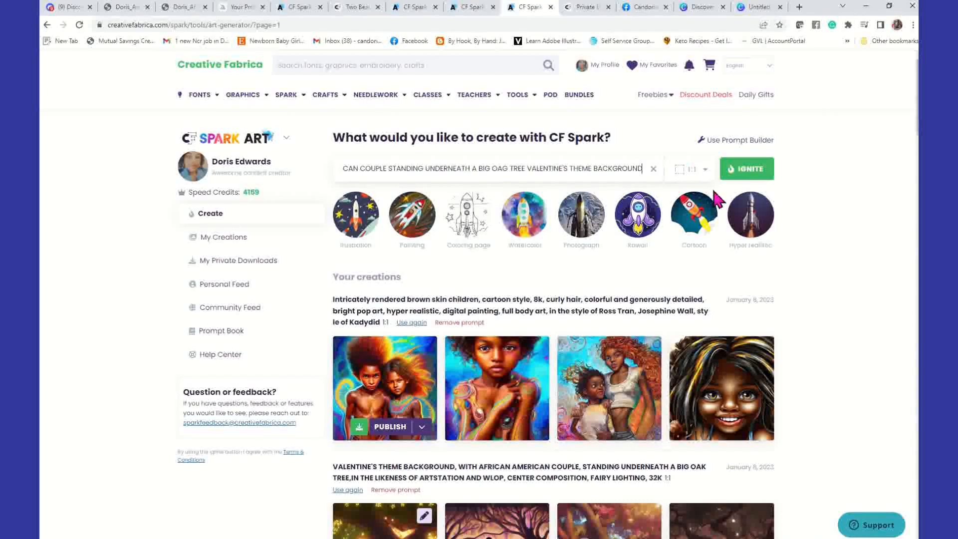
left_click(746, 172)
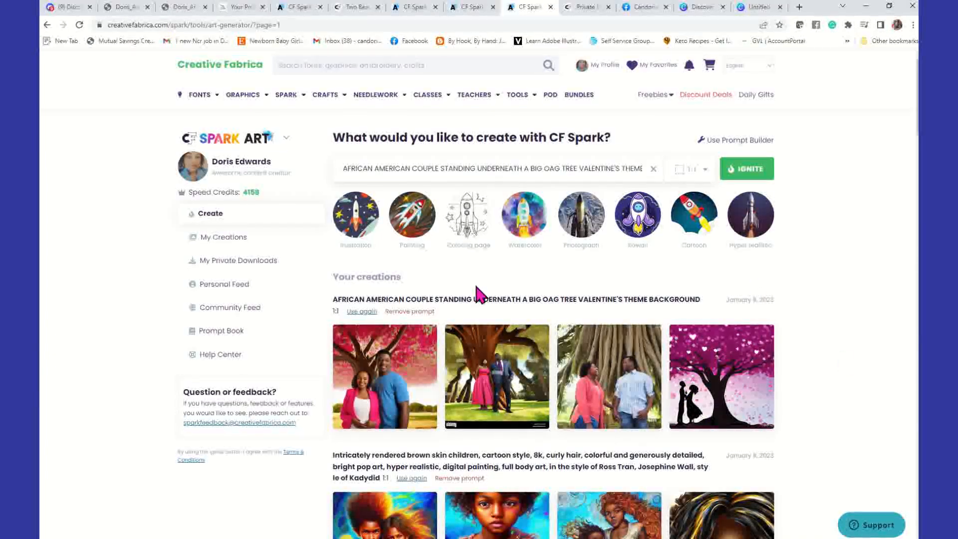
Step: Preview each of the four new tree images and generate a private download of the silhouetted couple under the pink tree
left_click(391, 414)
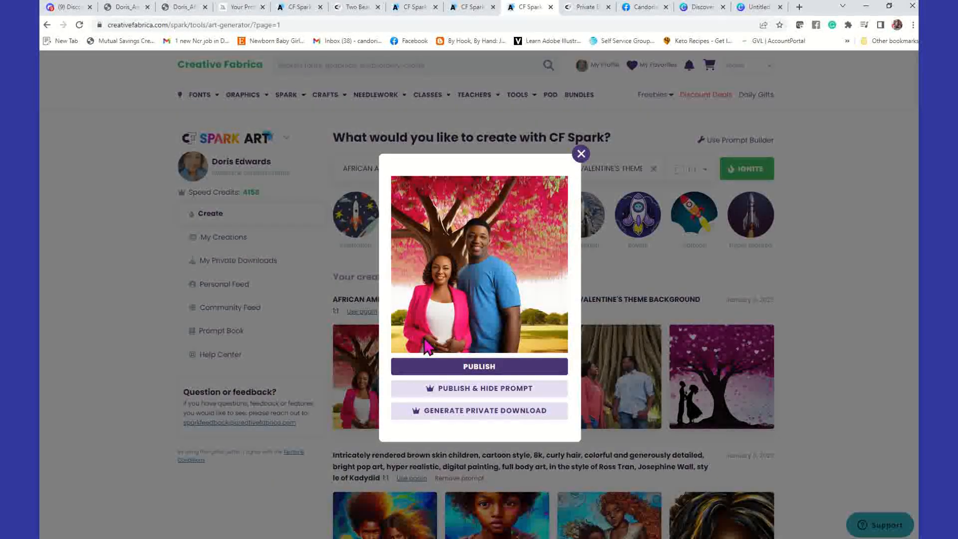
left_click(699, 293)
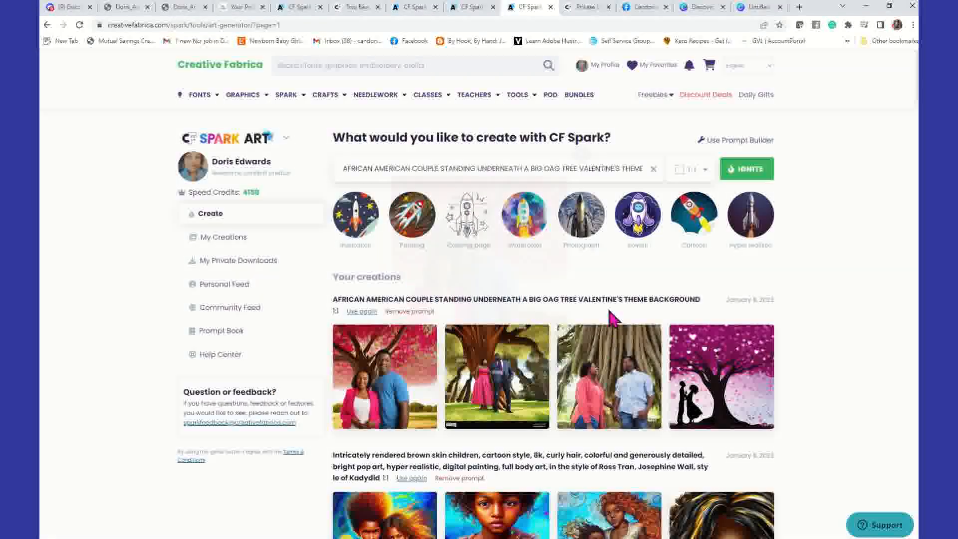
left_click(538, 339)
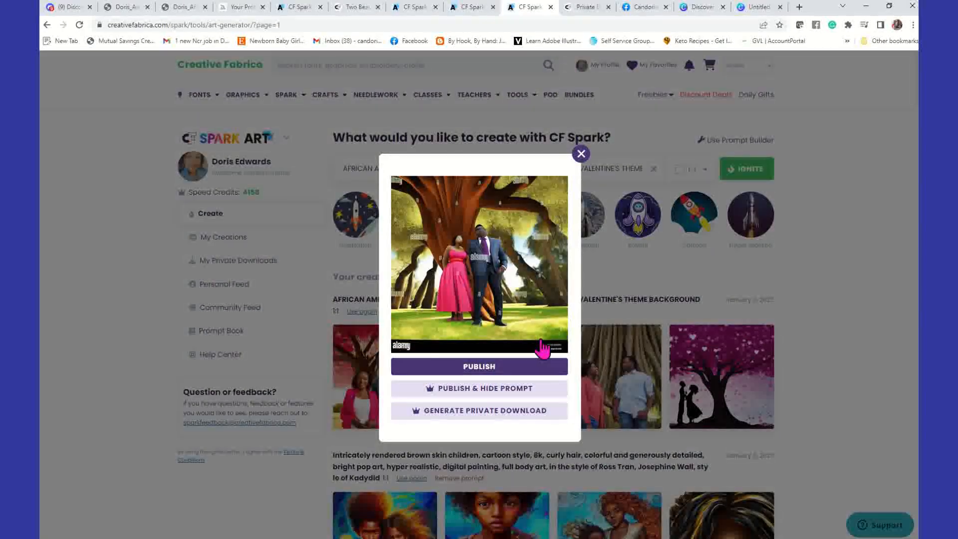
left_click(654, 289)
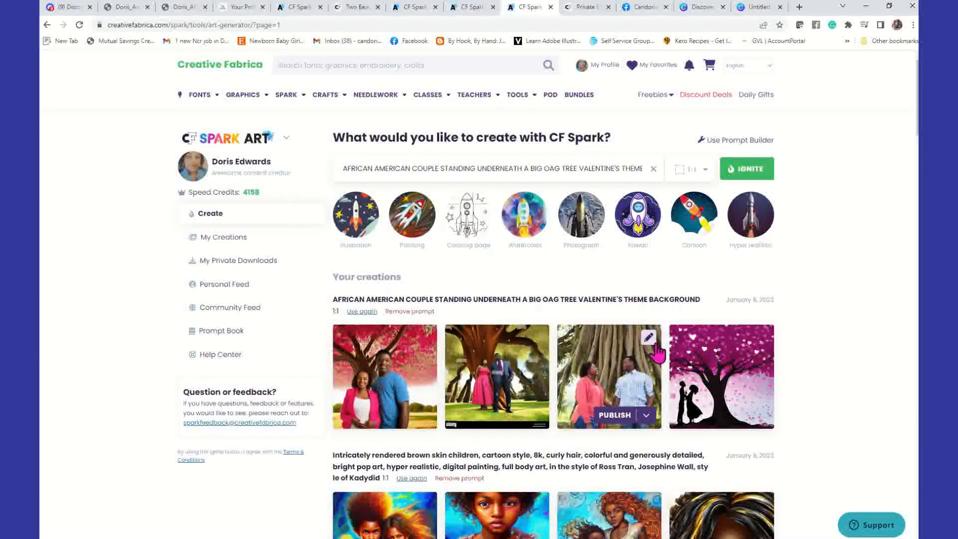
left_click(649, 347)
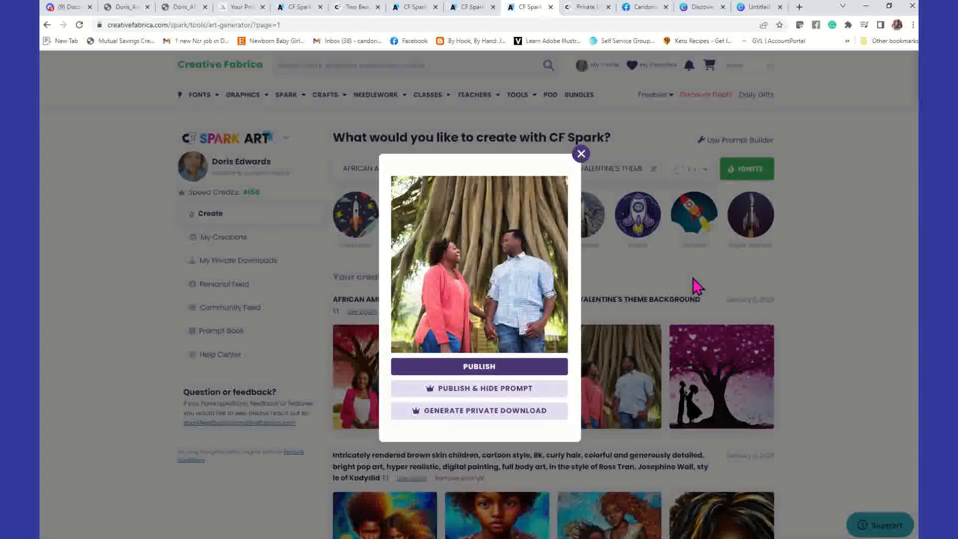
left_click(697, 286)
left_click(722, 377)
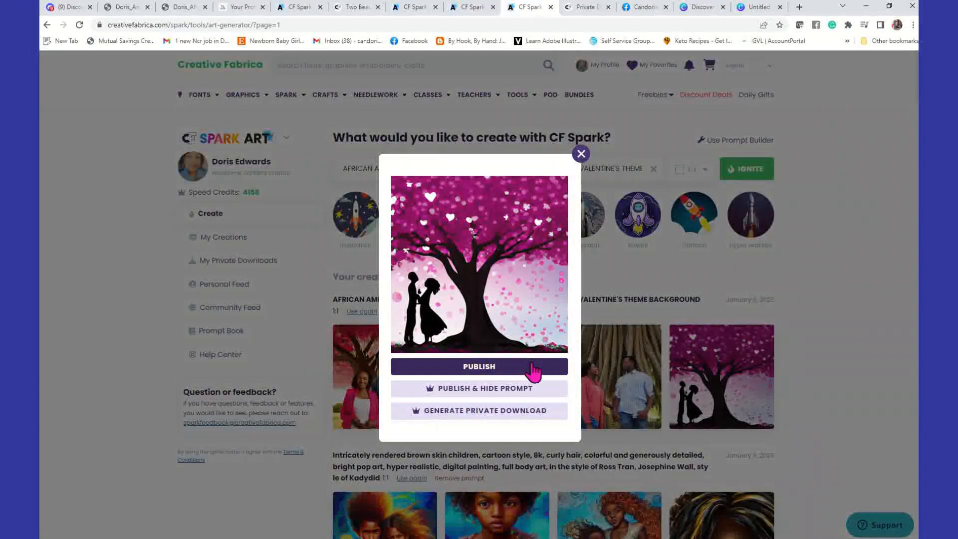
left_click(517, 414)
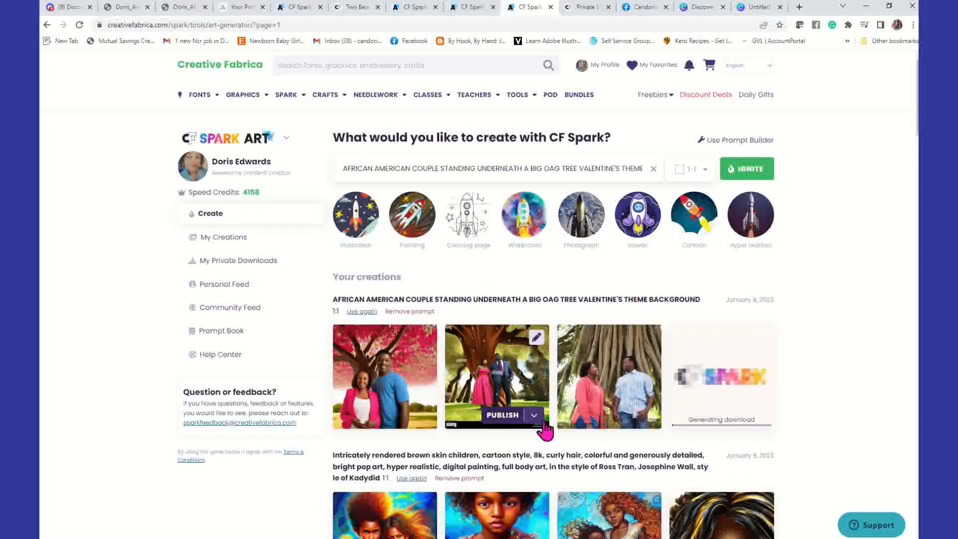
Step: Review the earlier Valentine's creations and compare their detailed prompts and images with the new tree results
scroll(571, 400, "down", 3)
scroll(549, 431, "down", 7)
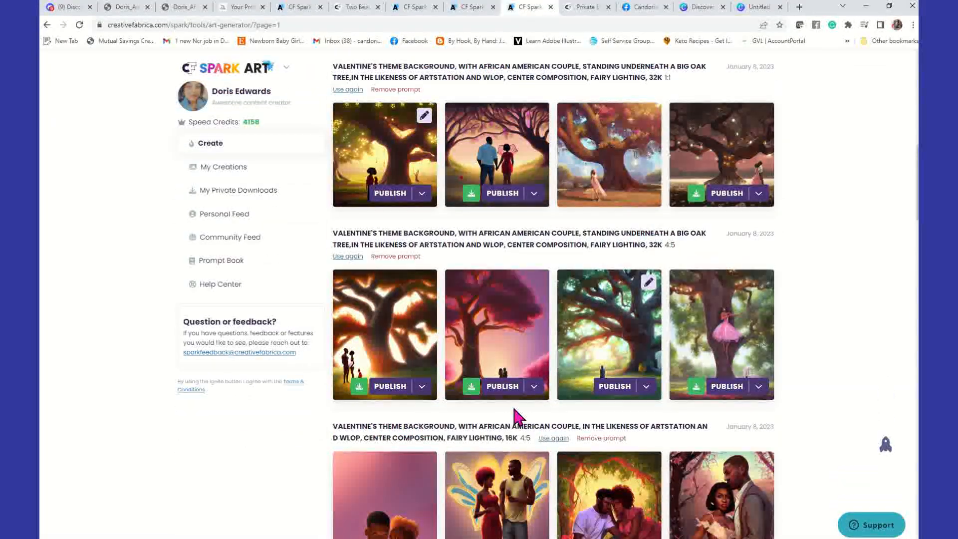
scroll(549, 369, "down", 3)
scroll(674, 430, "down", 6)
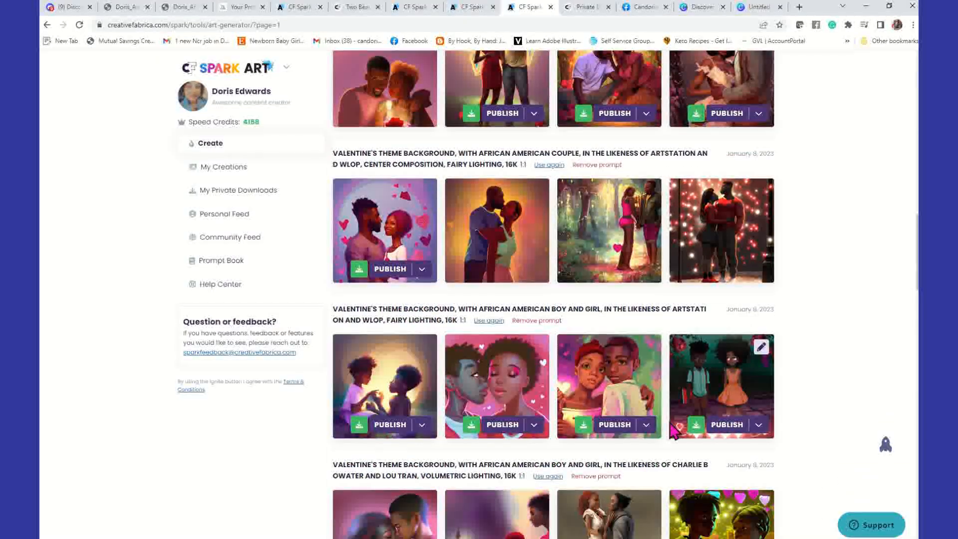
scroll(674, 430, "up", 20)
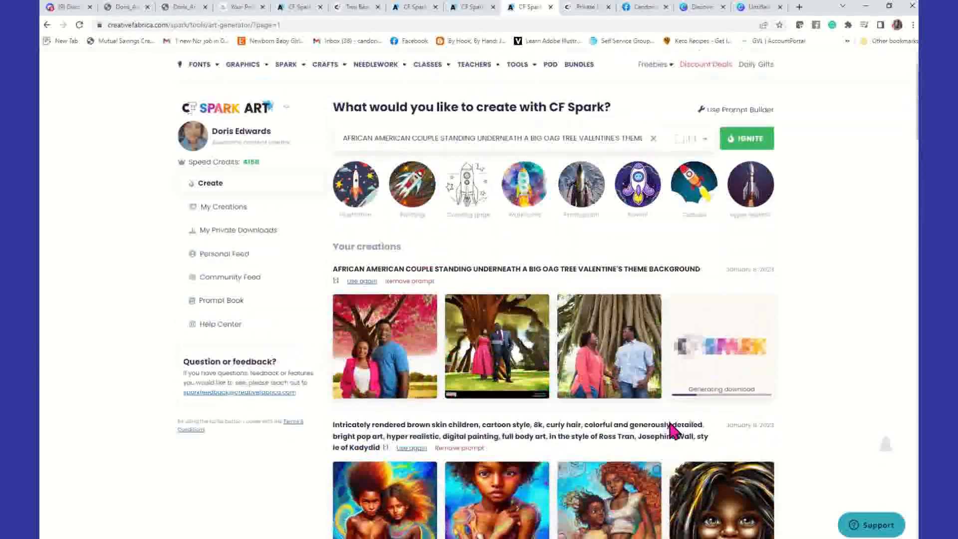
scroll(669, 422, "up", 1)
mouse_move(504, 428)
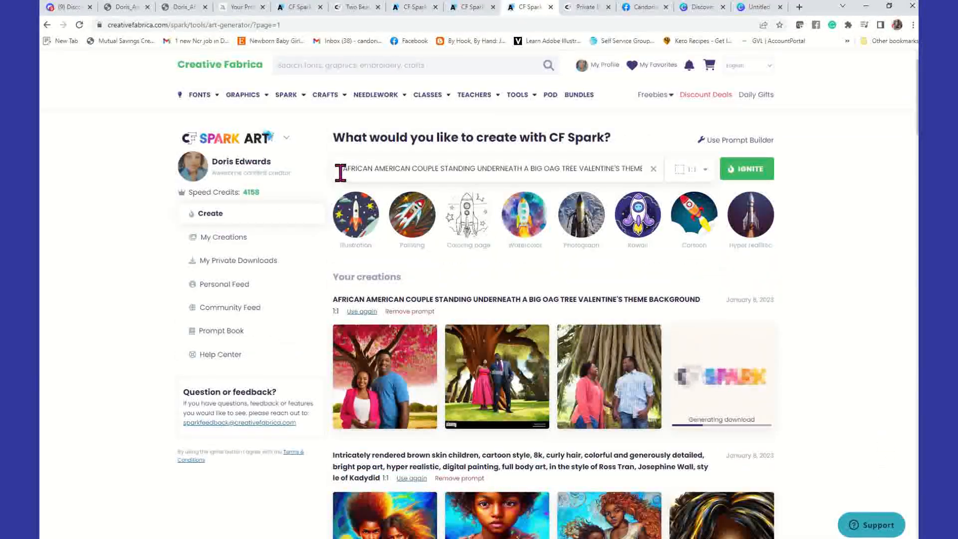
scroll(499, 398, "down", 6)
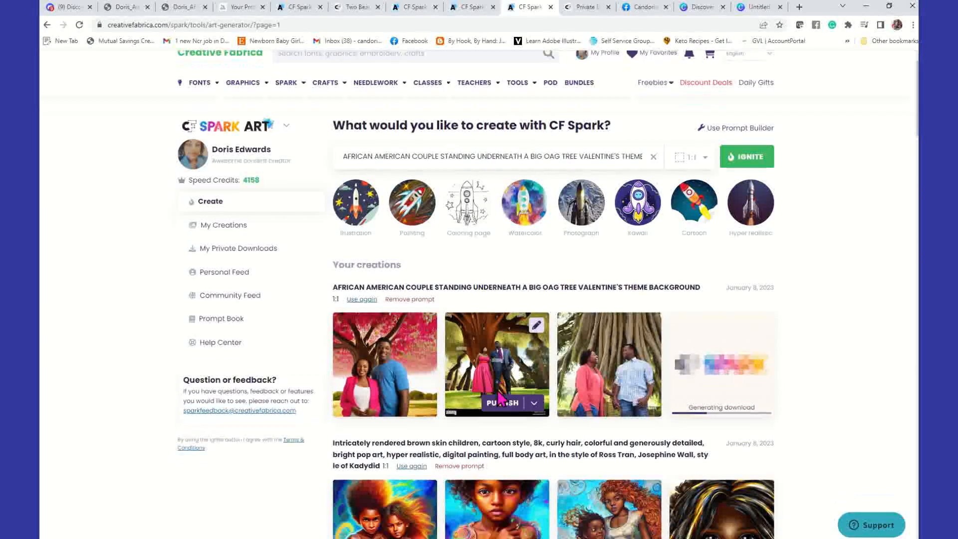
scroll(500, 398, "down", 10)
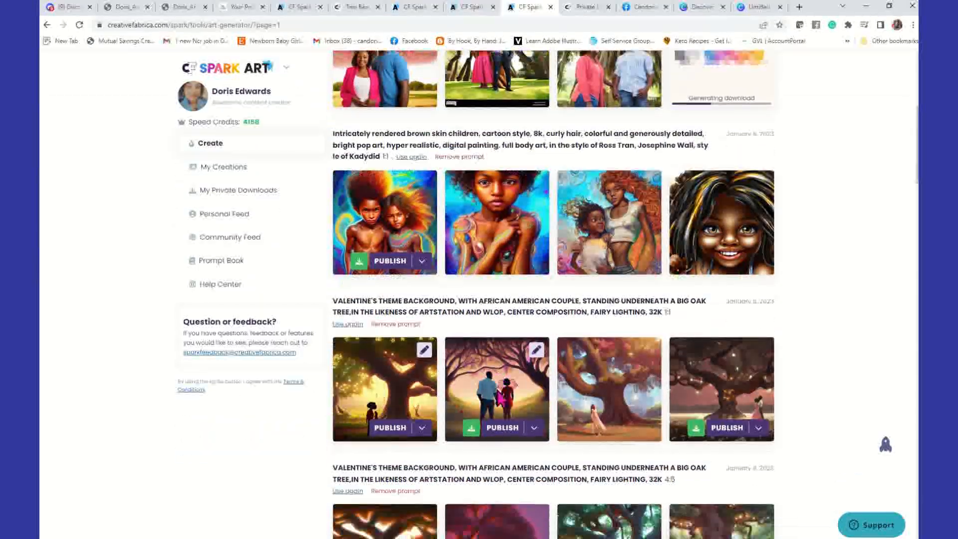
scroll(501, 398, "down", 5)
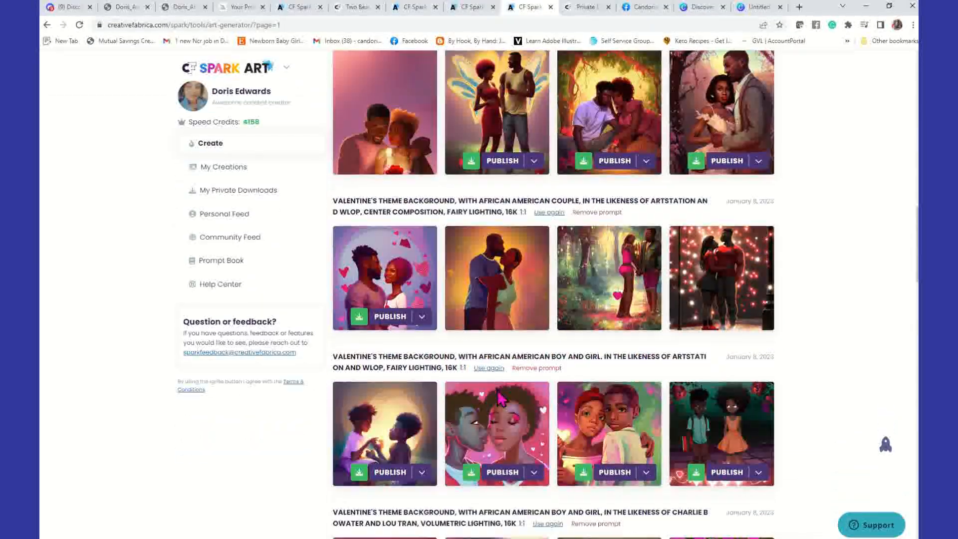
scroll(499, 398, "up", 10)
scroll(501, 398, "up", 11)
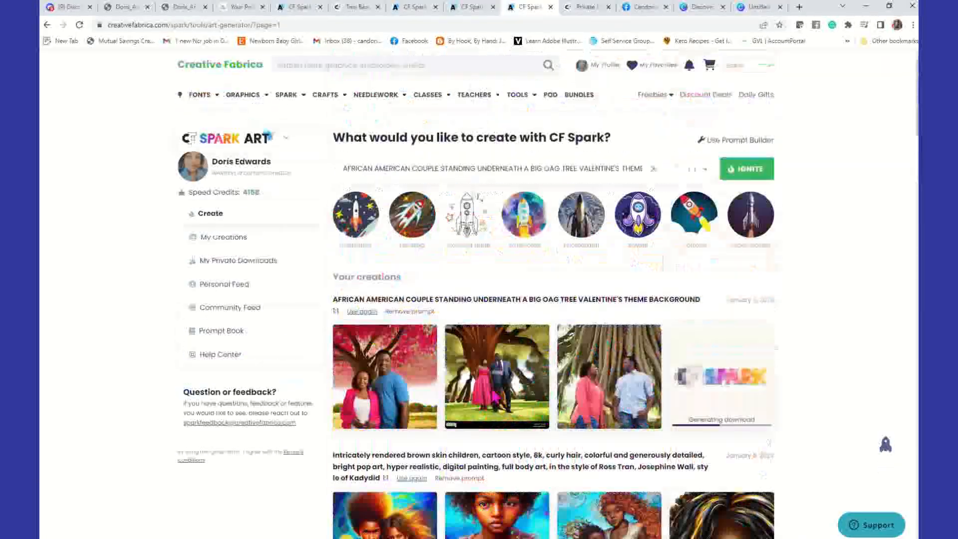
Step: Replace the prompt with "EASTER THEME BACKGROUND" and generate the images
left_click(653, 169)
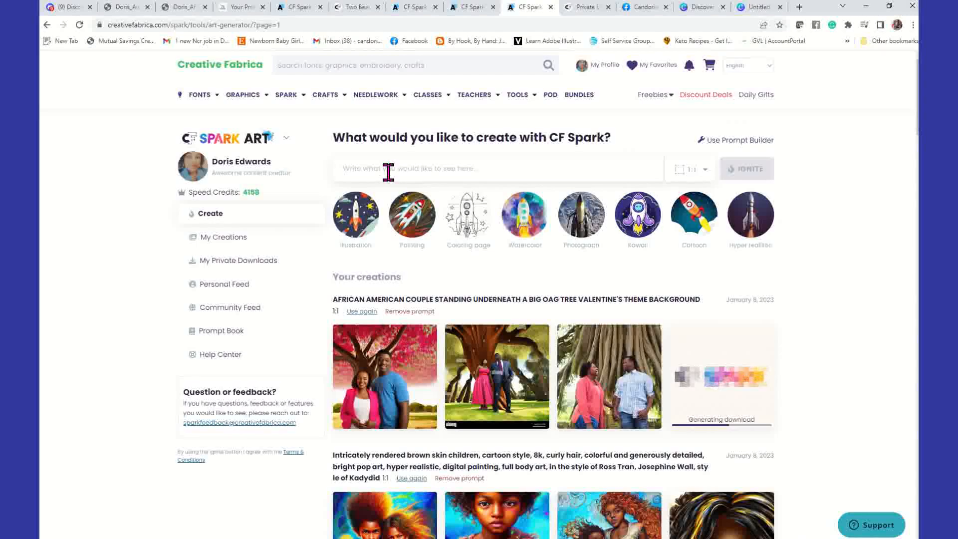
type("EASTER")
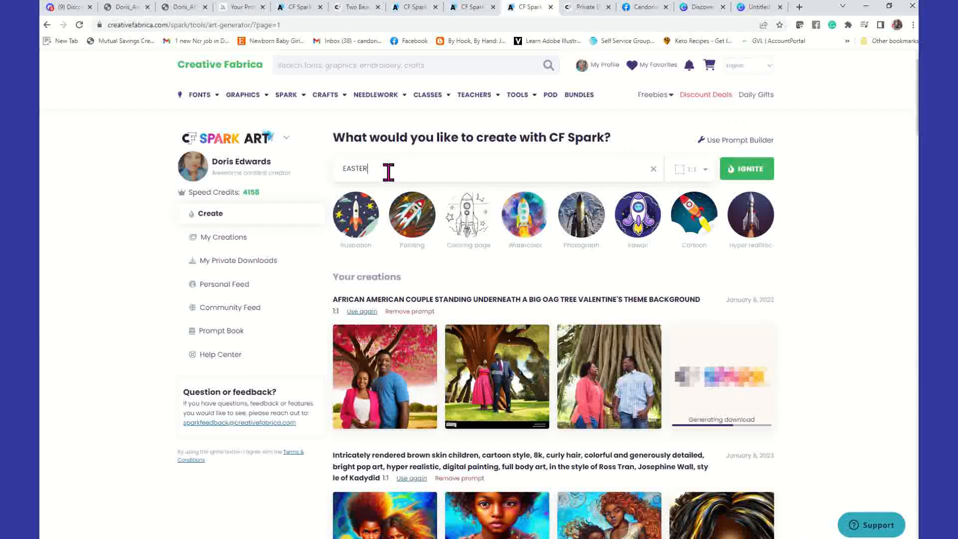
type(" THEME BACKGROUND")
left_click(392, 170)
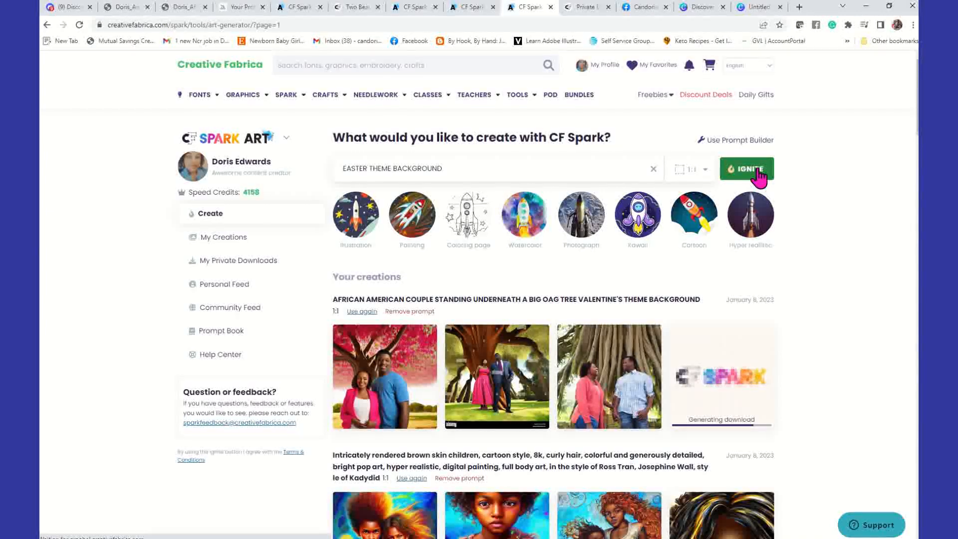
left_click(759, 175)
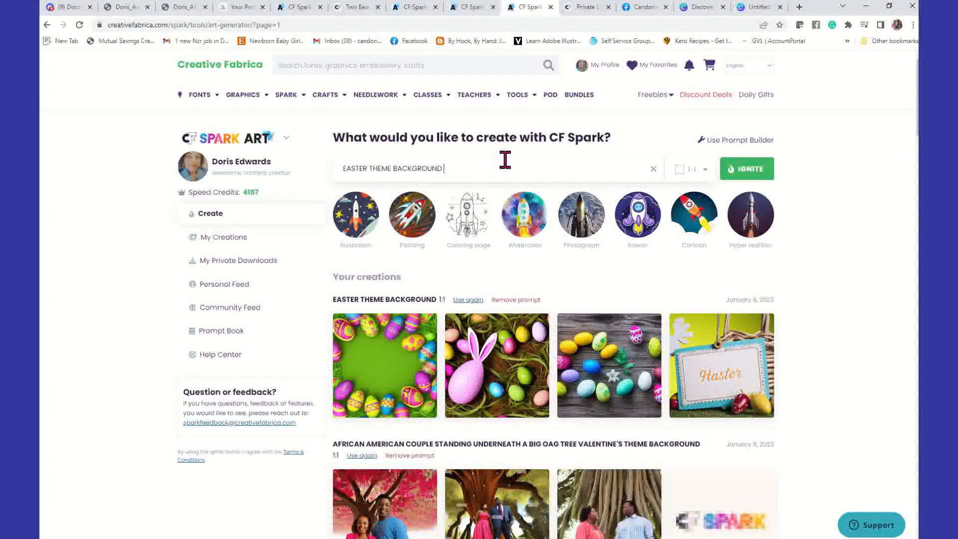
Step: Extend the Easter prompt with "GIRL WITH PONYTAIL SMILING", generate the images, and preview the girl against the polka-dot egg background
type("GIRL WITH PONYTAIL SMILING")
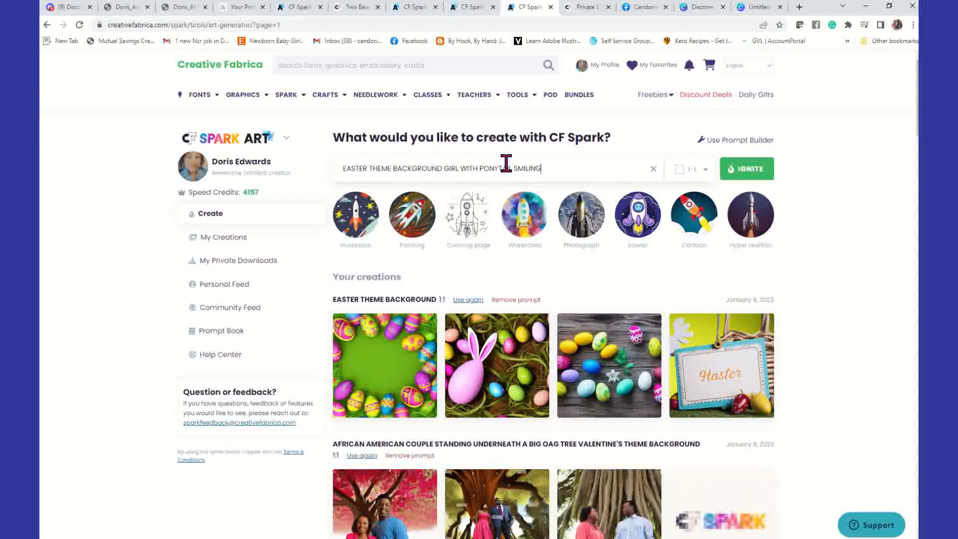
left_click(770, 175)
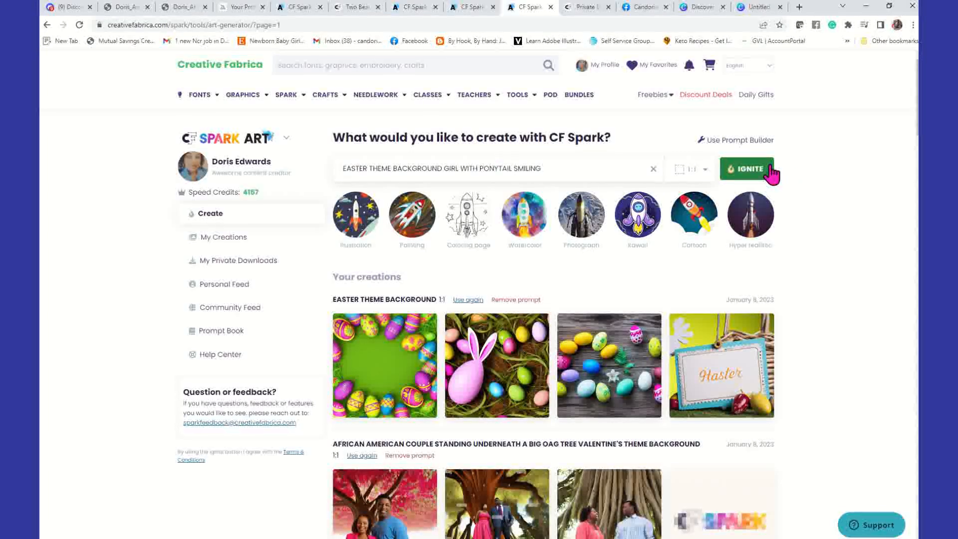
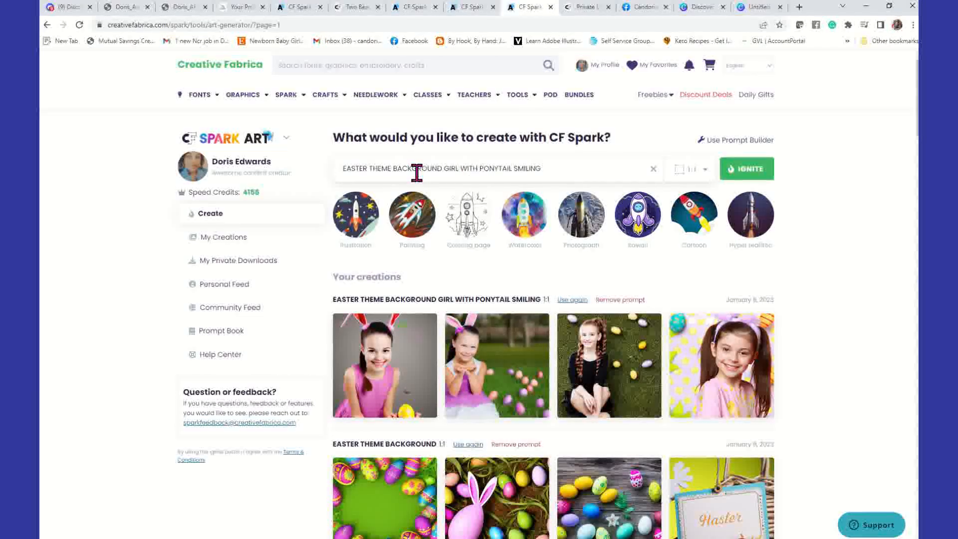
left_click(760, 339)
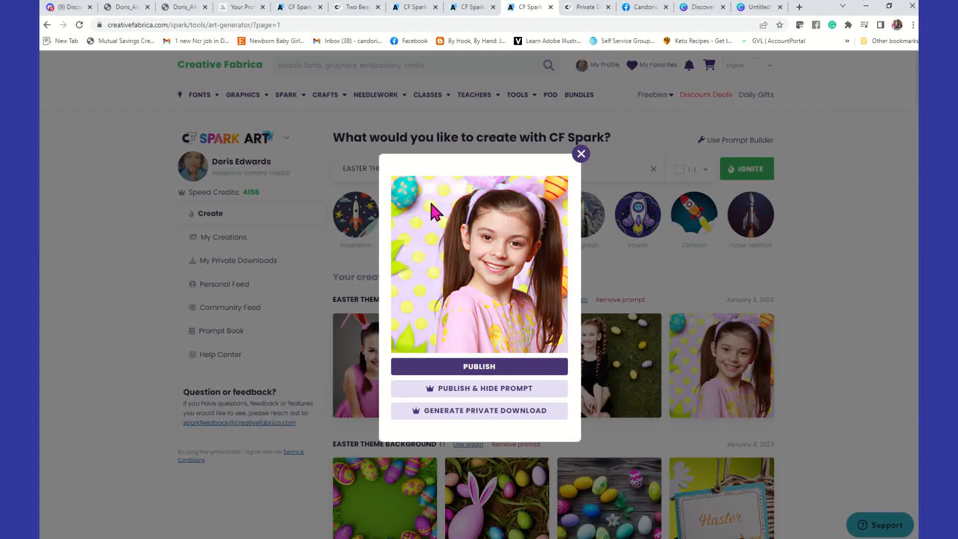
left_click(581, 154)
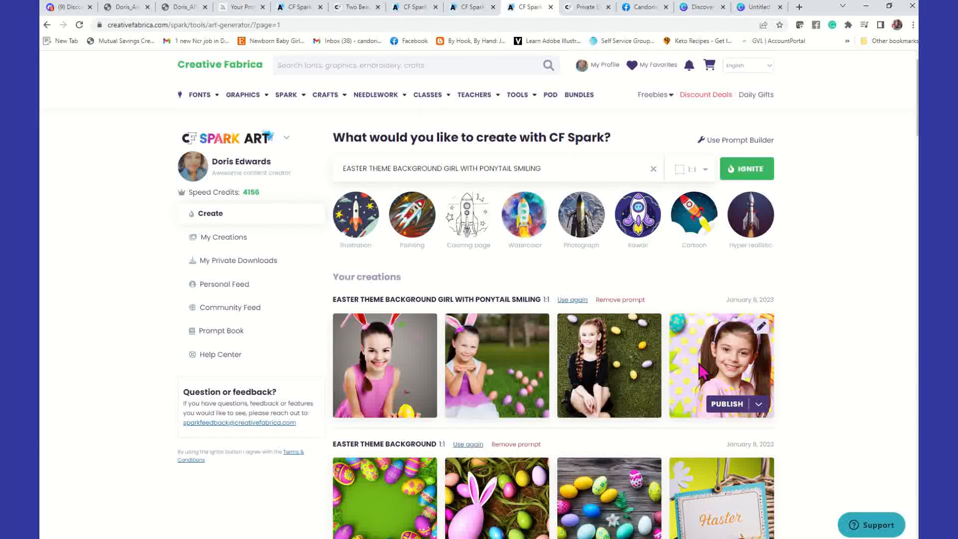
mouse_move(494, 372)
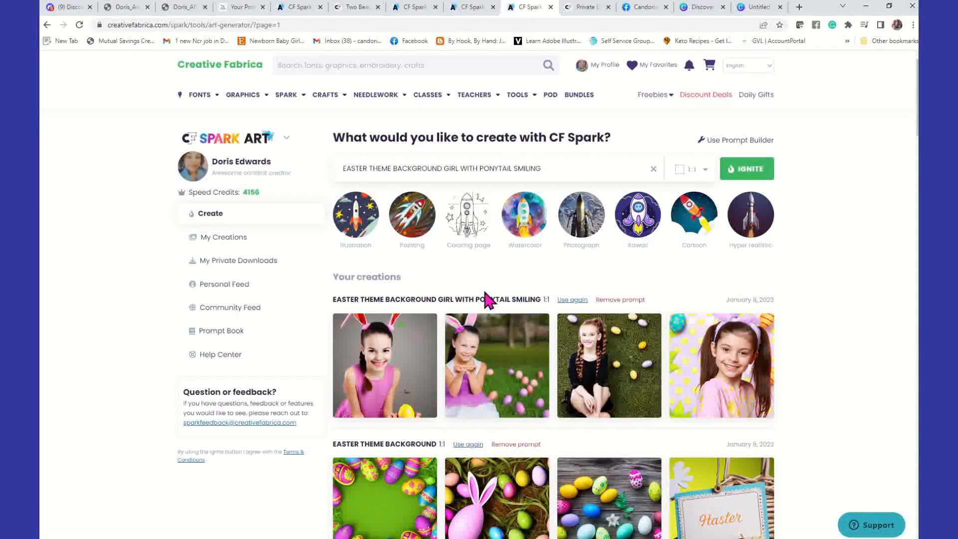
Step: Compare the Easter images with the earlier tree couple and Valentine's creations and their prompts
mouse_move(589, 361)
scroll(640, 288, "down", 6)
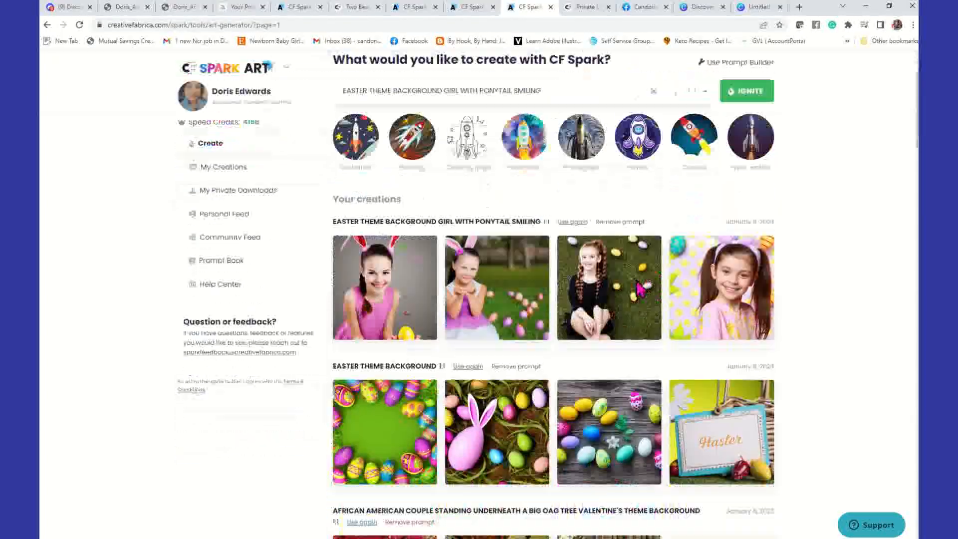
scroll(640, 289, "down", 4)
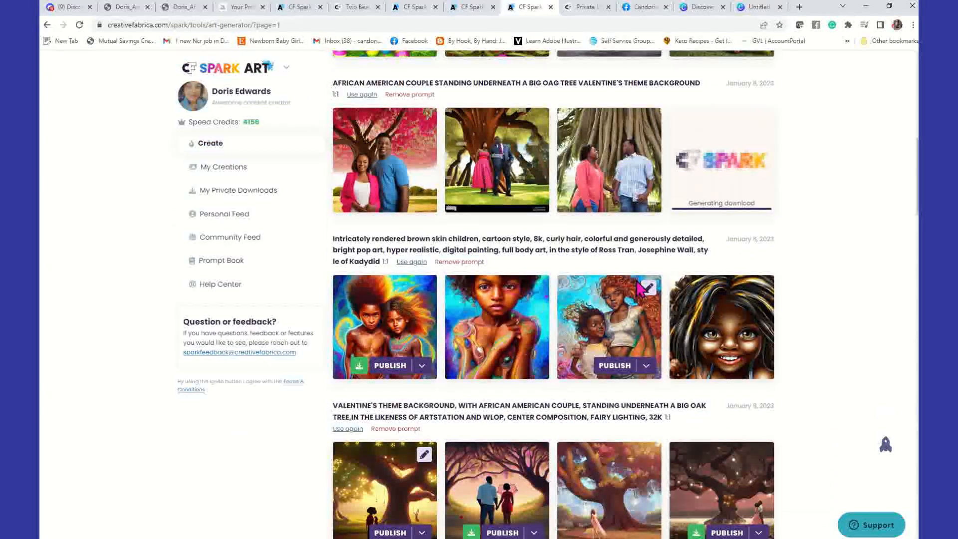
scroll(641, 289, "up", 2)
scroll(640, 289, "up", 2)
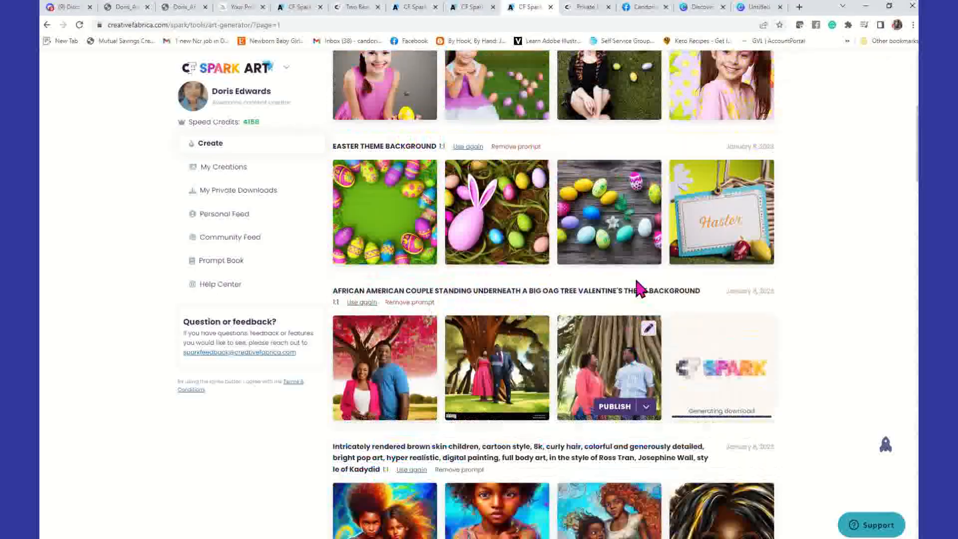
scroll(640, 288, "up", 1)
scroll(599, 349, "down", 2)
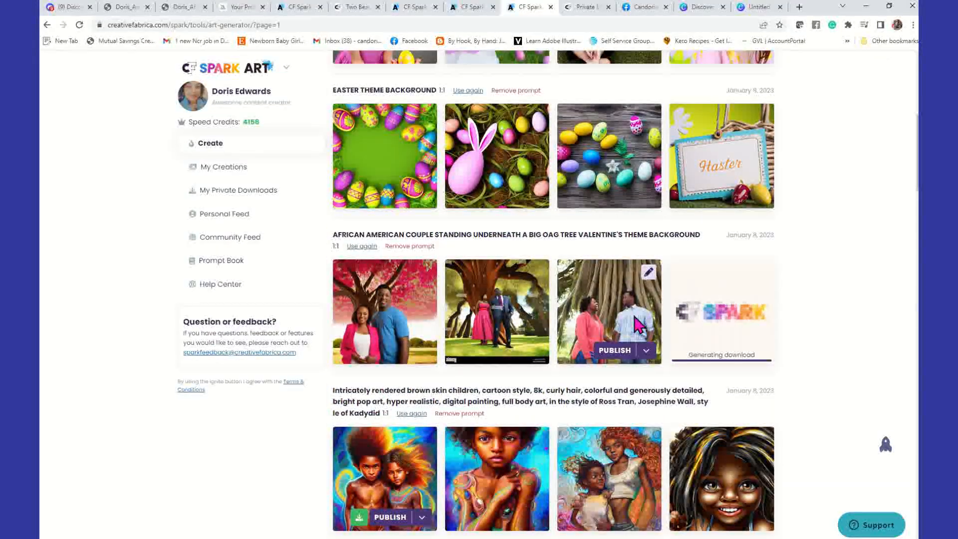
scroll(639, 325, "down", 10)
scroll(639, 323, "down", 6)
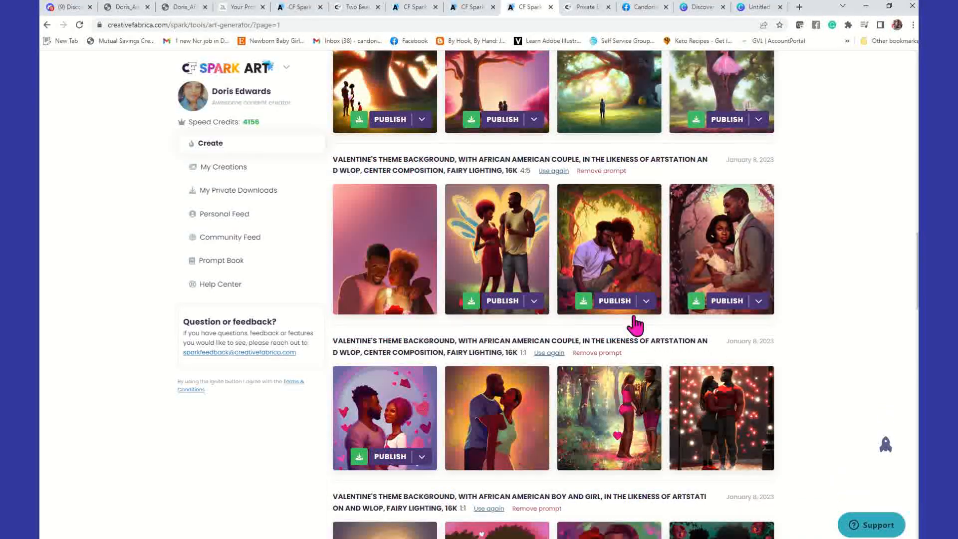
scroll(636, 325, "up", 15)
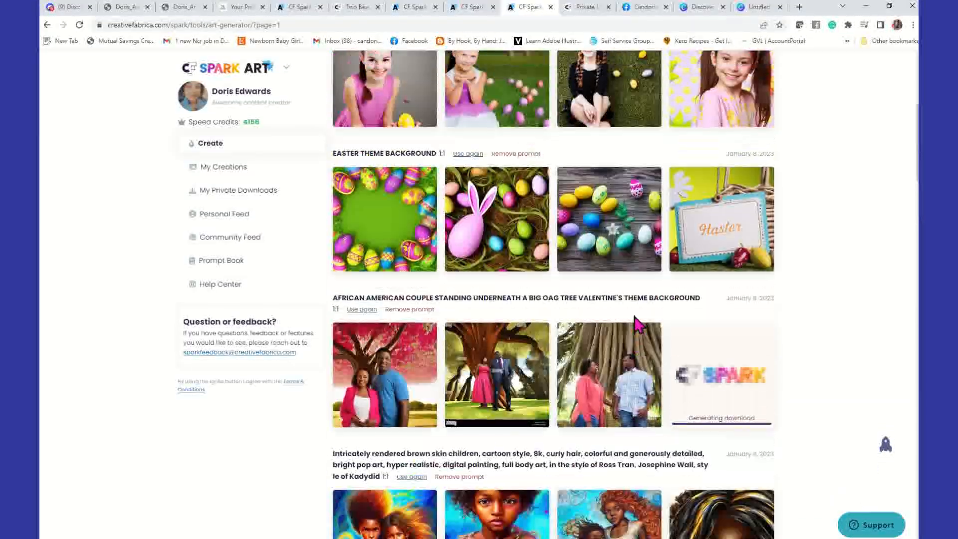
scroll(638, 325, "up", 6)
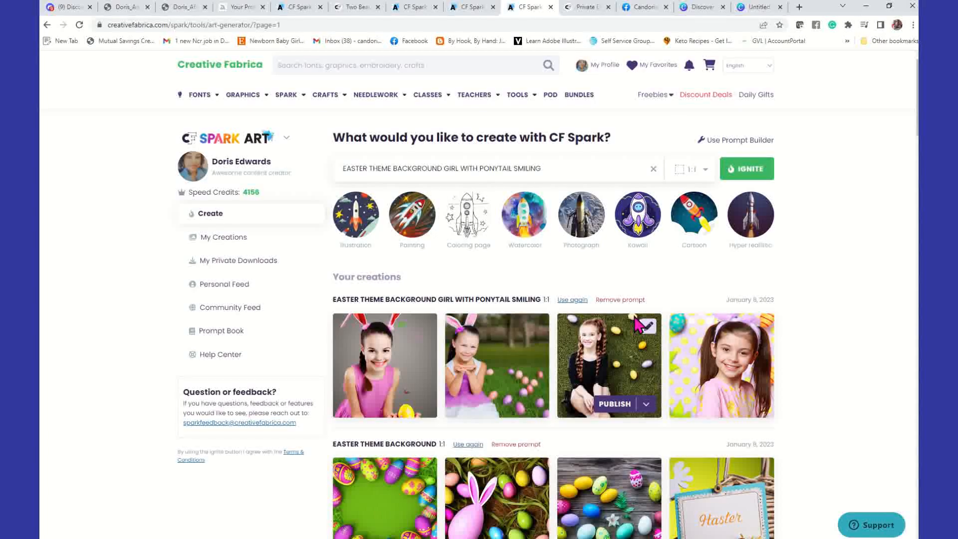
Step: Switch to the Facebook crafters group and review the Valentine's image posts and the featured tutorial links
left_click(638, 8)
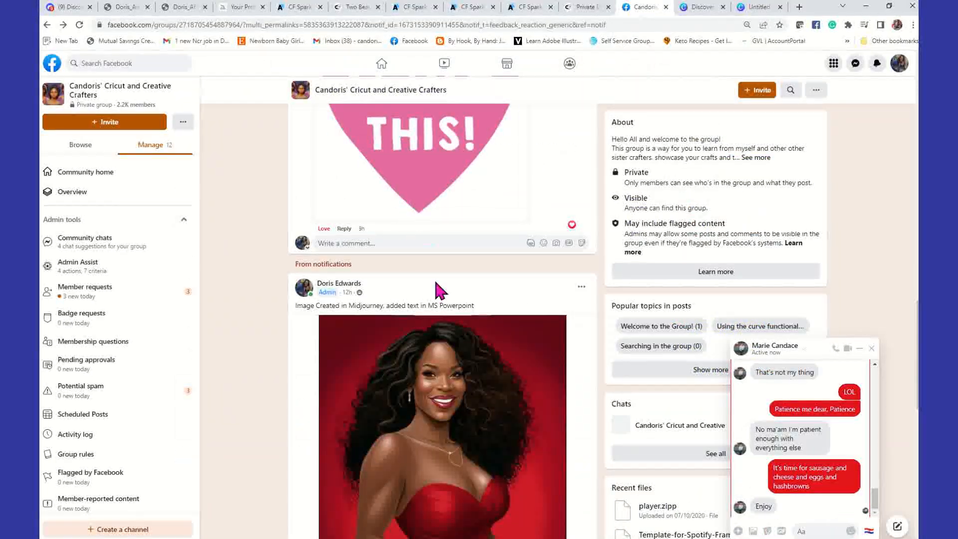
scroll(436, 290, "down", 4)
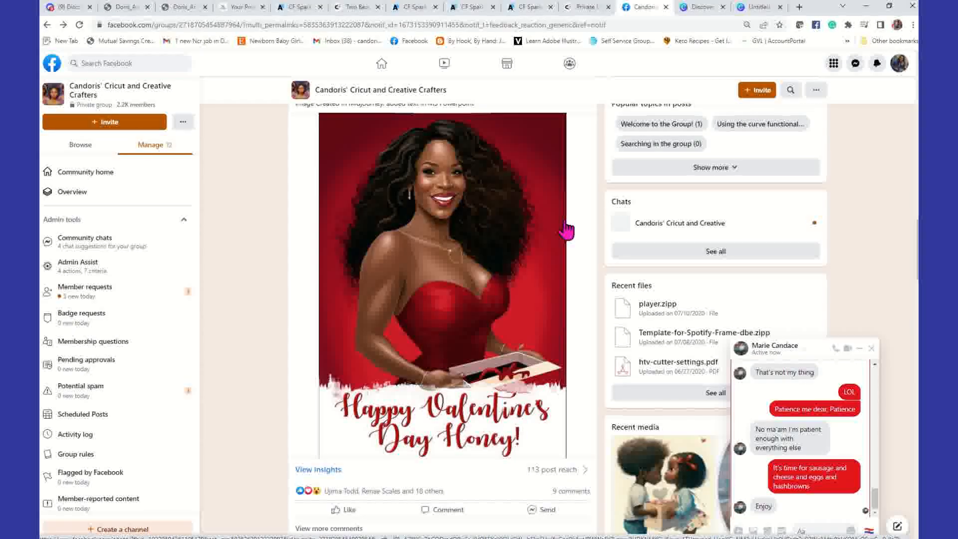
scroll(583, 238, "up", 6)
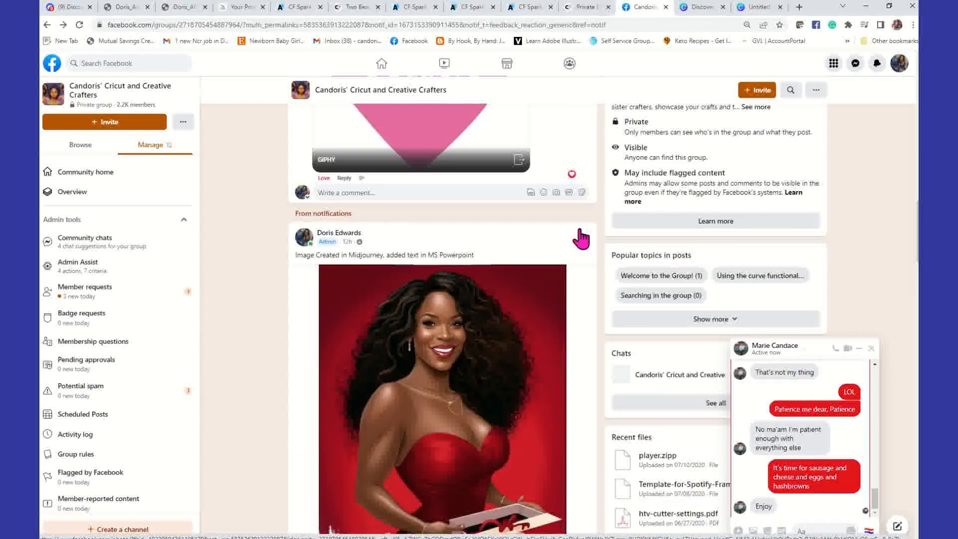
scroll(582, 238, "up", 10)
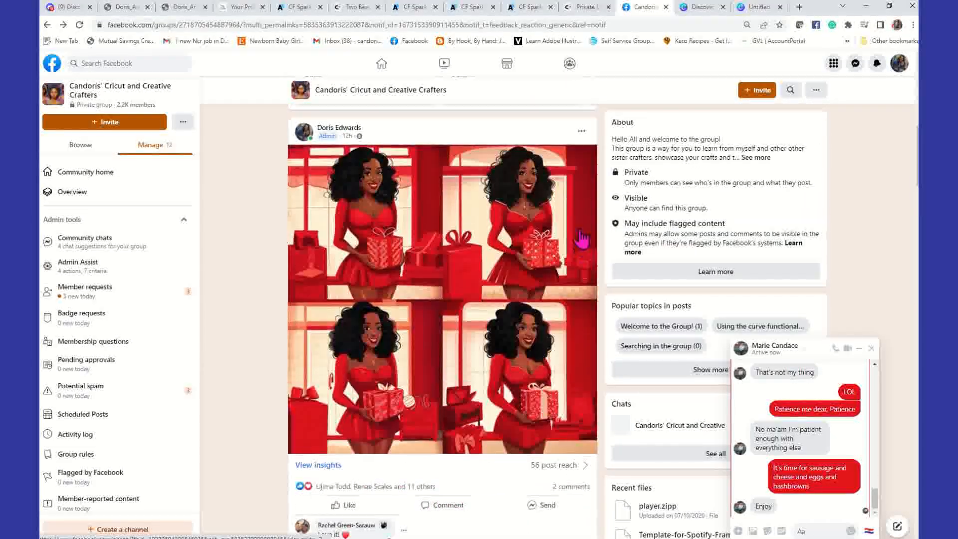
scroll(582, 237, "up", 4)
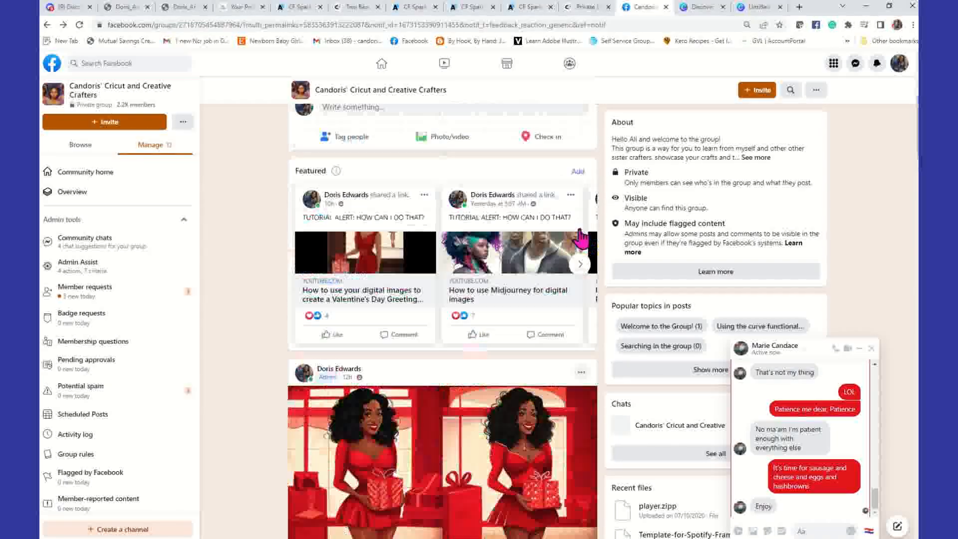
scroll(580, 237, "up", 1)
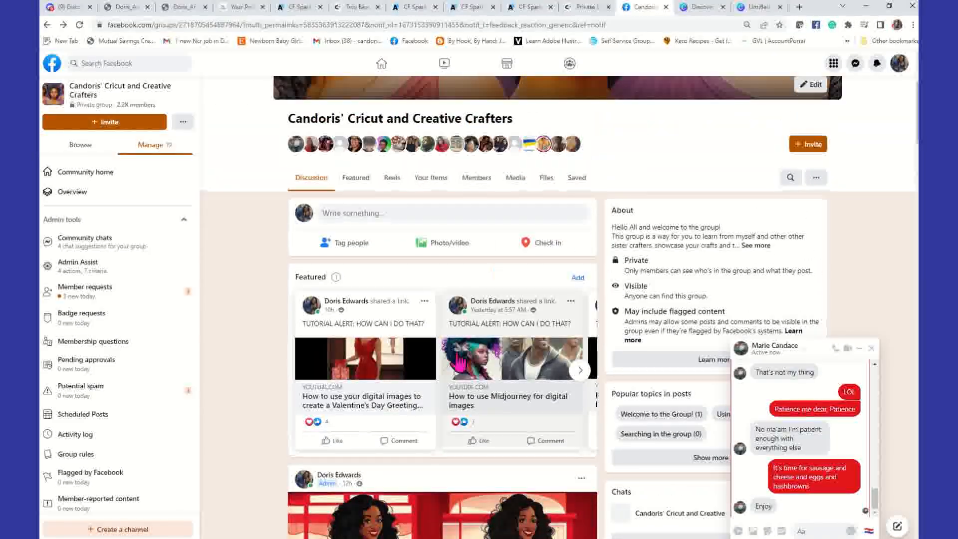